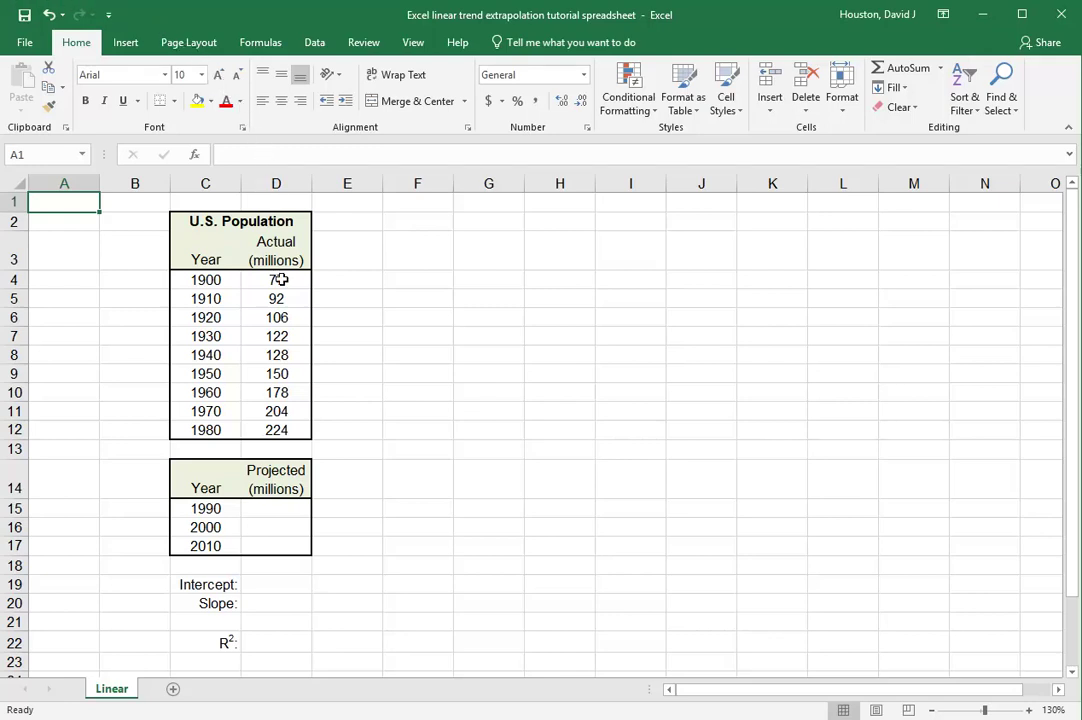
Step: Insert a line chart with markers from the population values in D4:D12 and place it beside the data tables
{"action": "left_click_drag", "start_coordinate": [281, 280], "coordinate": [278, 442]}
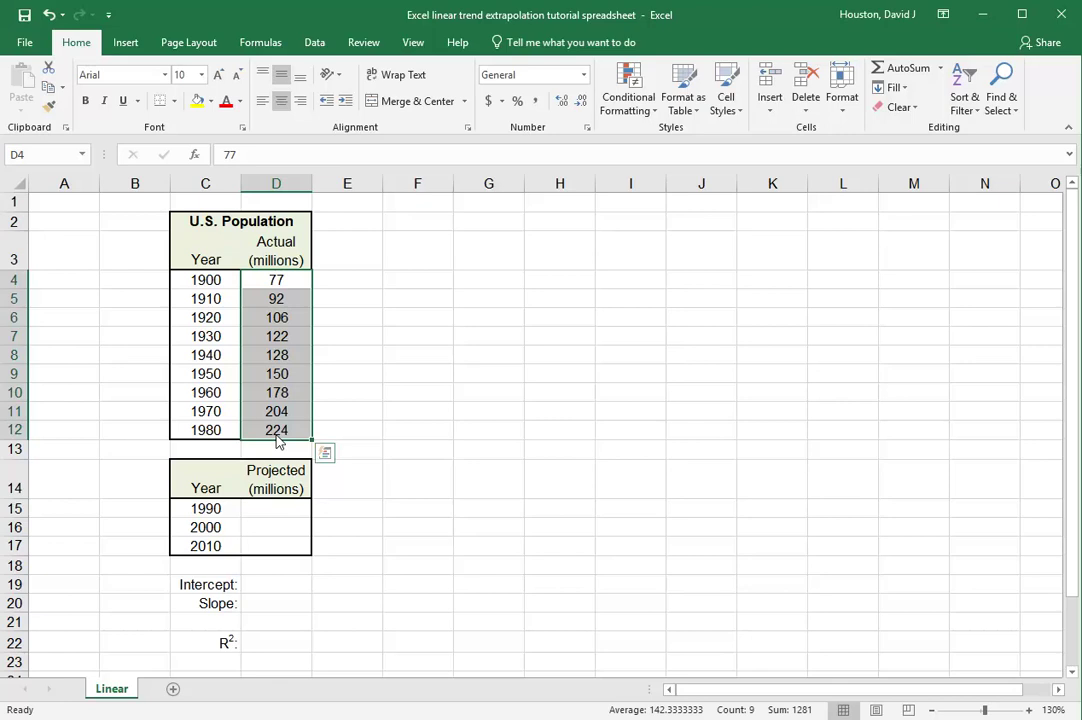
{"action": "left_click", "coordinate": [128, 43]}
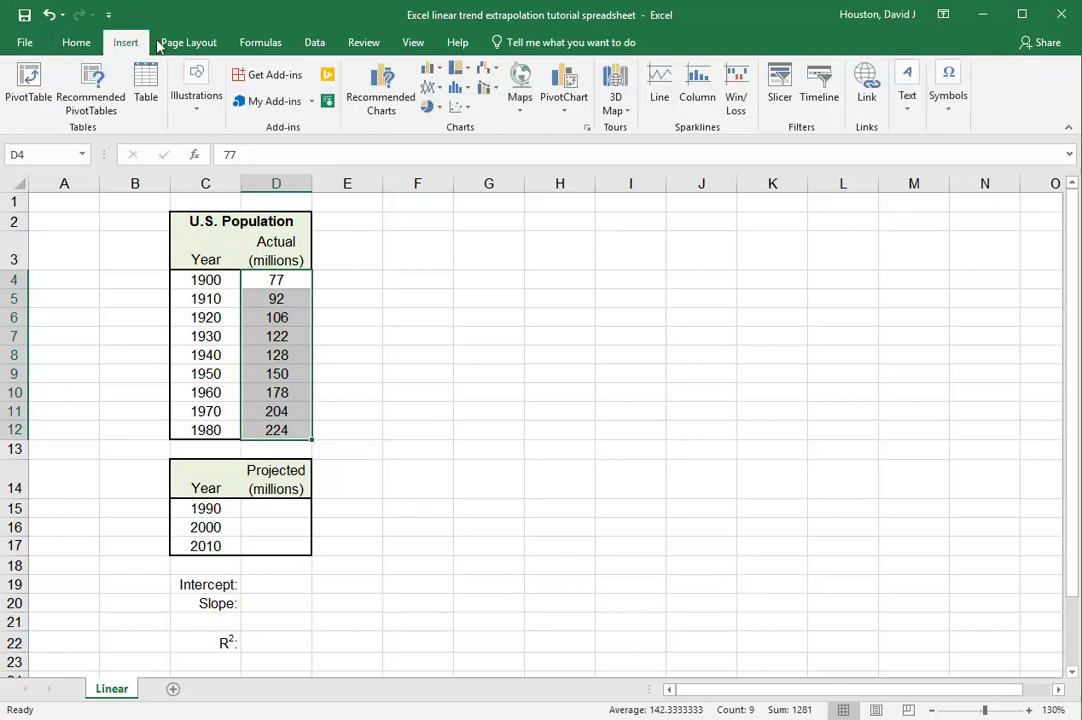
{"action": "left_click", "coordinate": [432, 88]}
{"action": "left_click", "coordinate": [587, 140]}
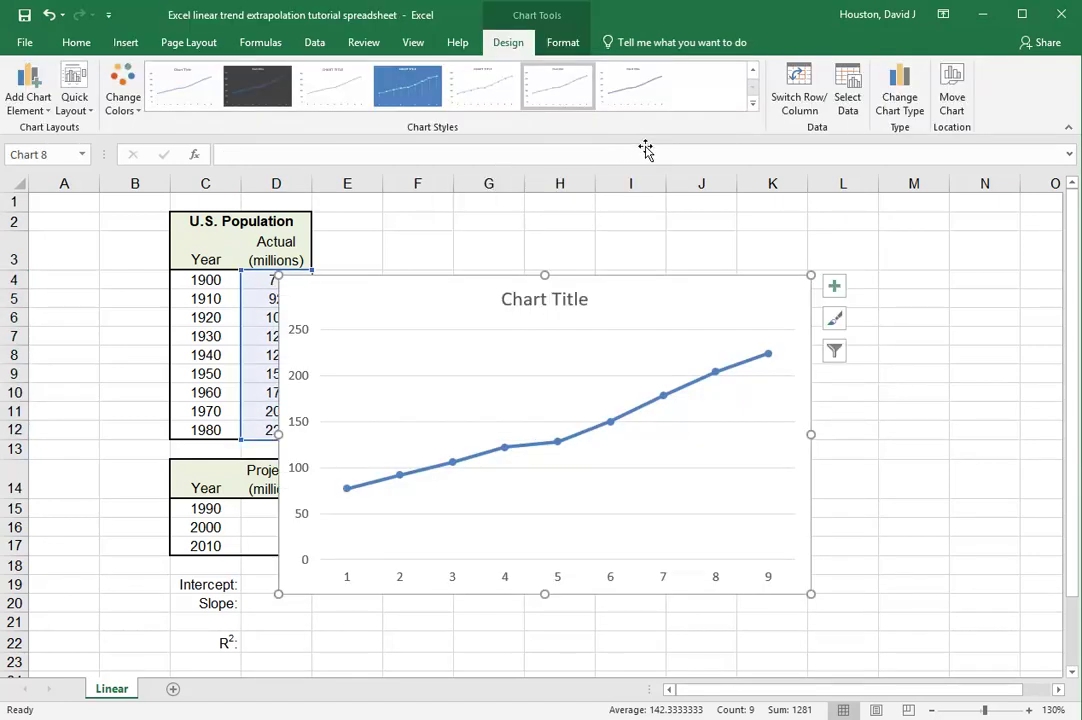
{"action": "left_click_drag", "start_coordinate": [698, 275], "coordinate": [787, 232]}
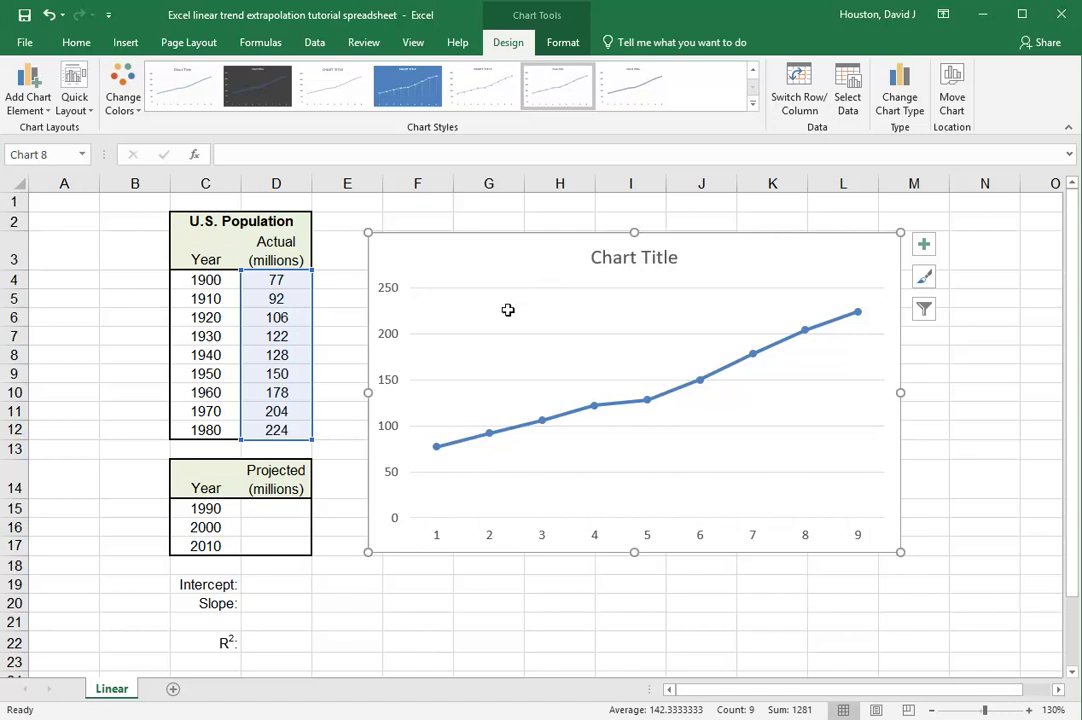
{"action": "left_click", "coordinate": [388, 629]}
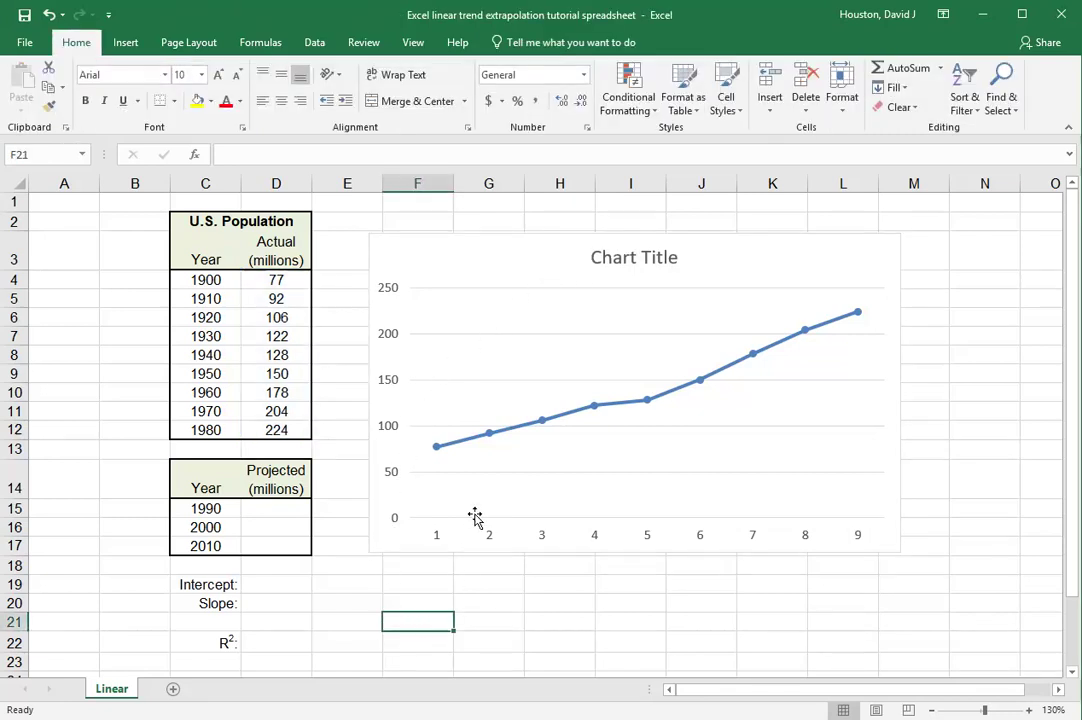
Step: Set the chart's horizontal axis labels to the years in C4:C12
{"action": "left_click", "coordinate": [498, 245]}
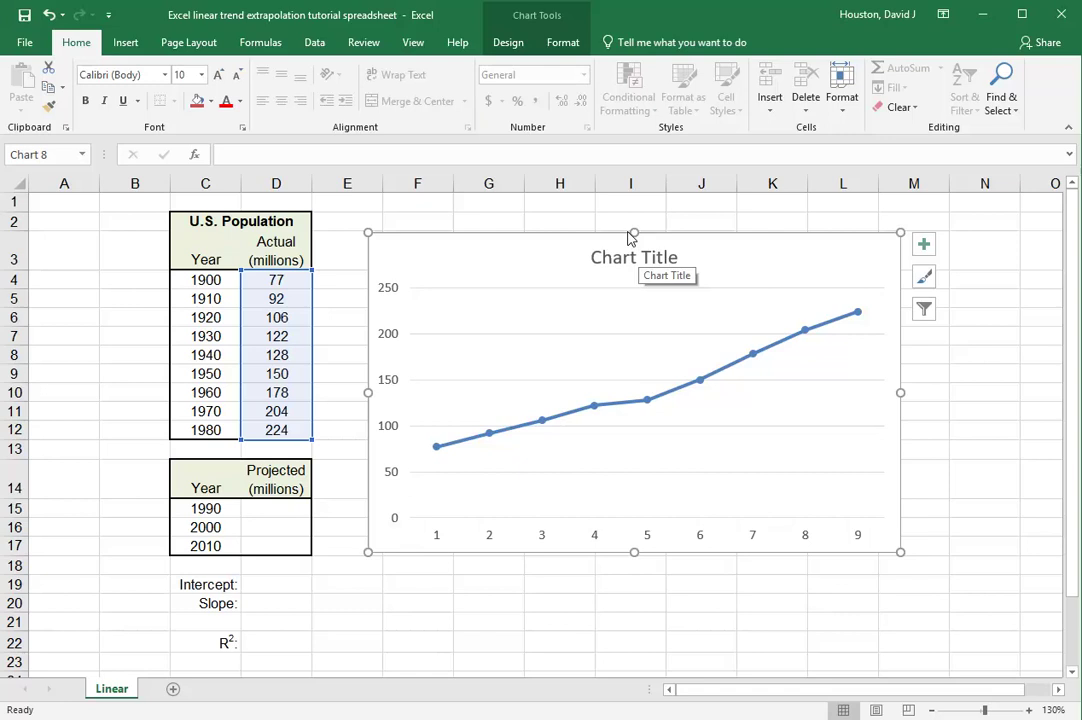
{"action": "left_click", "coordinate": [509, 43]}
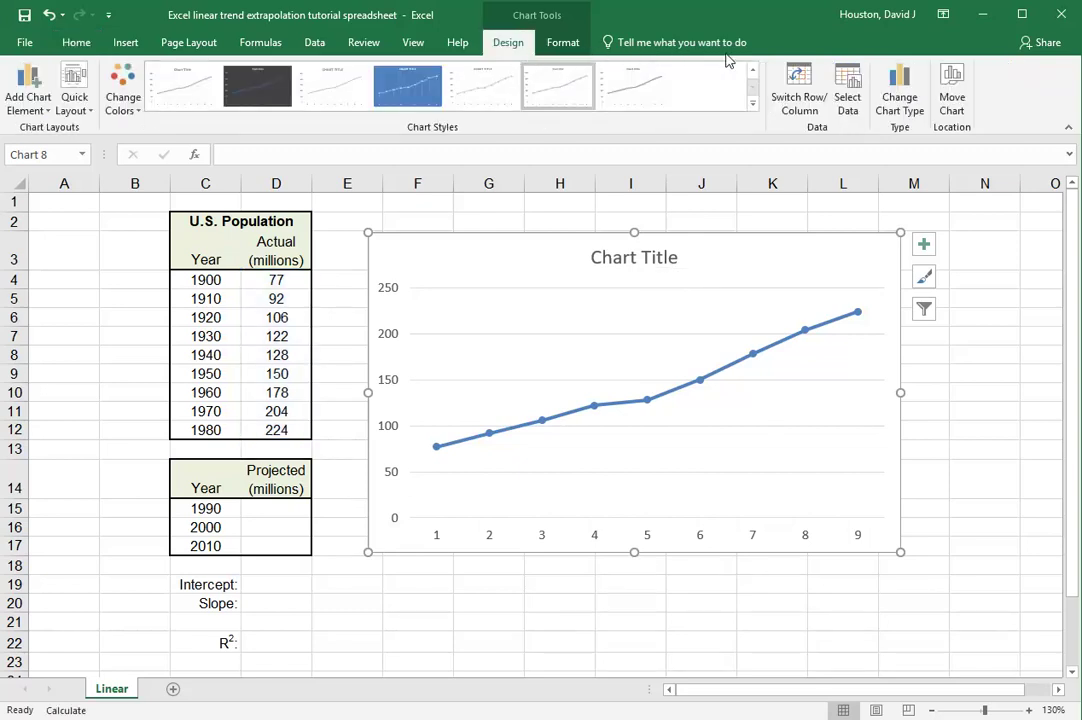
{"action": "left_click", "coordinate": [849, 97]}
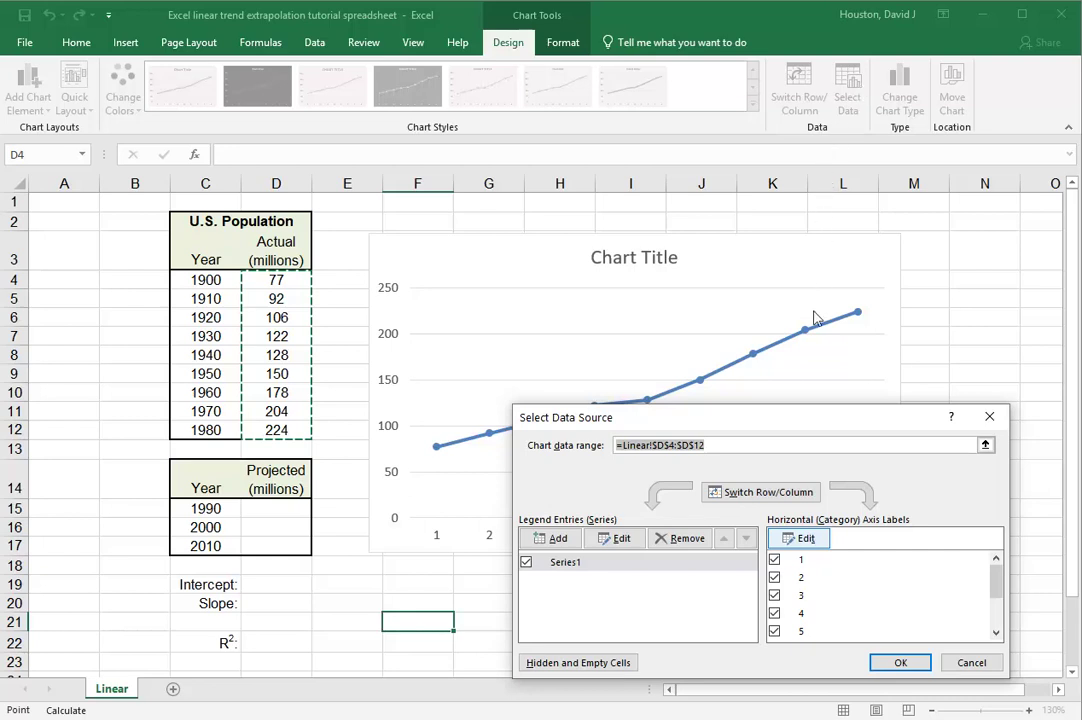
{"action": "left_click", "coordinate": [805, 539]}
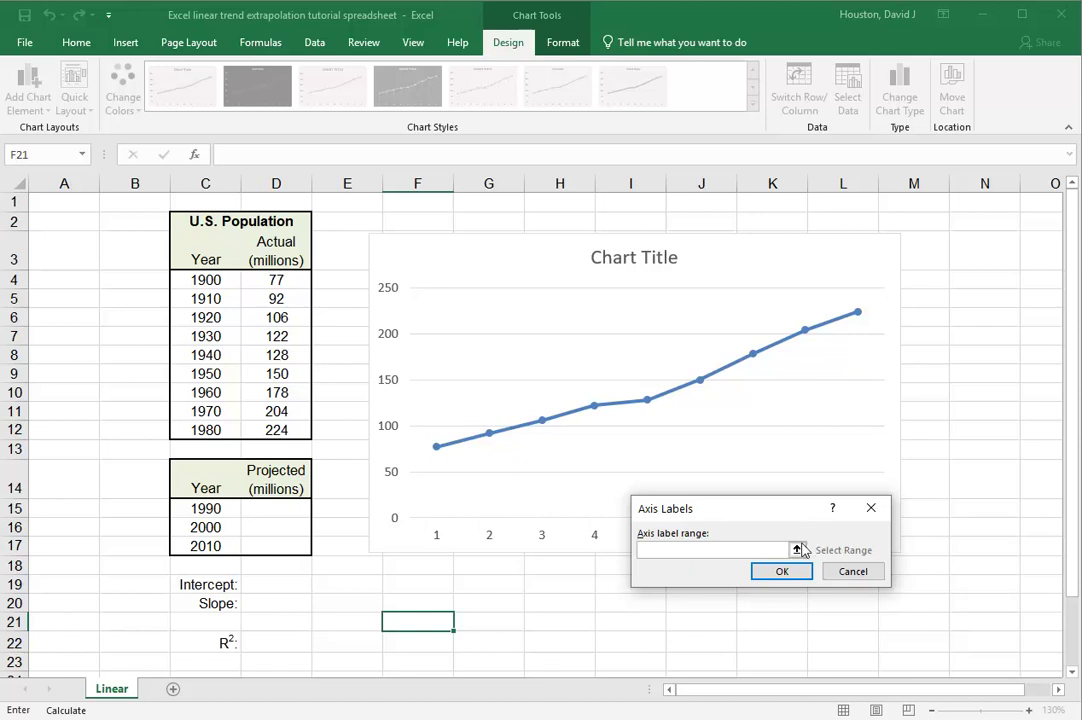
{"action": "left_click", "coordinate": [797, 551]}
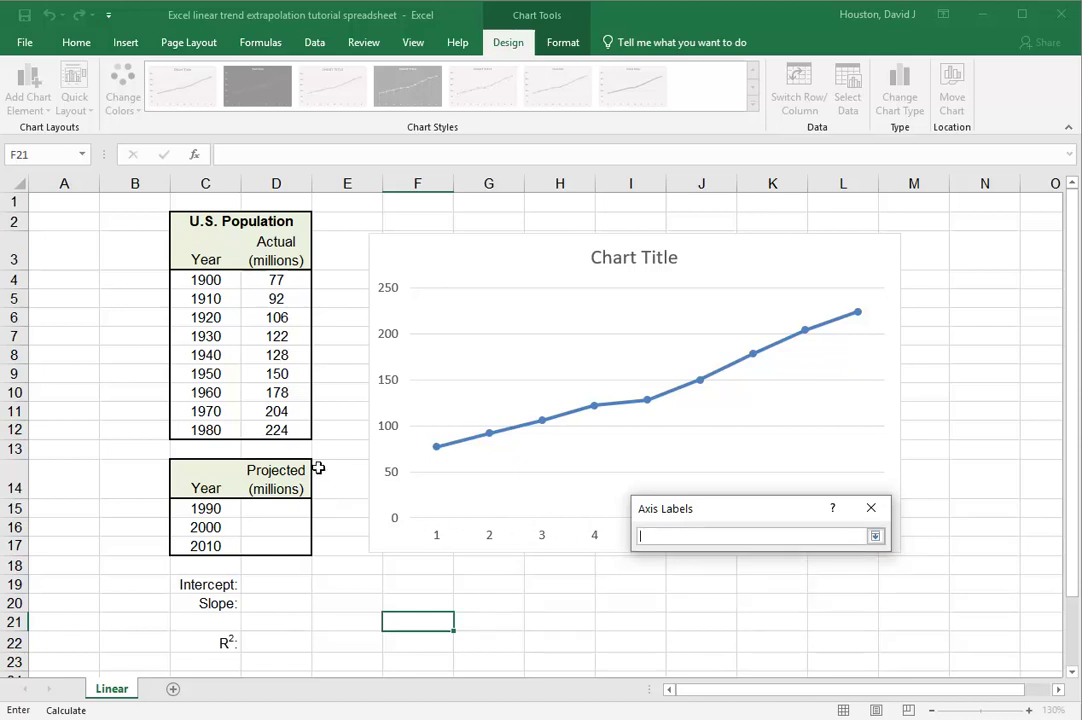
{"action": "left_click_drag", "start_coordinate": [199, 279], "coordinate": [210, 437]}
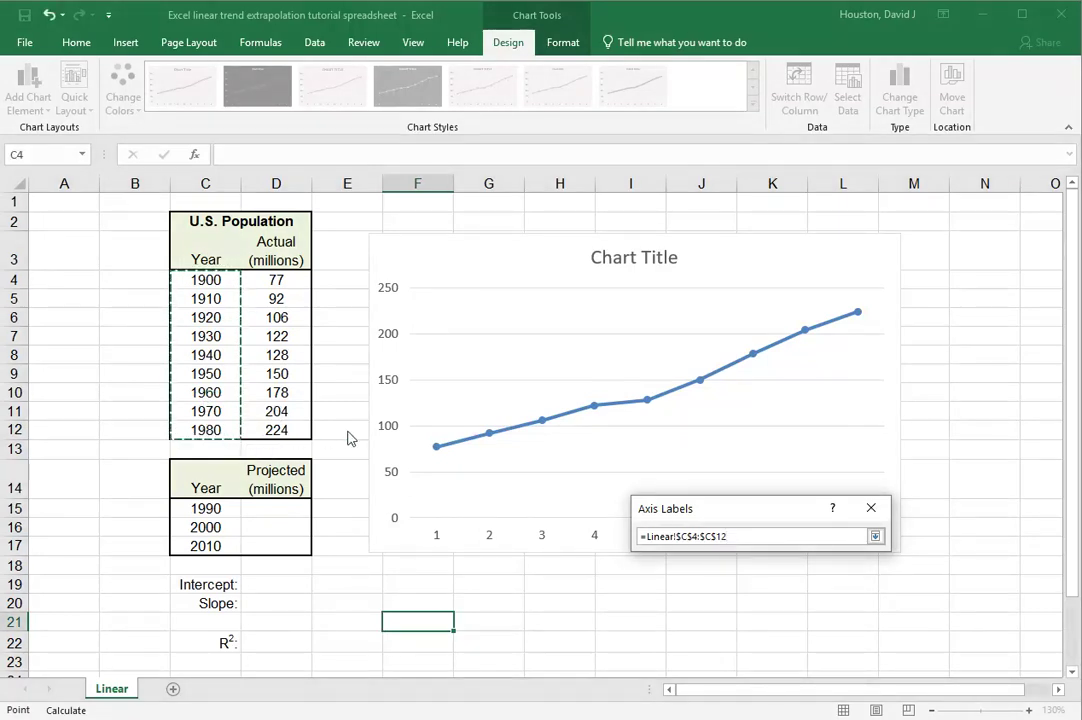
{"action": "left_click", "coordinate": [875, 536]}
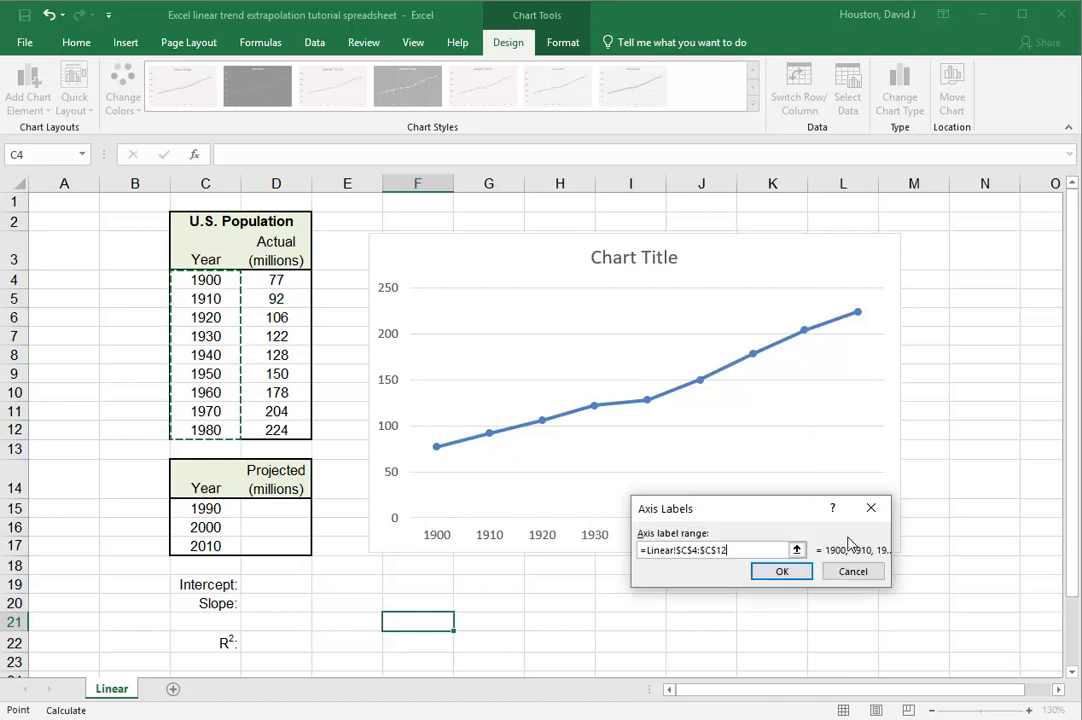
{"action": "left_click", "coordinate": [783, 573]}
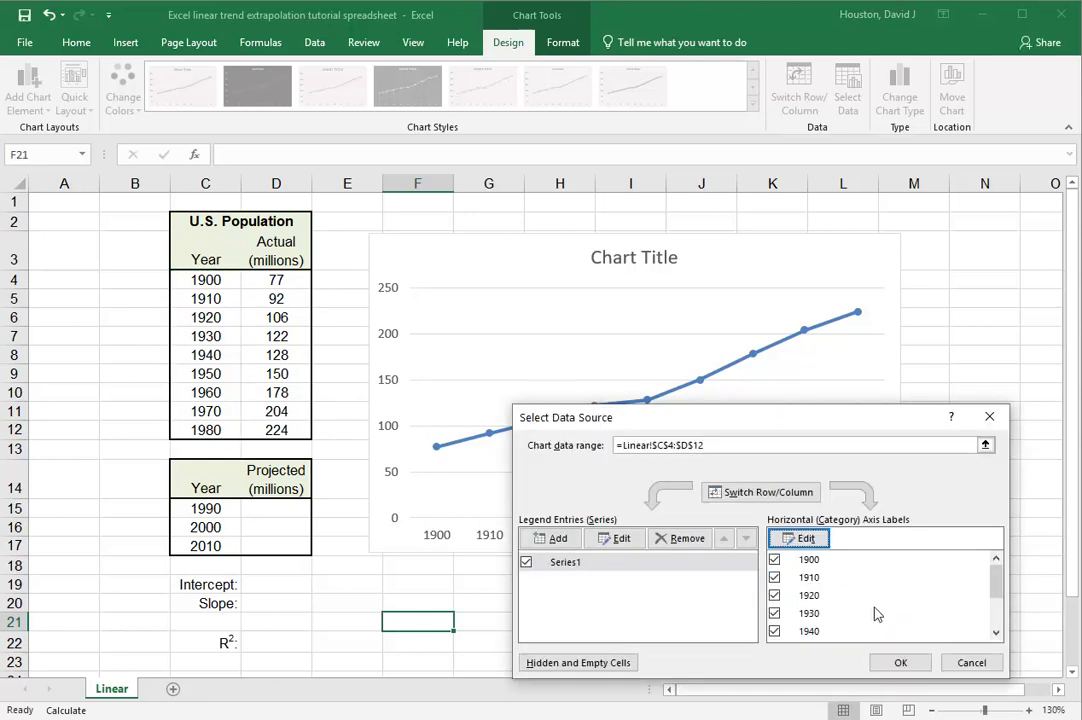
{"action": "left_click", "coordinate": [900, 662]}
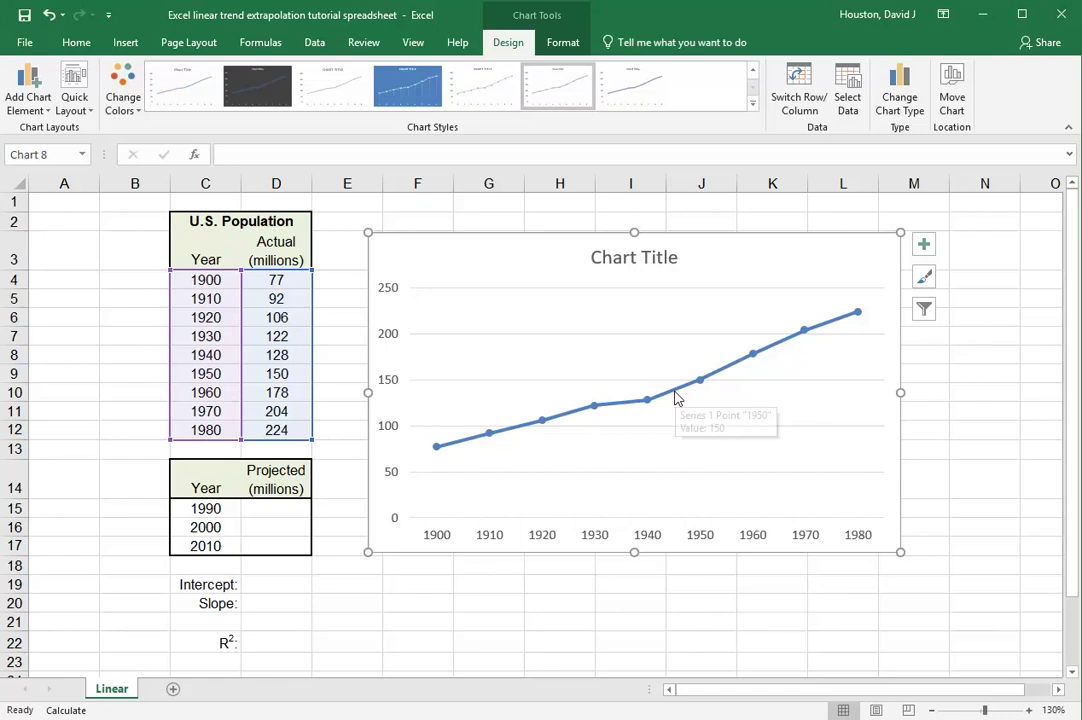
Step: Add a linear trendline to the population series and forecast it forward 3 periods
{"action": "left_click", "coordinate": [677, 398]}
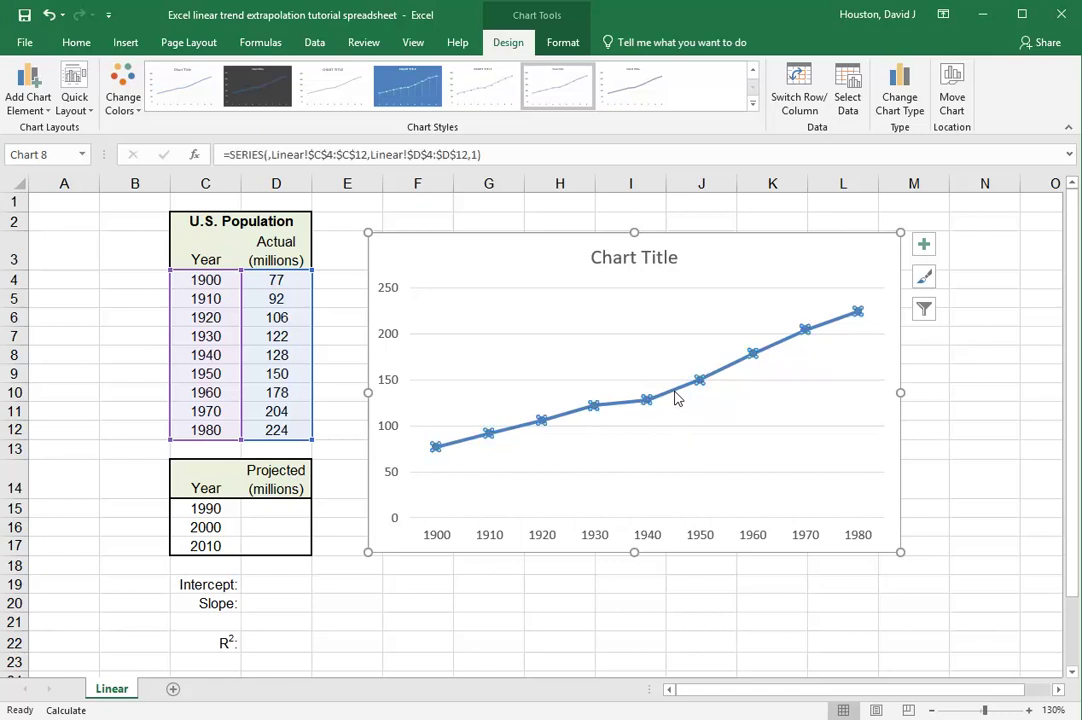
{"action": "right_click", "coordinate": [677, 398]}
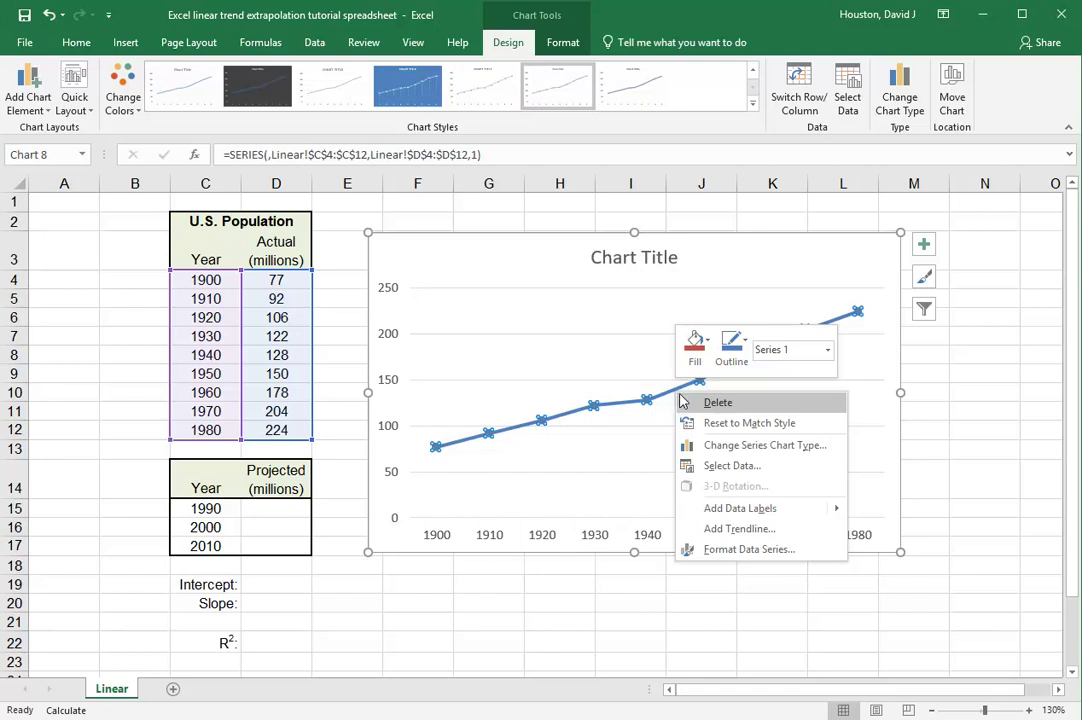
{"action": "left_click", "coordinate": [693, 530]}
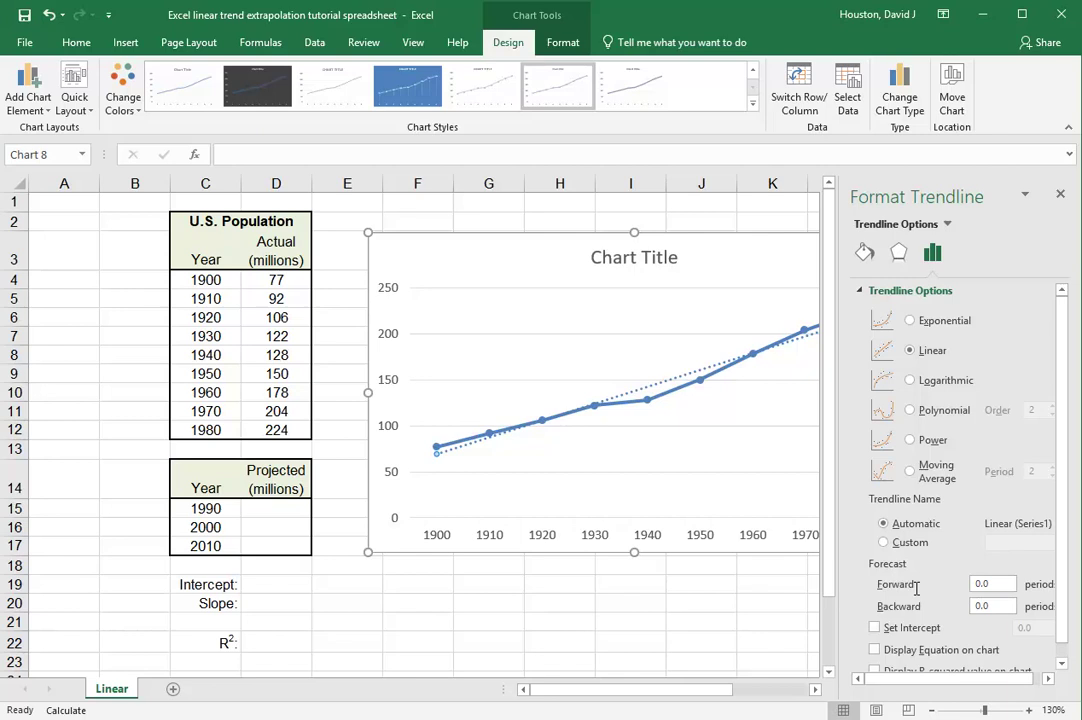
{"action": "left_click", "coordinate": [994, 583]}
{"action": "key", "text": "BackSpace"}
{"action": "key", "text": "BackSpace"}
{"action": "key", "text": "BackSpace"}
{"action": "type", "text": "3"}
{"action": "left_click", "coordinate": [647, 595]}
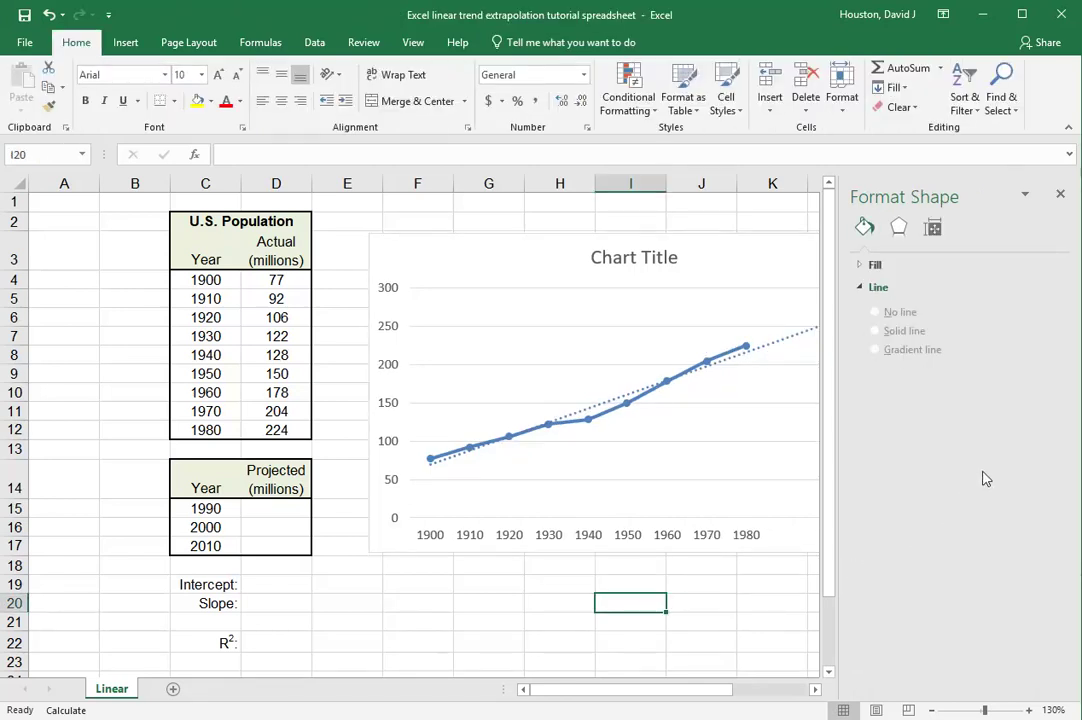
{"action": "left_click", "coordinate": [1060, 193]}
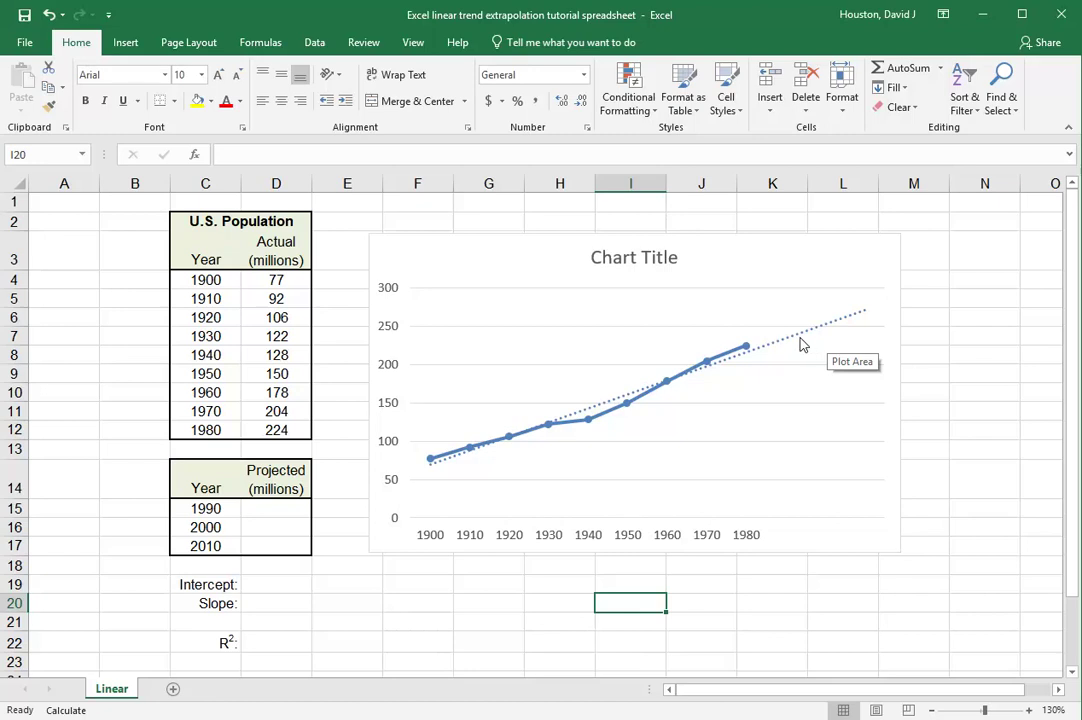
Step: Format the trendline as a red dashed line
{"action": "left_click", "coordinate": [799, 344]}
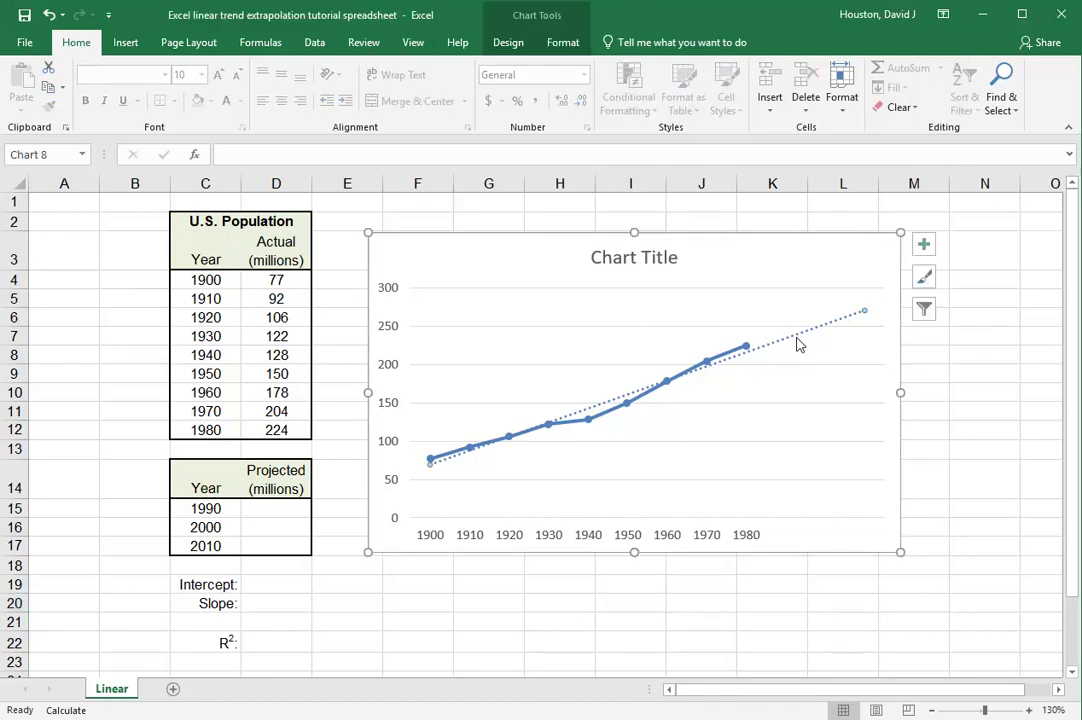
{"action": "right_click", "coordinate": [799, 344]}
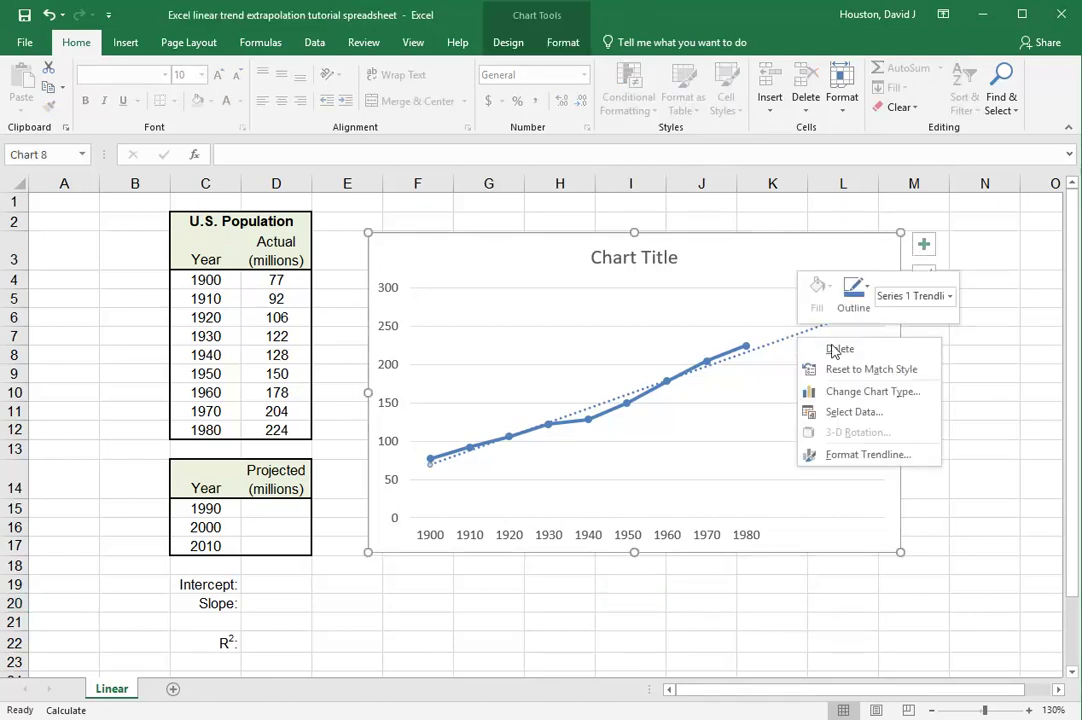
{"action": "left_click", "coordinate": [868, 455]}
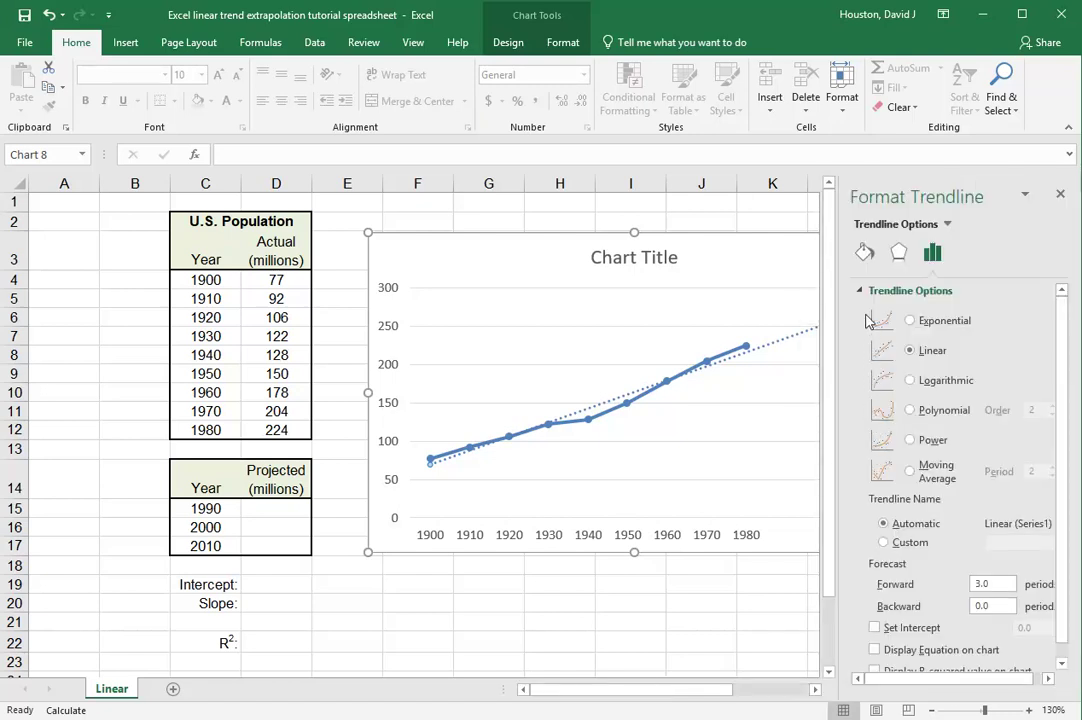
{"action": "left_click", "coordinate": [865, 253]}
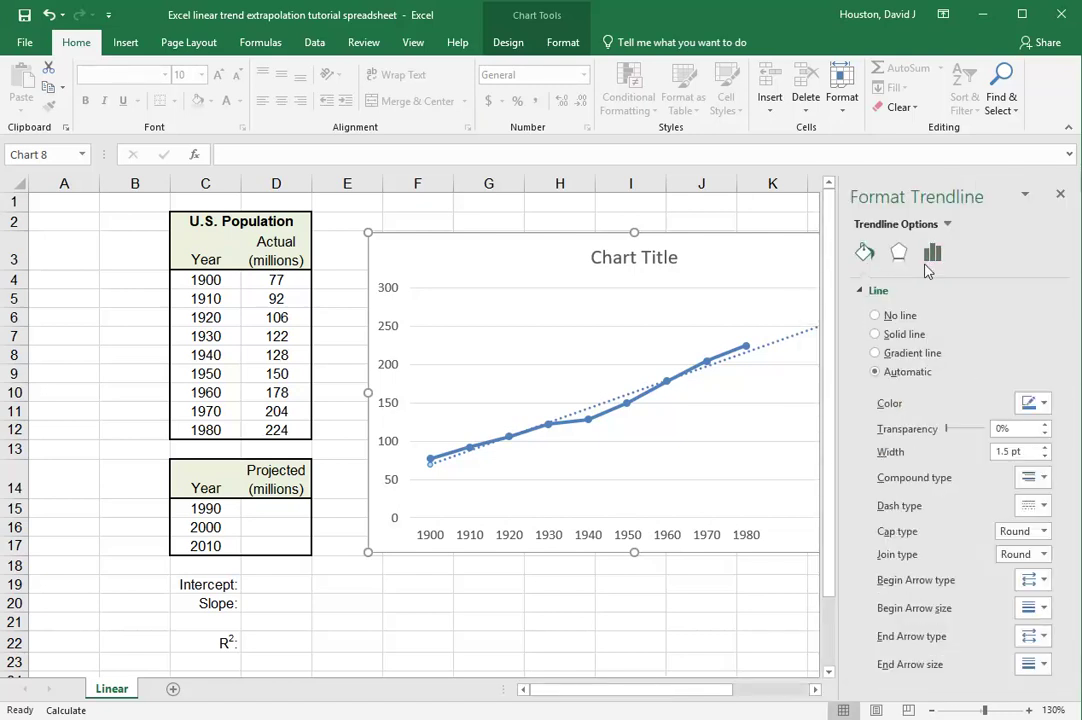
{"action": "left_click", "coordinate": [1044, 403]}
{"action": "left_click", "coordinate": [1068, 454]}
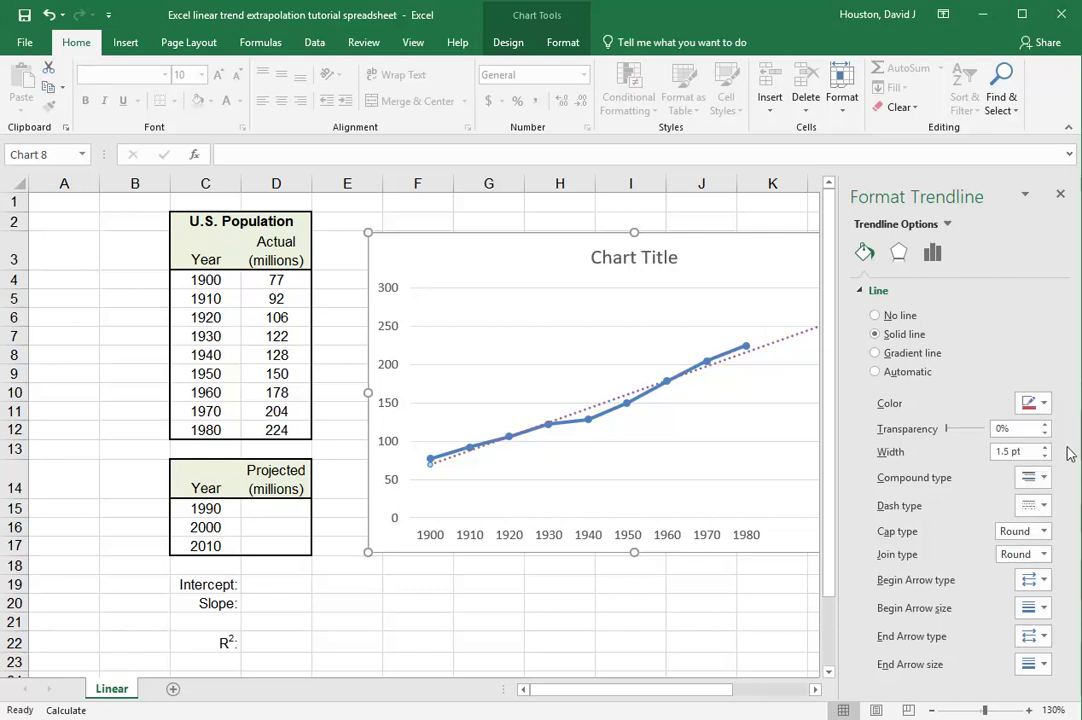
{"action": "left_click", "coordinate": [1042, 507]}
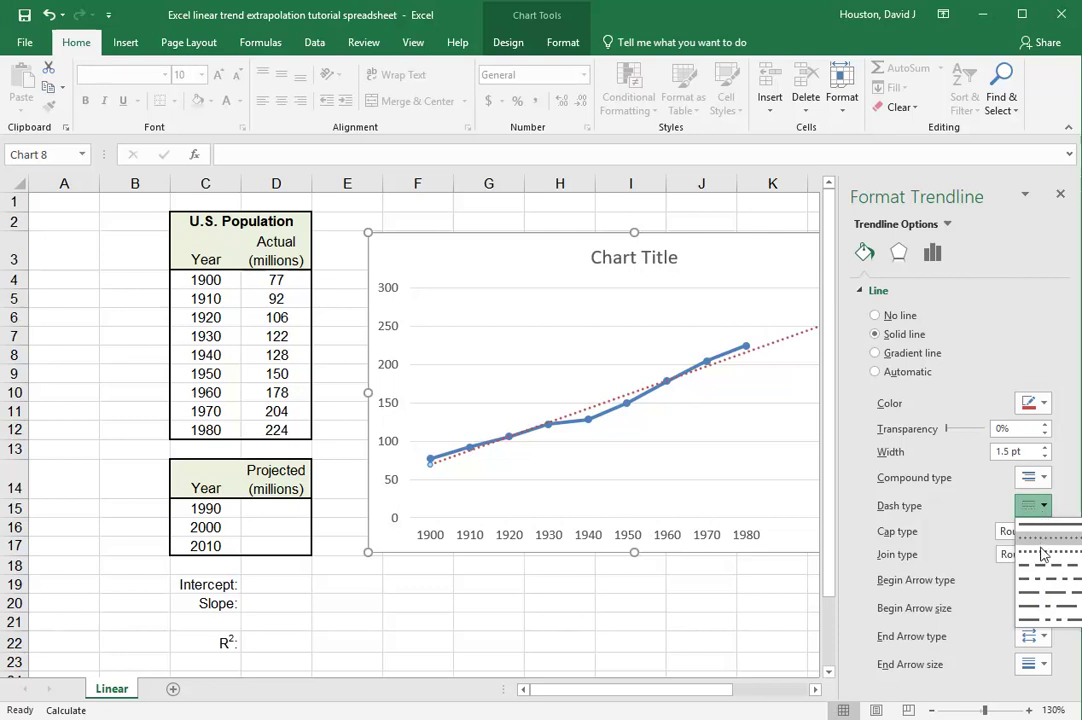
{"action": "left_click", "coordinate": [1040, 565]}
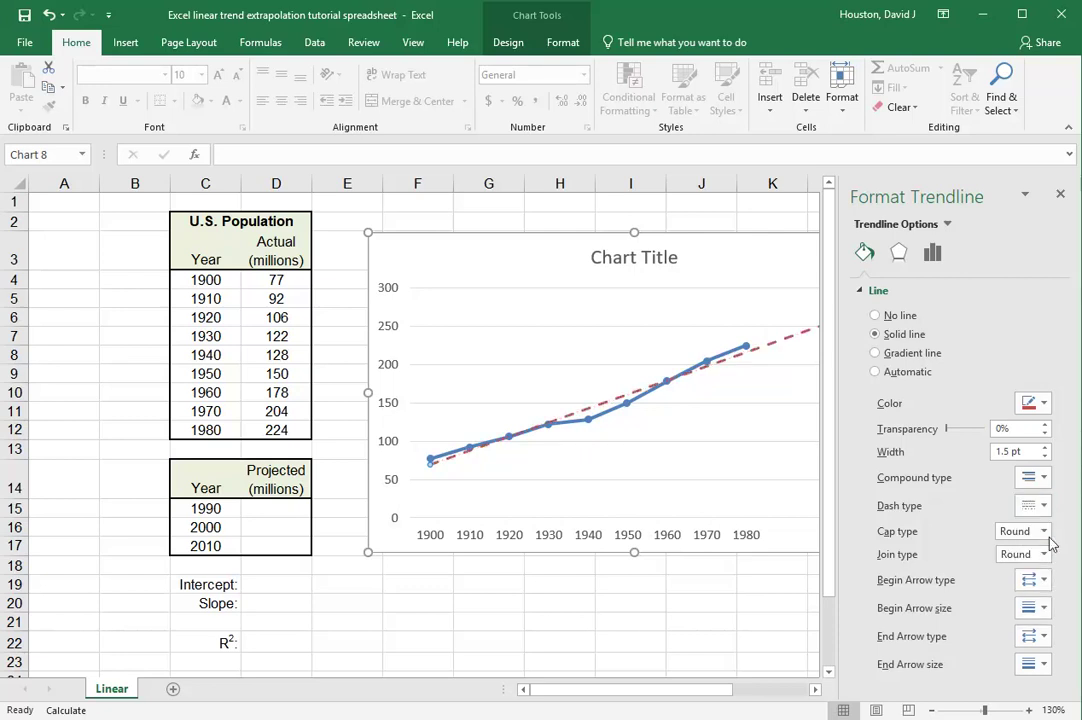
{"action": "left_click", "coordinate": [1061, 195]}
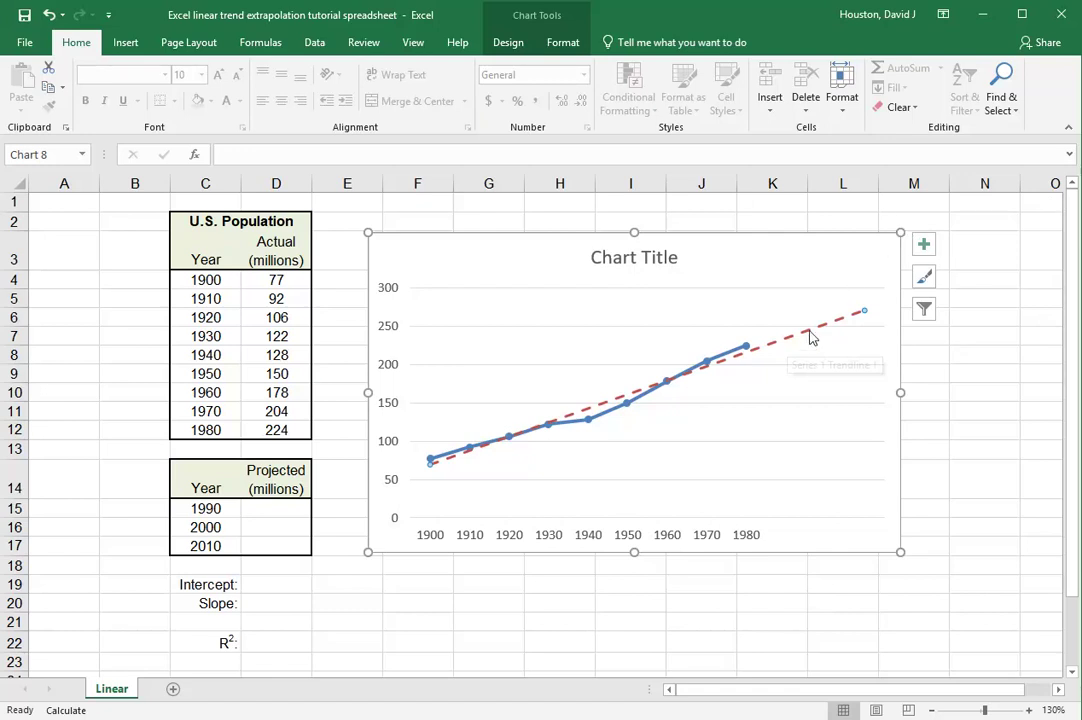
Step: Display the trendline's equation and R-squared value on the chart
{"action": "left_click", "coordinate": [786, 404]}
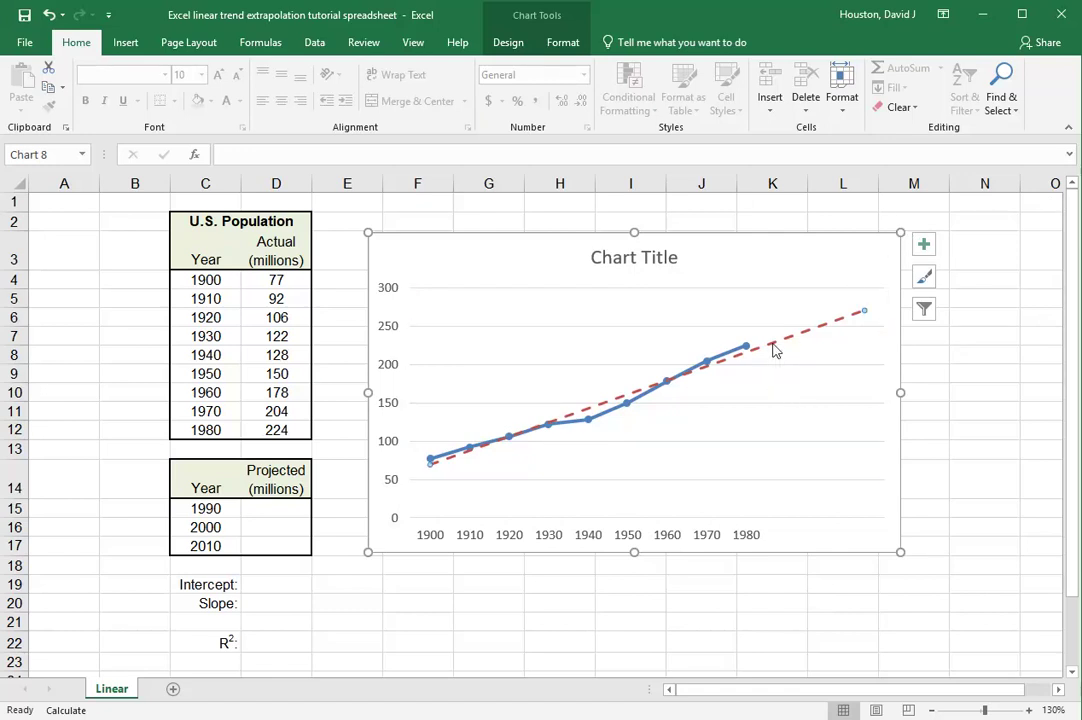
{"action": "right_click", "coordinate": [773, 349]}
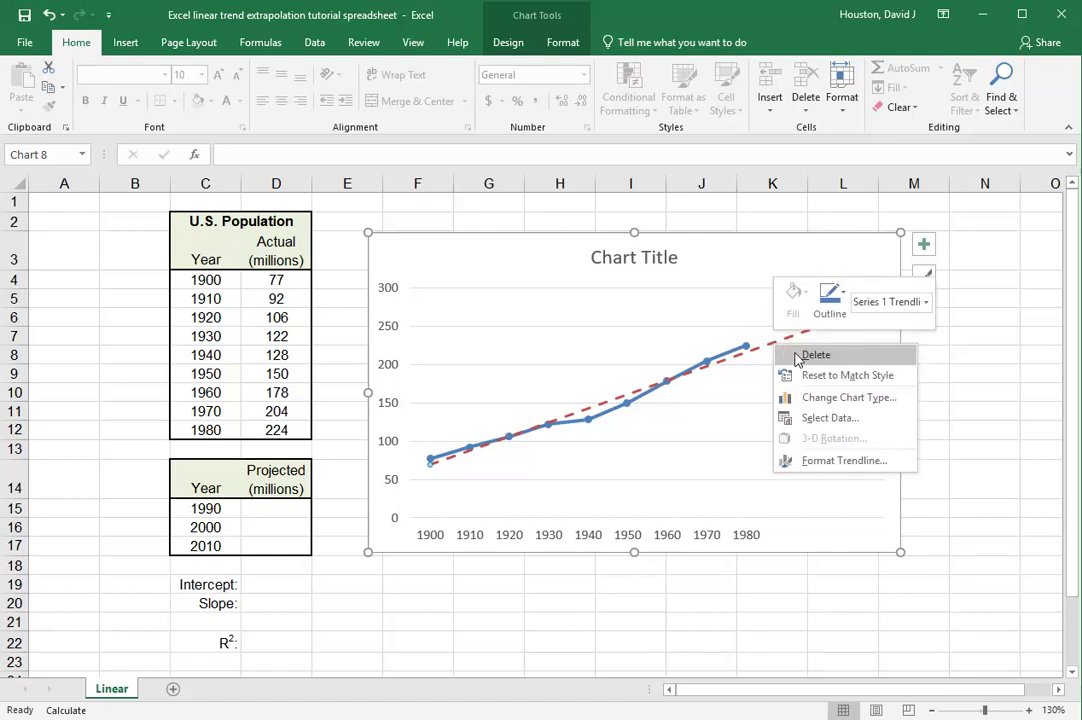
{"action": "left_click", "coordinate": [820, 462]}
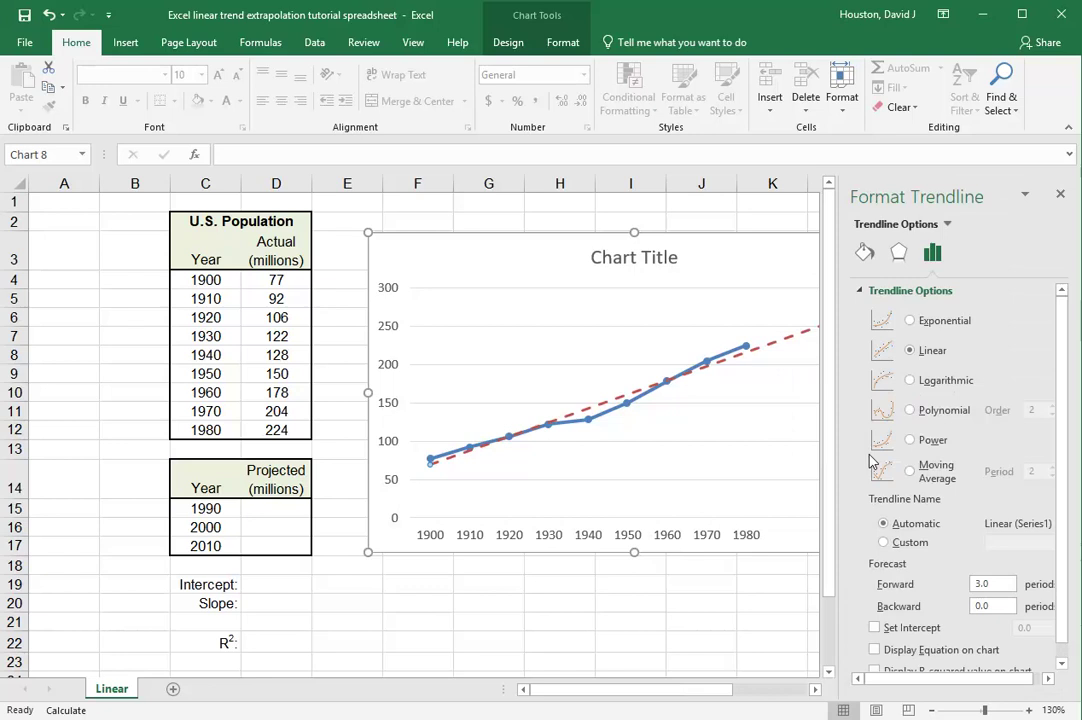
{"action": "scroll", "coordinate": [1062, 374], "scroll_direction": "down", "scroll_amount": 1}
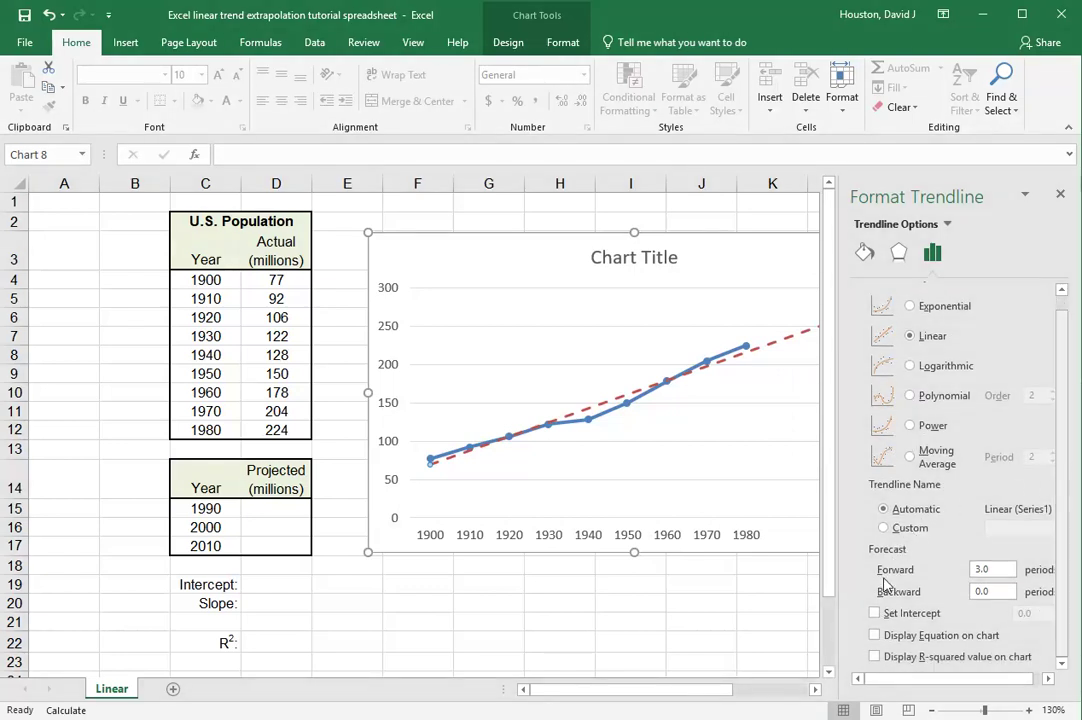
{"action": "left_click", "coordinate": [875, 636]}
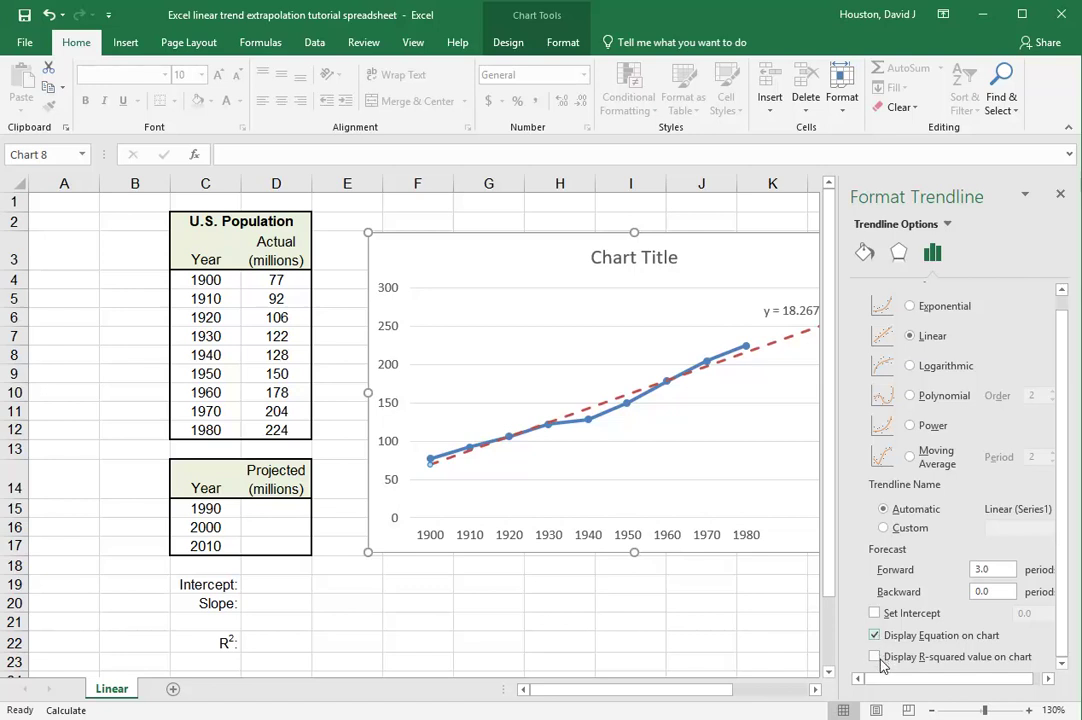
{"action": "left_click", "coordinate": [877, 657]}
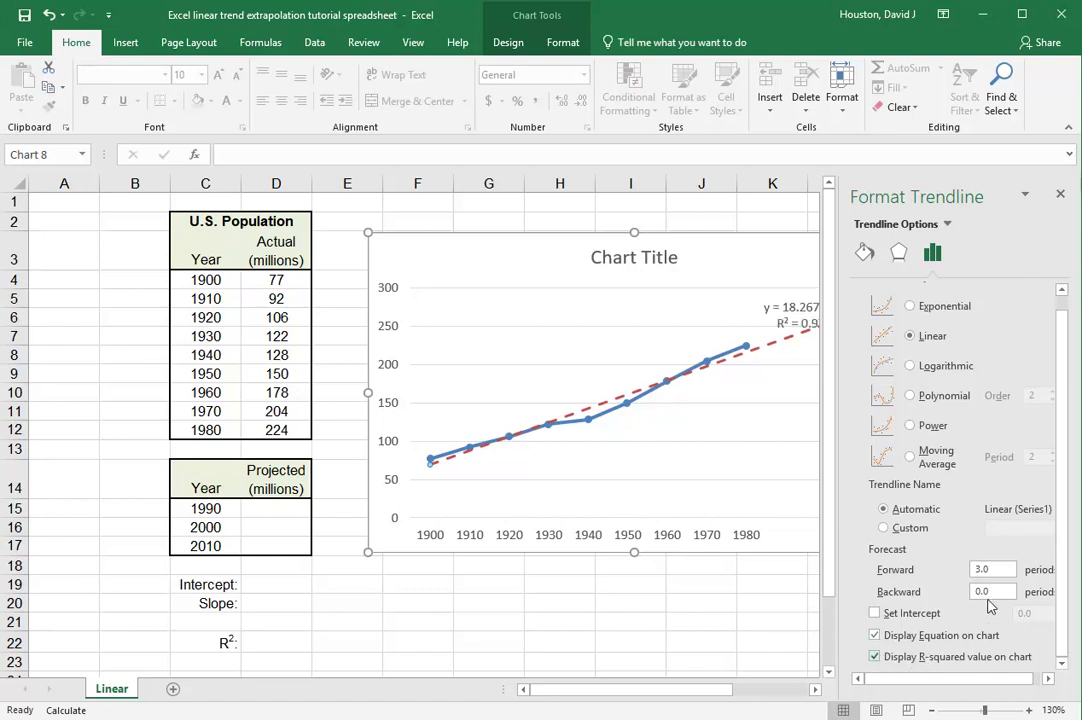
{"action": "left_click", "coordinate": [1060, 194]}
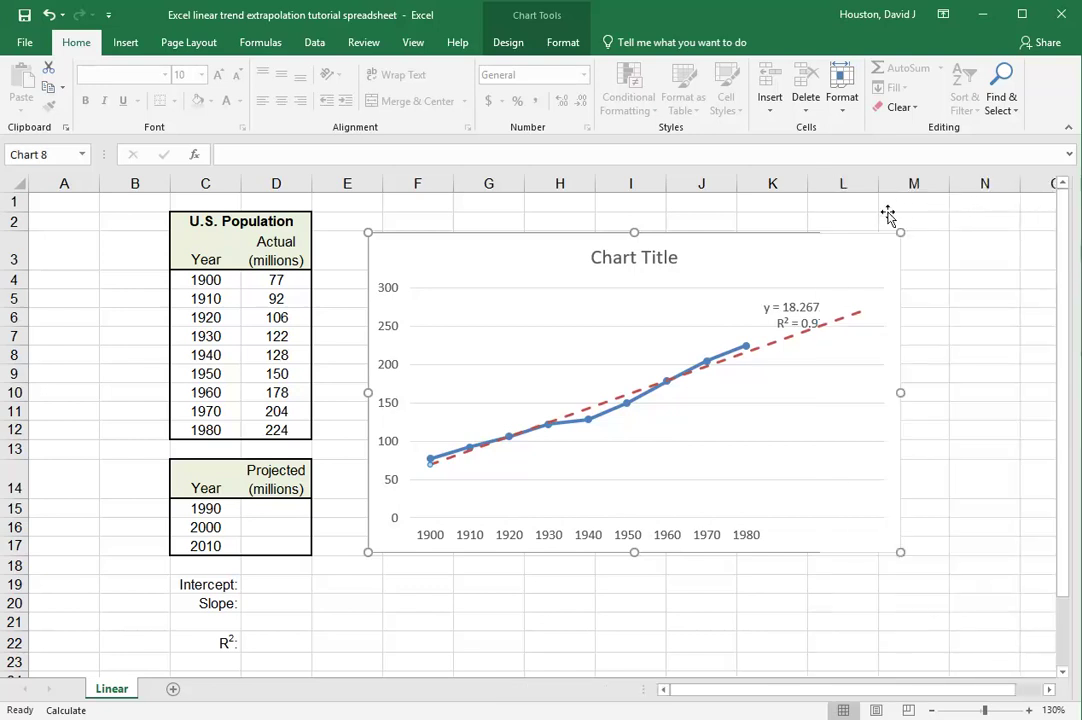
Step: Move the trendline's equation and R-squared label clear of the dashed line and set its font size to 10
{"action": "left_click", "coordinate": [791, 308]}
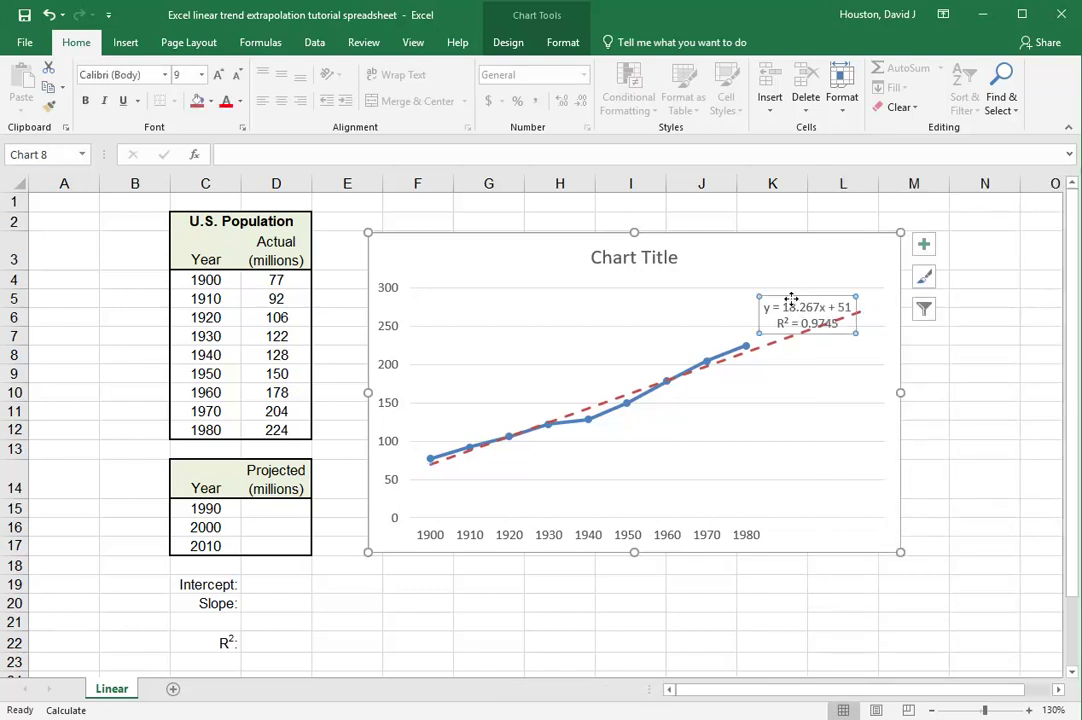
{"action": "left_click_drag", "start_coordinate": [790, 295], "coordinate": [741, 292]}
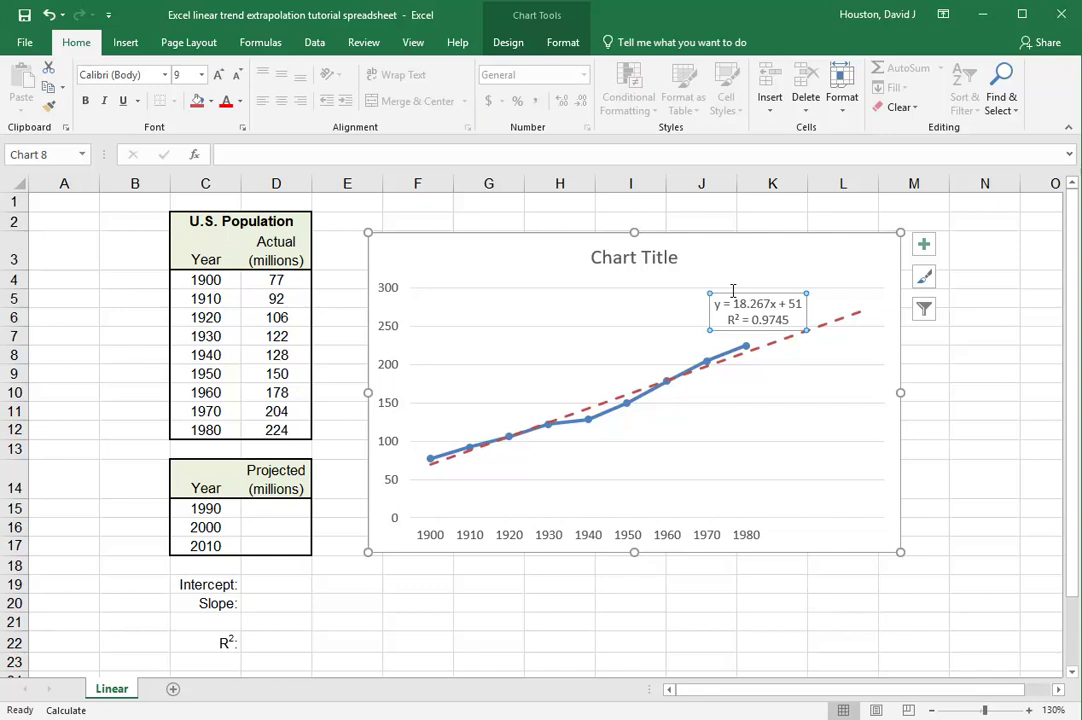
{"action": "triple_click", "coordinate": [741, 305]}
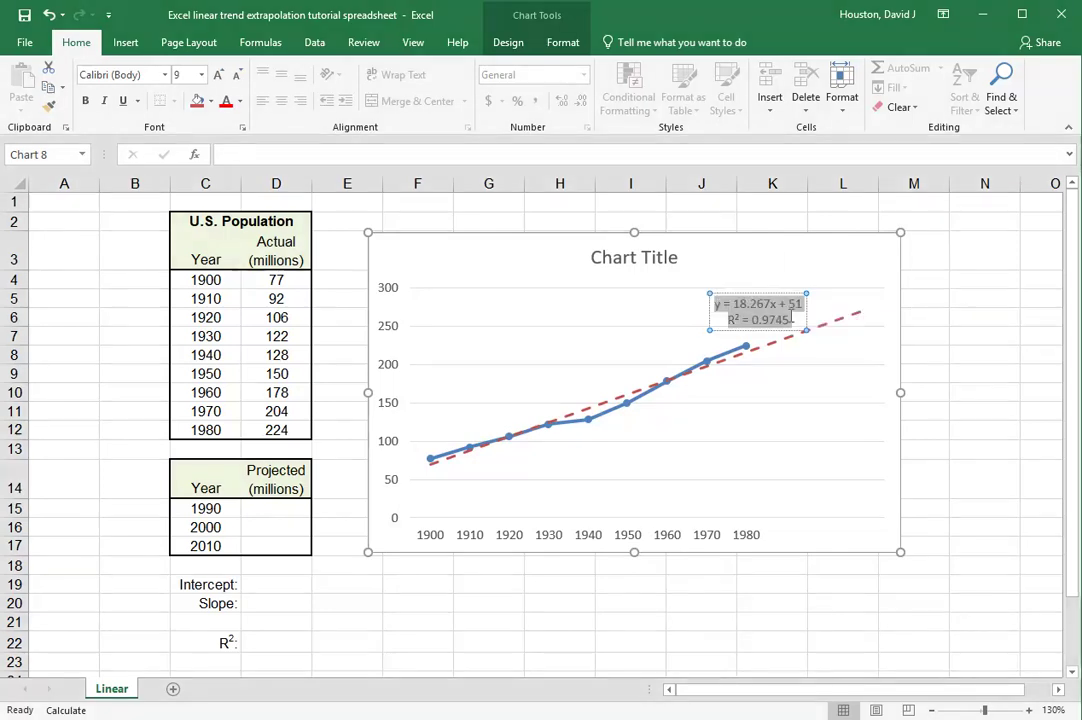
{"action": "left_click", "coordinate": [881, 268]}
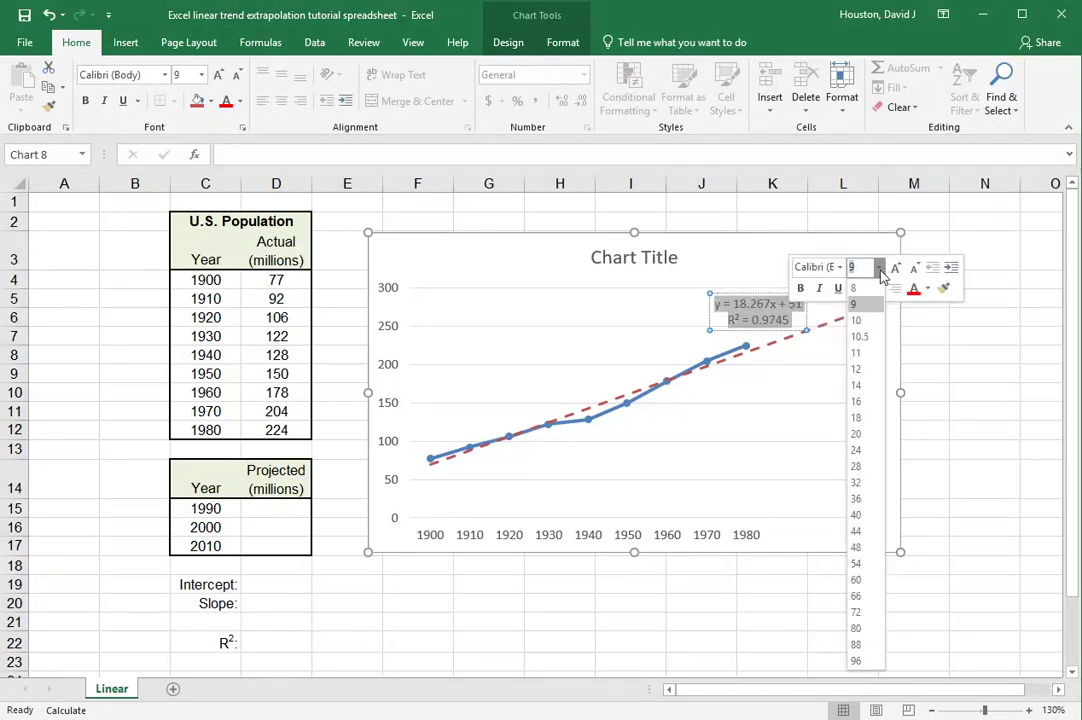
{"action": "left_click", "coordinate": [868, 321]}
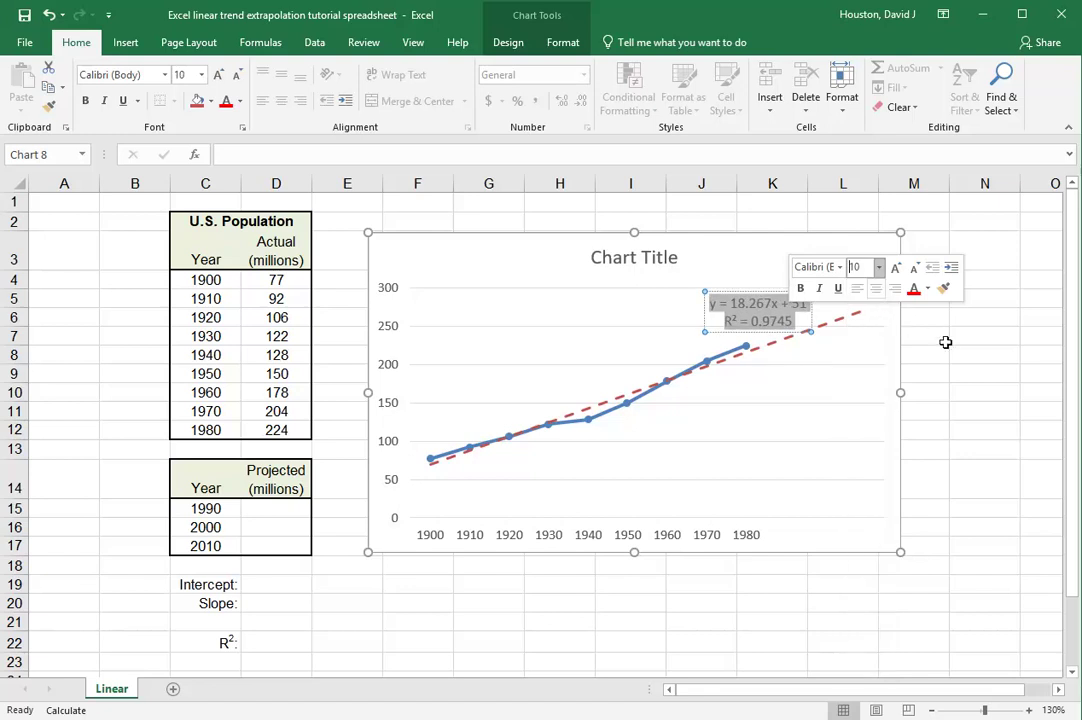
{"action": "left_click", "coordinate": [954, 358]}
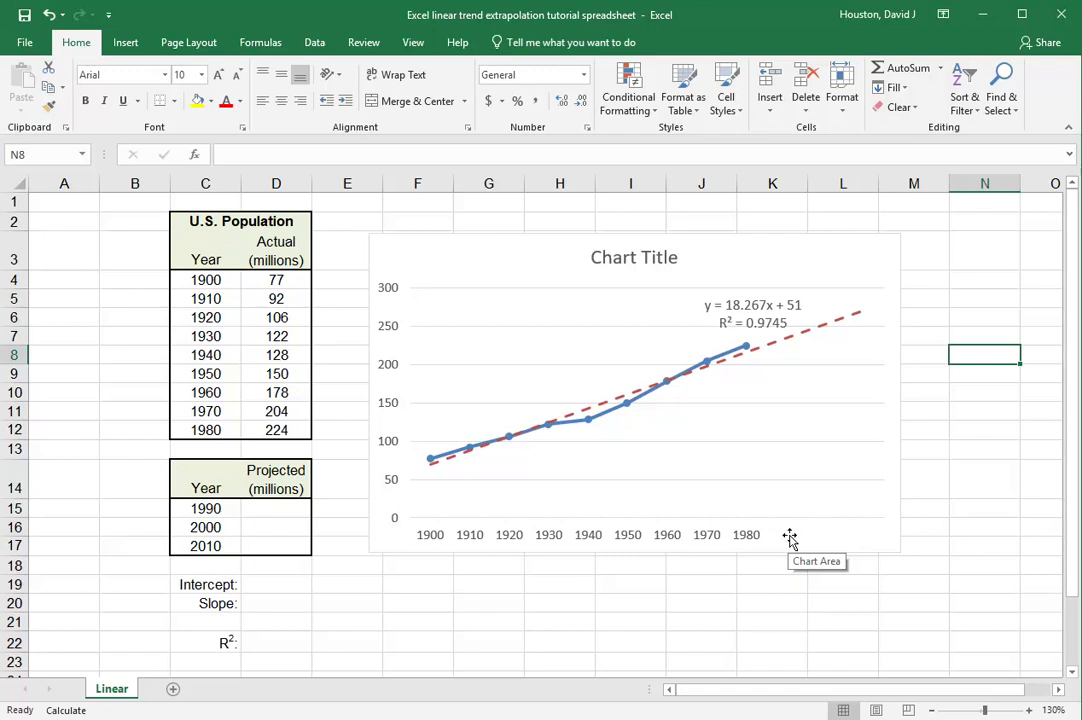
Step: Extend the chart's horizontal axis labels to cover the years in both C4:C12 and C15:C17
{"action": "left_click", "coordinate": [501, 234]}
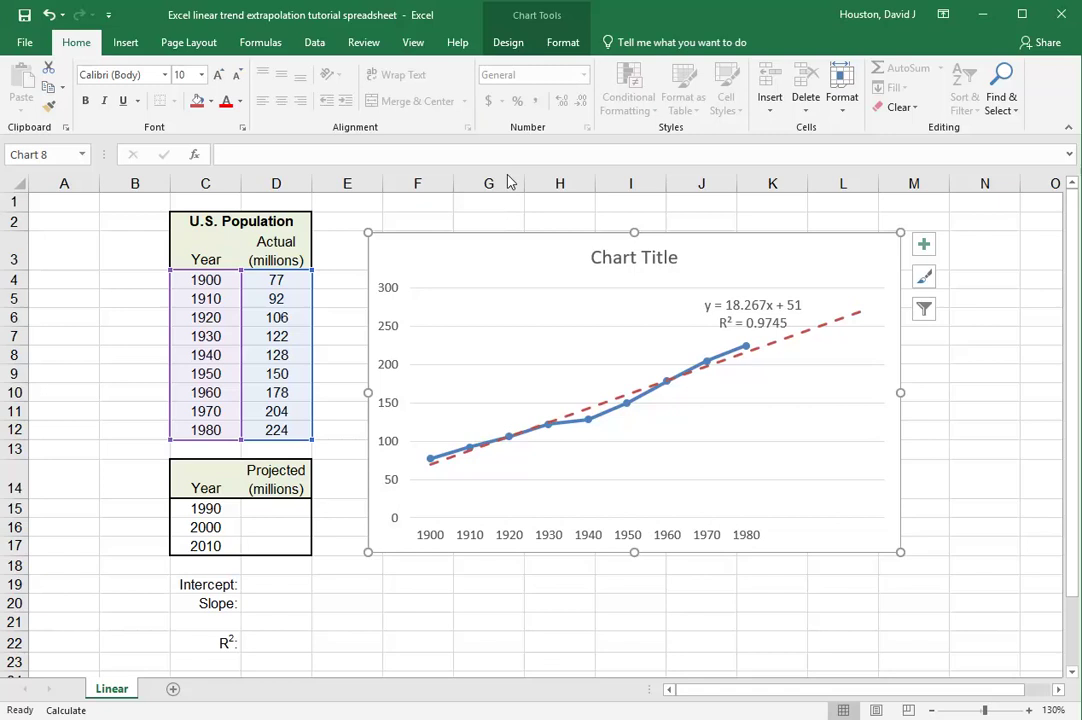
{"action": "left_click", "coordinate": [508, 44]}
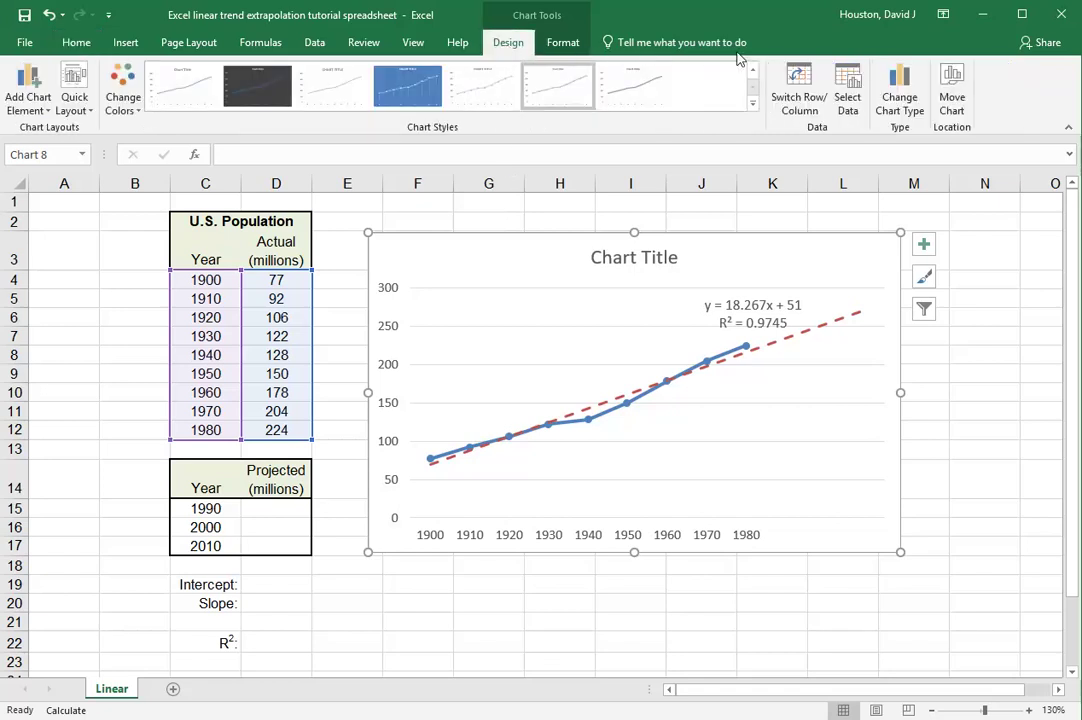
{"action": "left_click", "coordinate": [848, 90]}
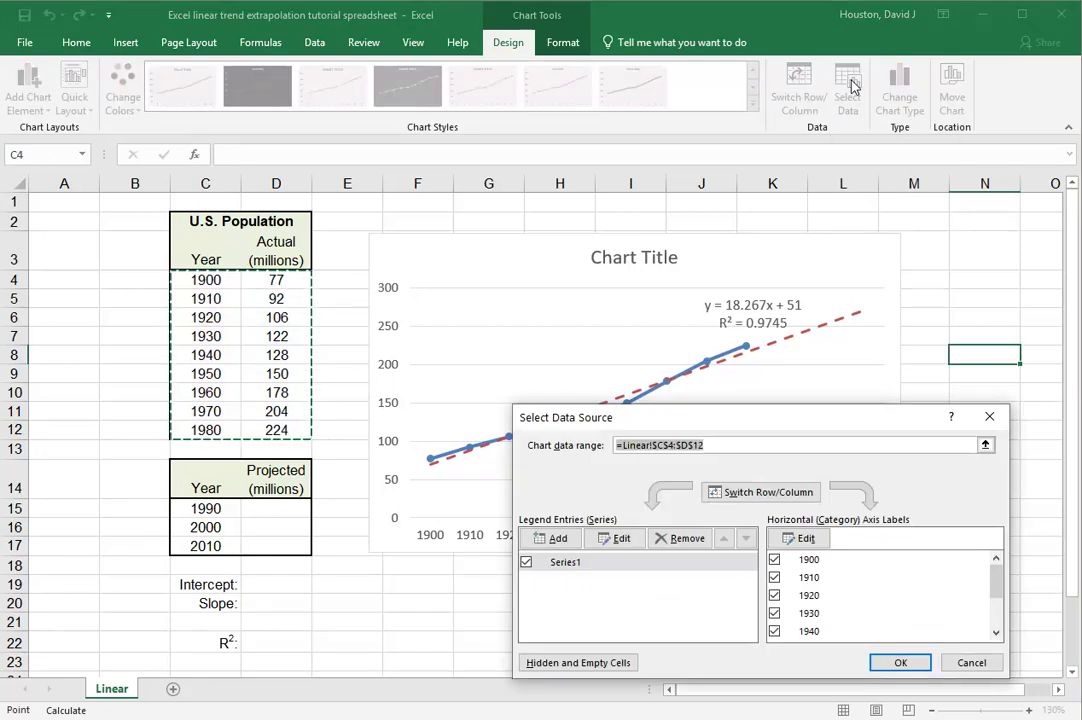
{"action": "left_click", "coordinate": [805, 538]}
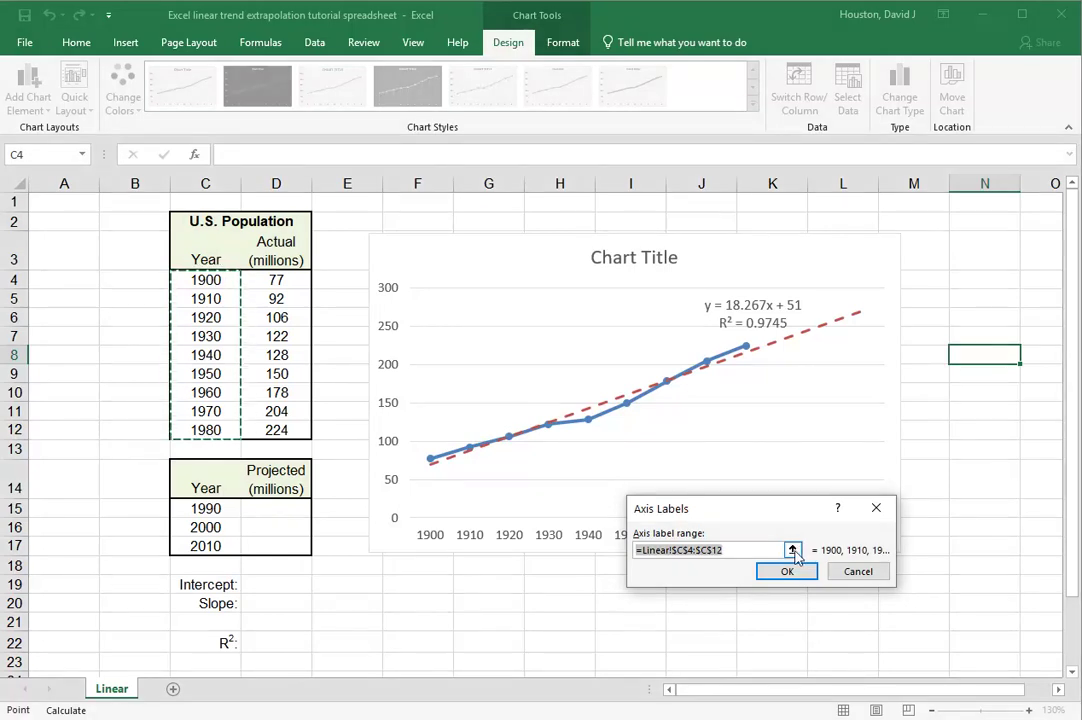
{"action": "left_click", "coordinate": [792, 550]}
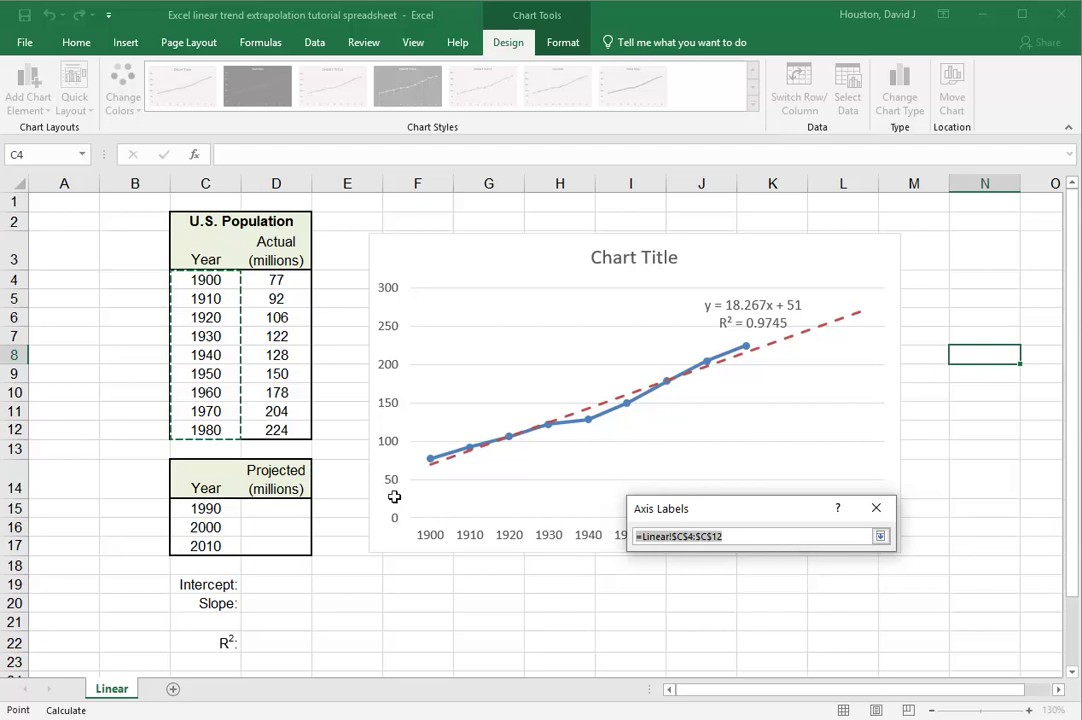
{"action": "left_click_drag", "start_coordinate": [217, 282], "coordinate": [201, 428]}
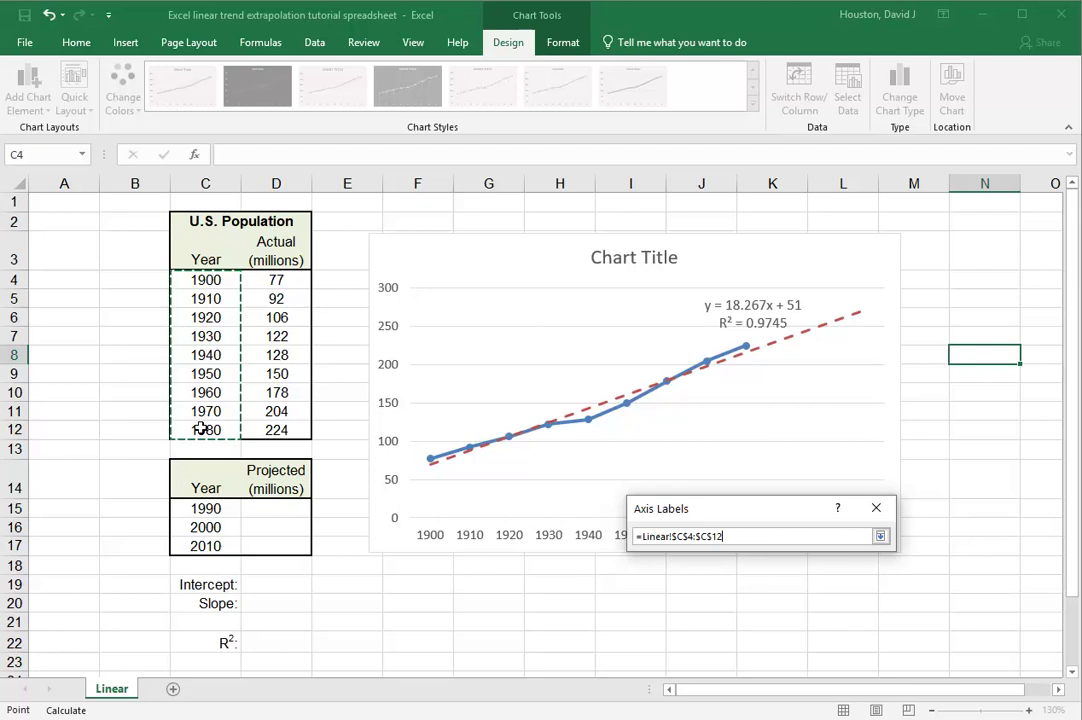
{"action": "left_click", "coordinate": [196, 508], "text": "ctrl"}
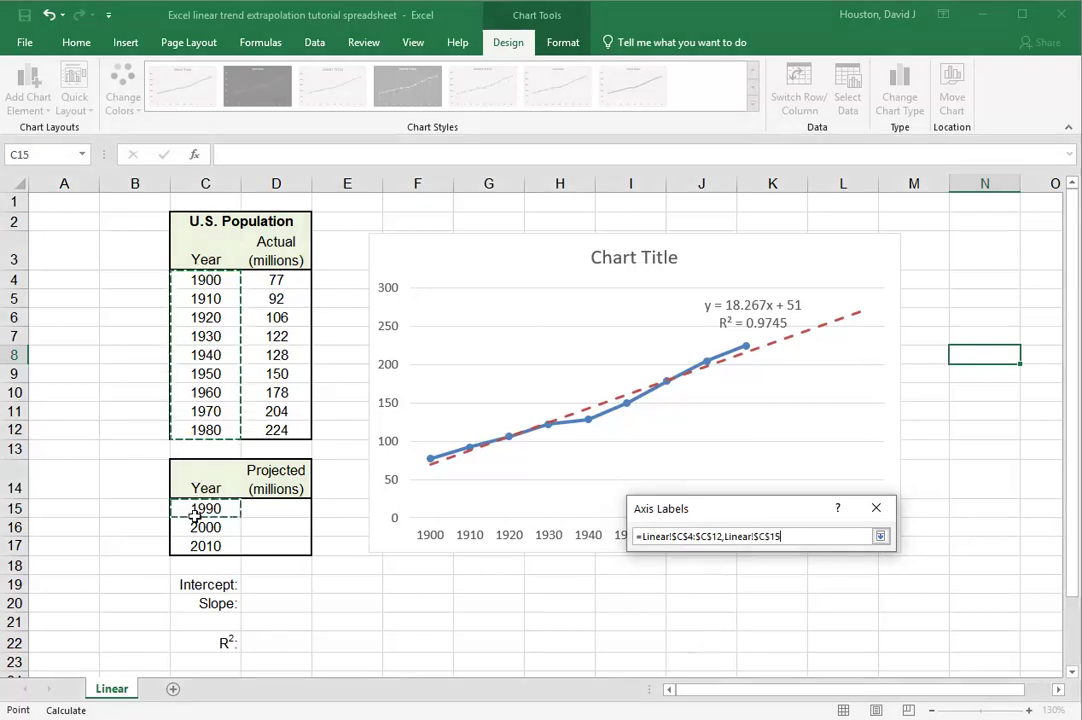
{"action": "left_click_drag", "start_coordinate": [196, 511], "coordinate": [197, 553]}
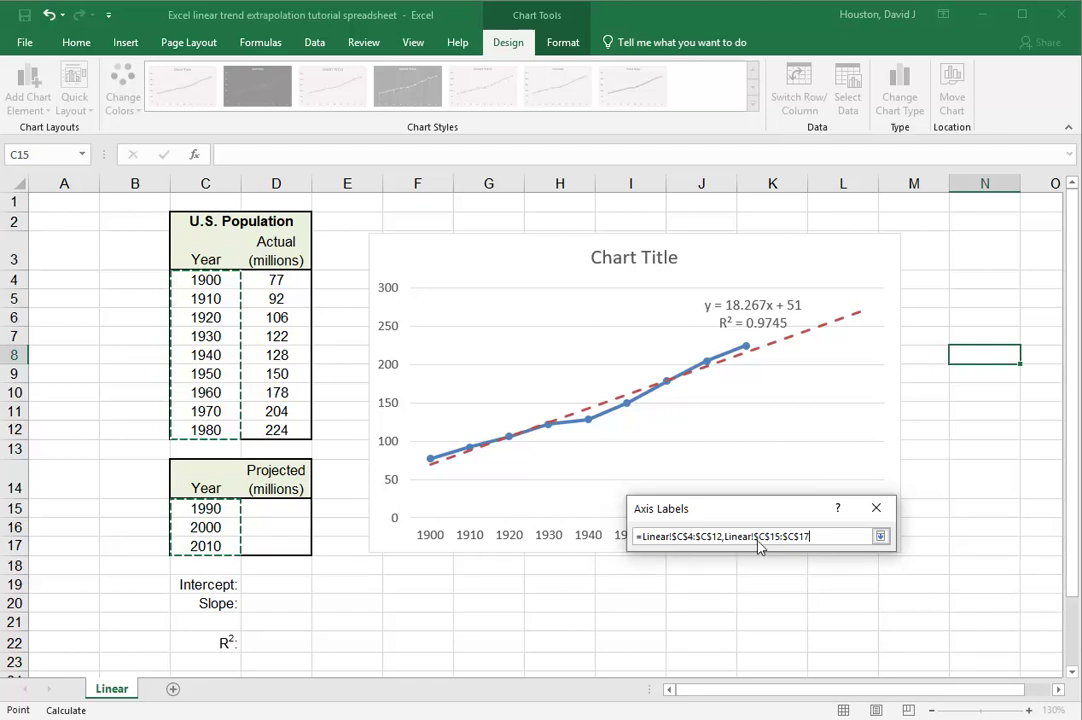
{"action": "left_click", "coordinate": [880, 536]}
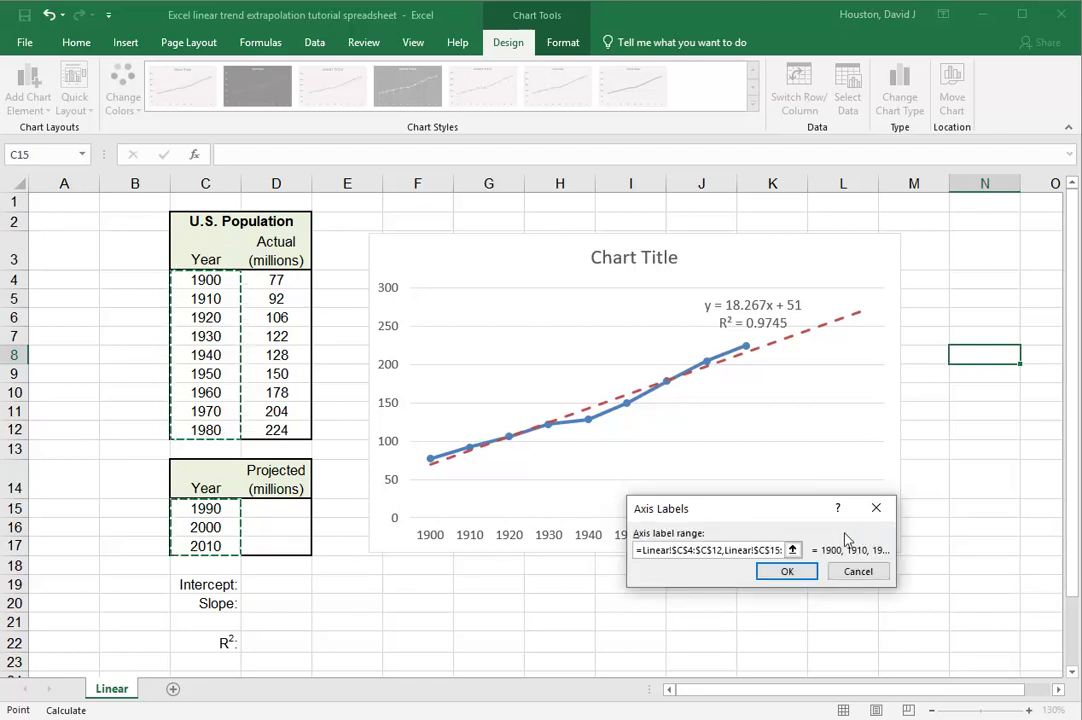
{"action": "left_click", "coordinate": [800, 573]}
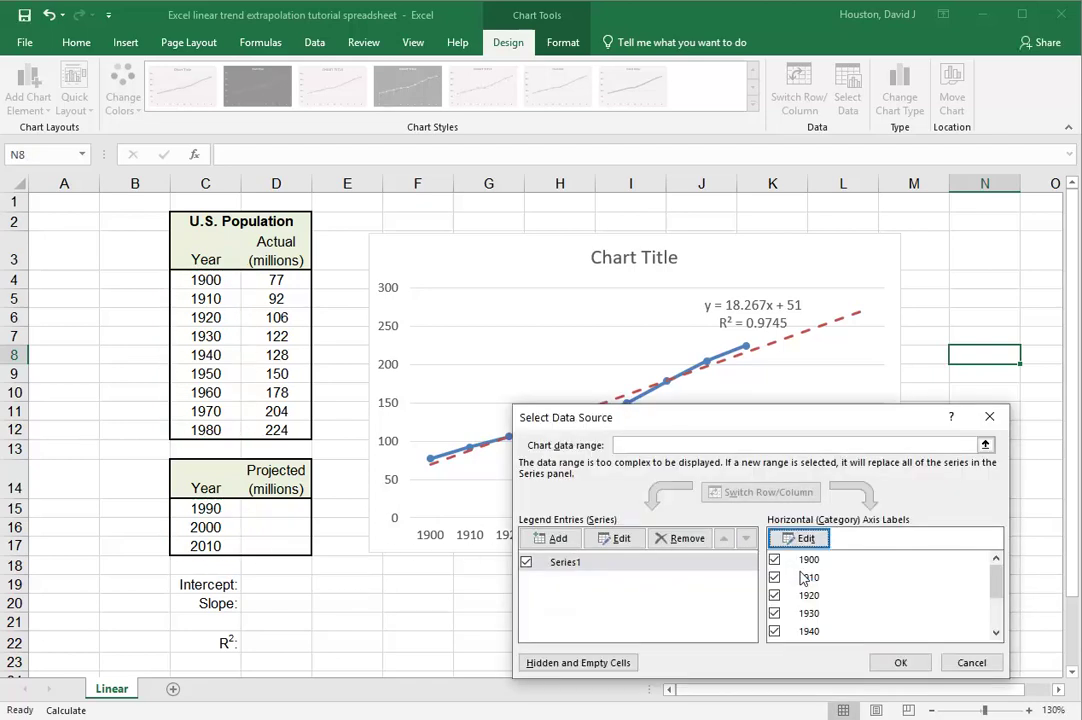
{"action": "left_click", "coordinate": [900, 663]}
{"action": "left_click", "coordinate": [786, 636]}
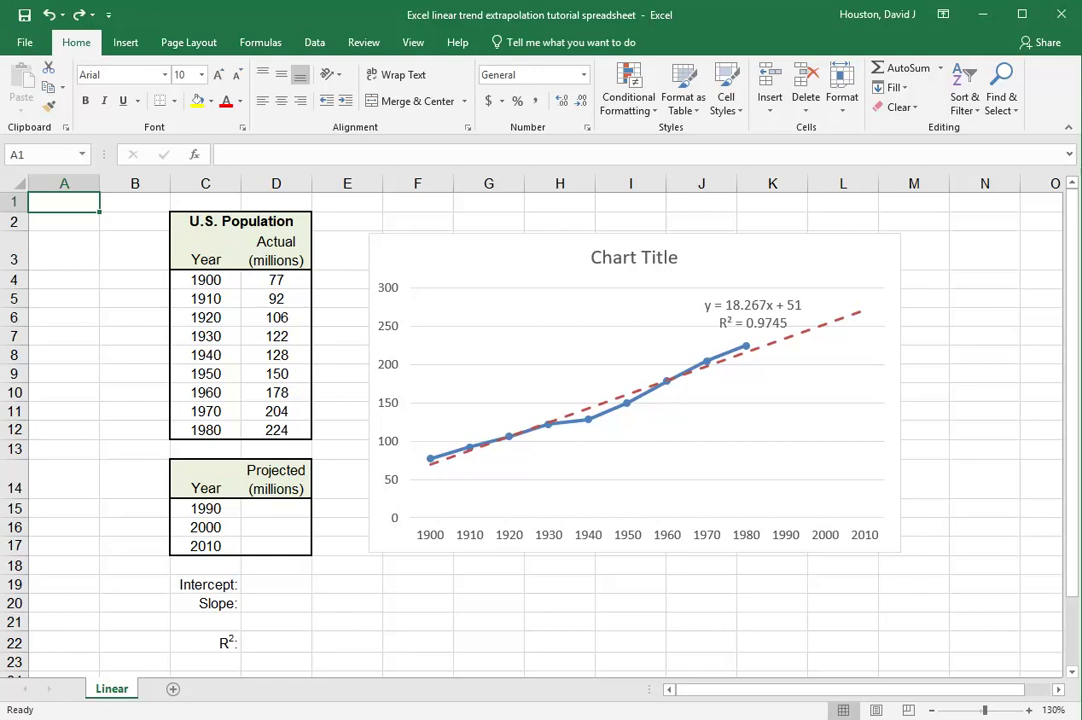
Step: Delete the trendline's equation and R-squared label from the chart
{"action": "left_click", "coordinate": [712, 301]}
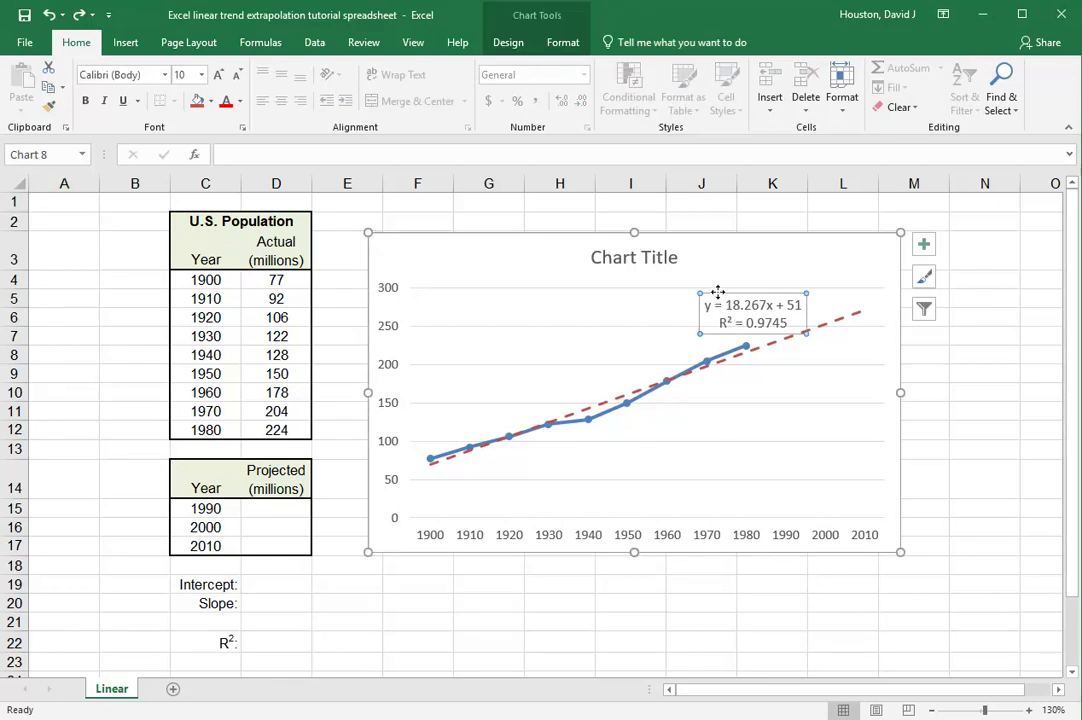
{"action": "key", "text": "Delete"}
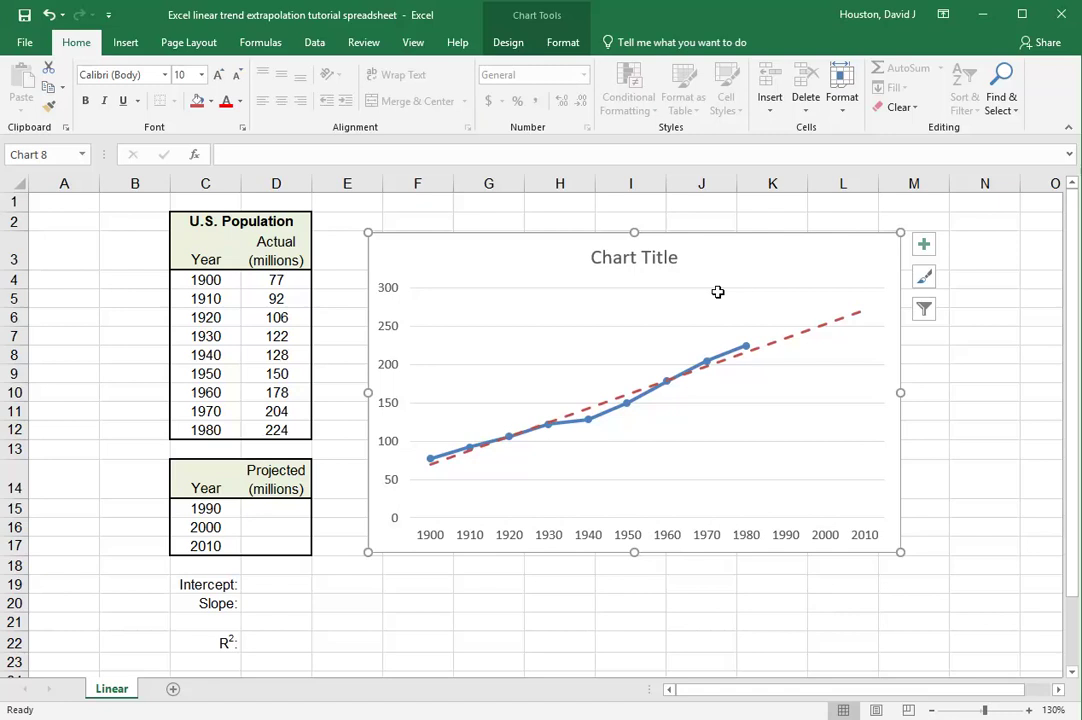
Step: Add an "Index" heading in B3 and fill B4:B12 with the series 1 to 9
{"action": "left_click", "coordinate": [144, 254]}
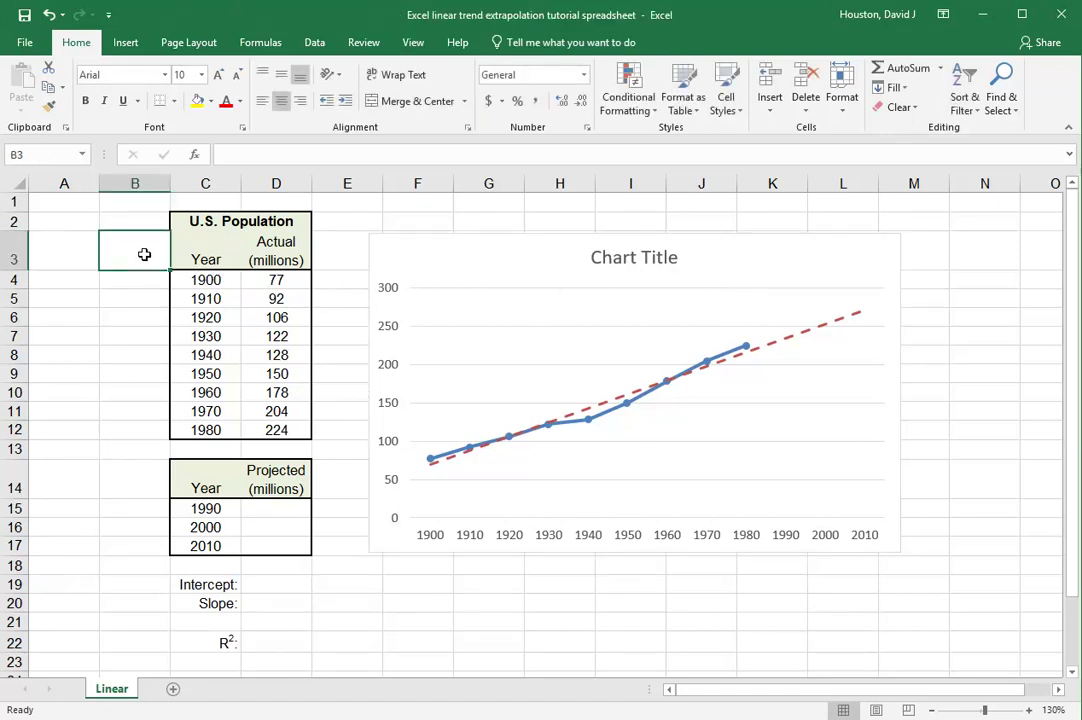
{"action": "type", "text": "Index"}
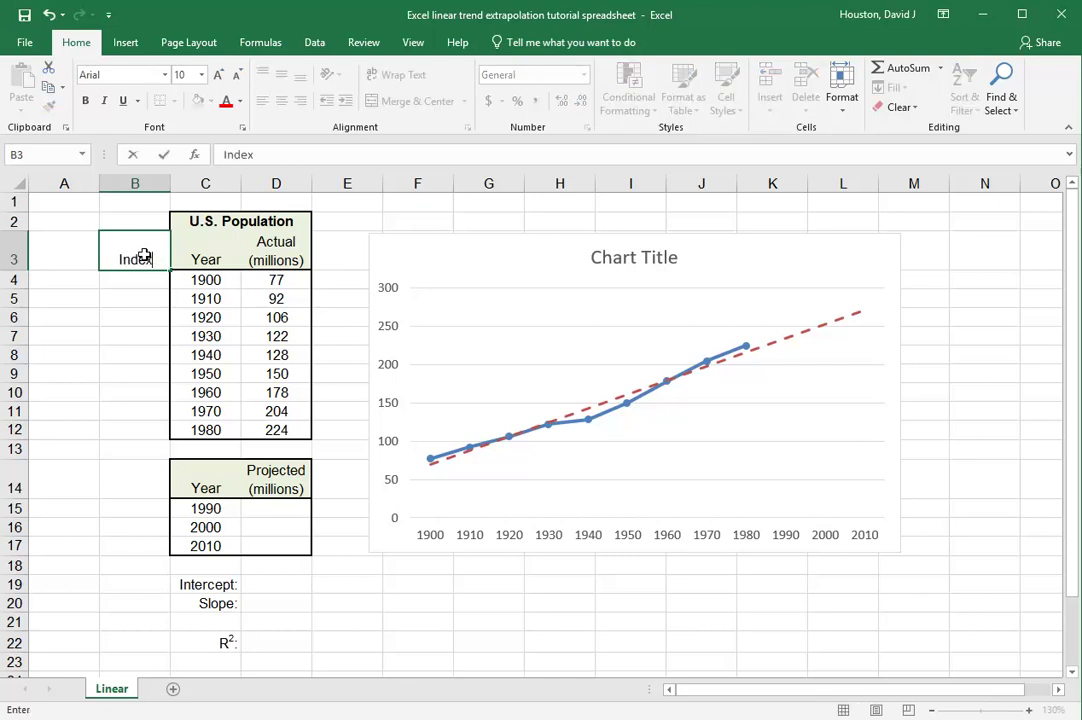
{"action": "key", "text": "Return"}
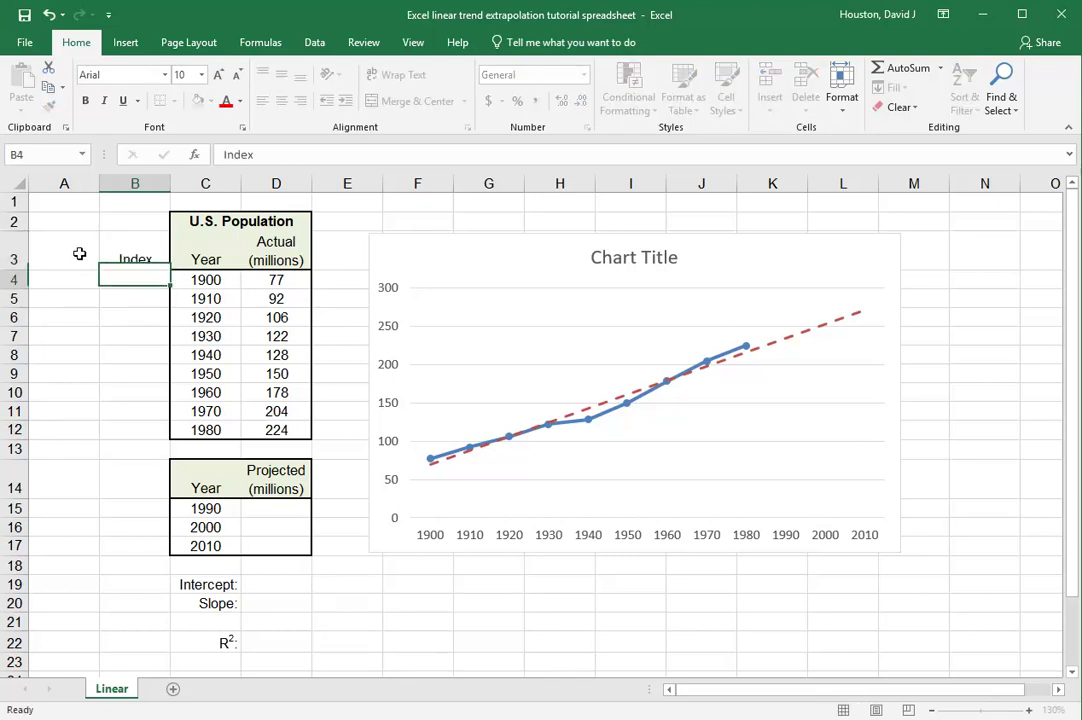
{"action": "type", "text": "1"}
{"action": "key", "text": "Return"}
{"action": "type", "text": "2"}
{"action": "key", "text": "Return"}
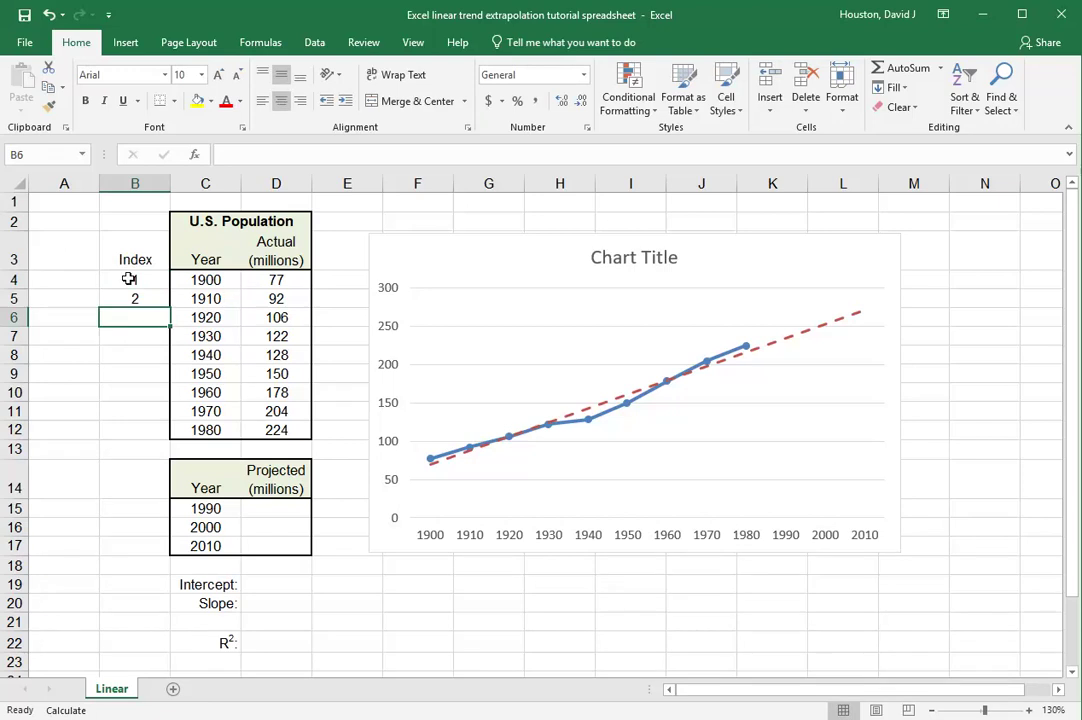
{"action": "left_click_drag", "start_coordinate": [128, 280], "coordinate": [153, 437]}
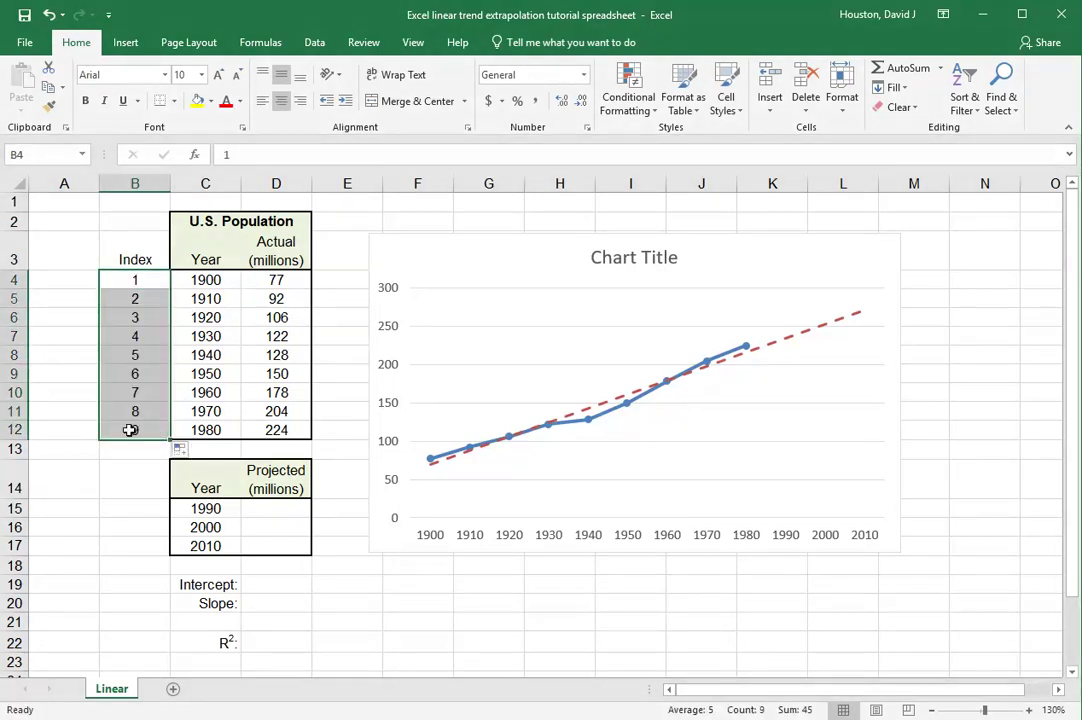
{"action": "left_click", "coordinate": [70, 336]}
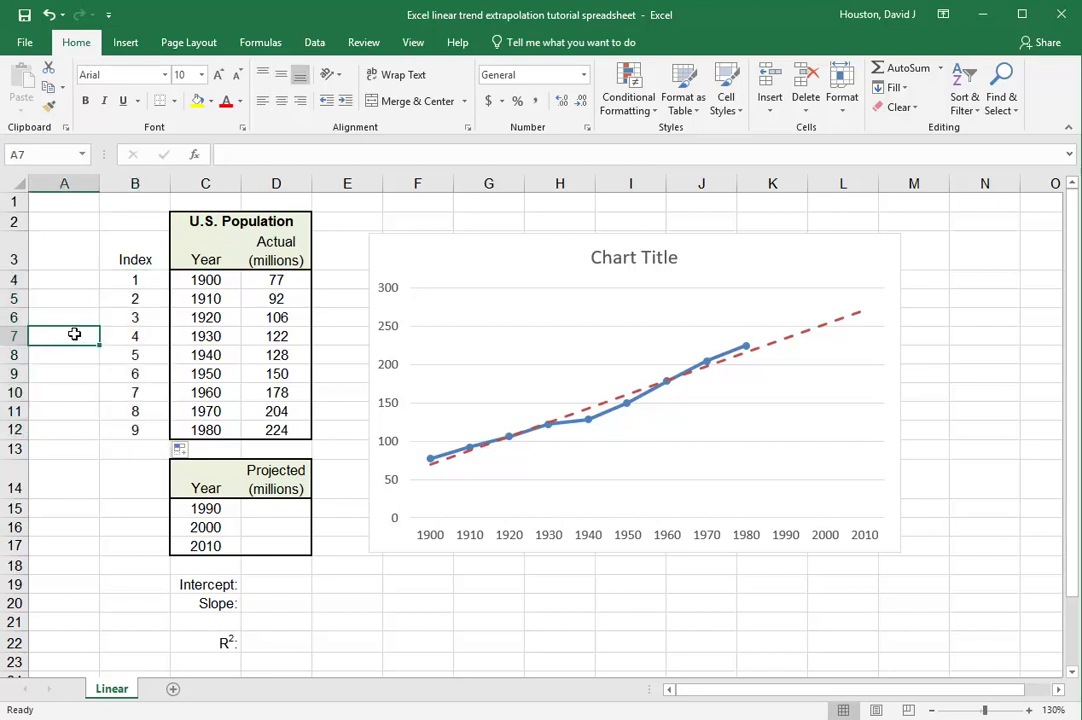
{"action": "left_click", "coordinate": [79, 281]}
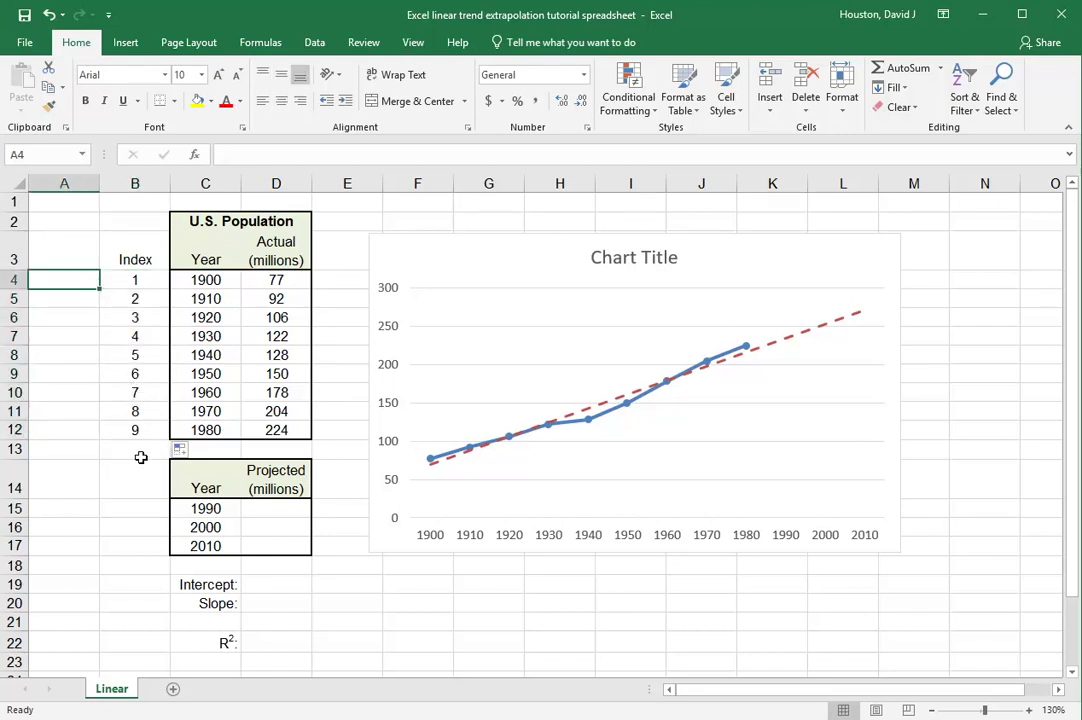
Step: Enter the index values 10, 11 and 12 in B15:B17 beside the projection years
{"action": "left_click", "coordinate": [142, 506]}
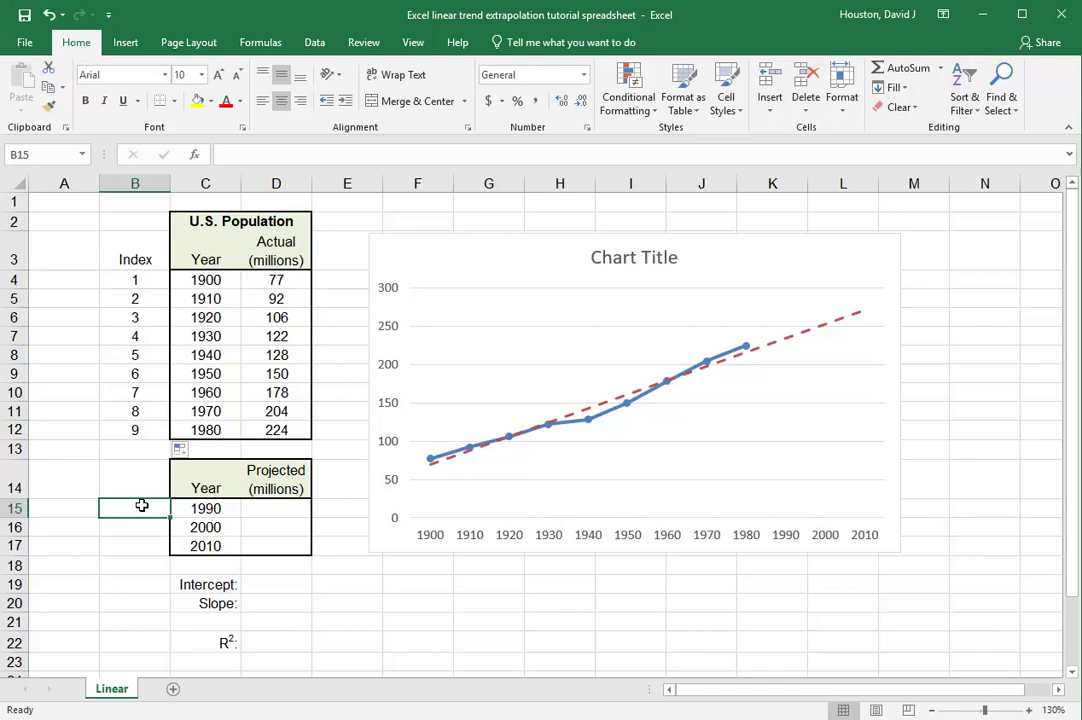
{"action": "type", "text": "10"}
{"action": "key", "text": "Return"}
{"action": "type", "text": "1"}
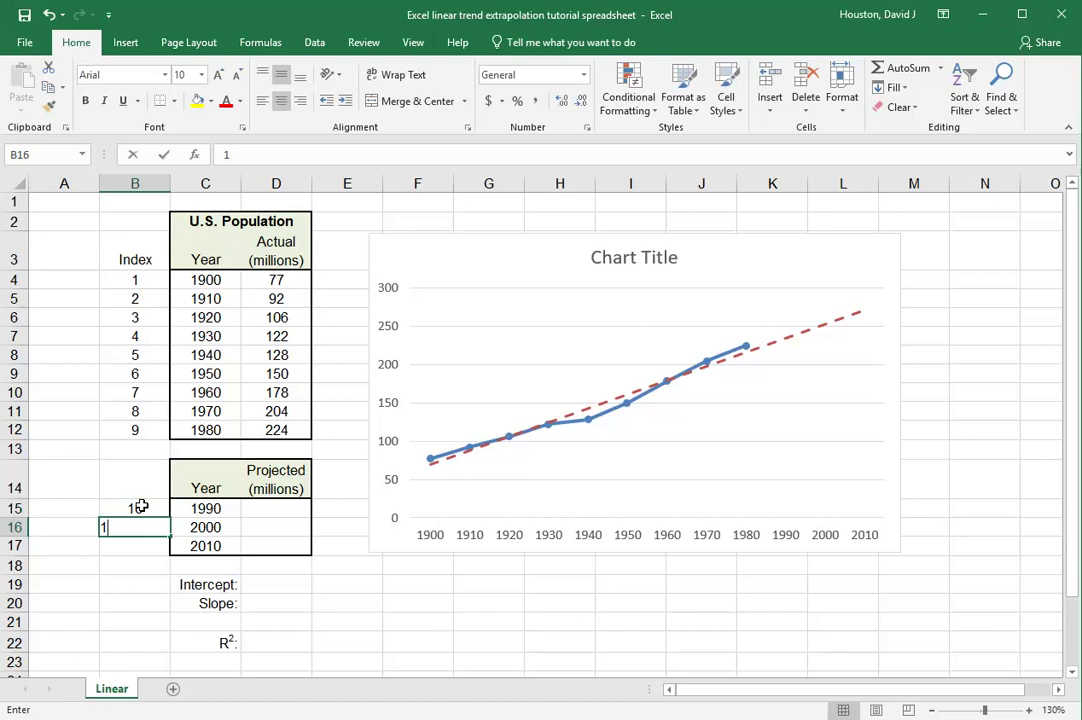
{"action": "type", "text": "1"}
{"action": "key", "text": "Return"}
{"action": "type", "text": "12"}
{"action": "key", "text": "Return"}
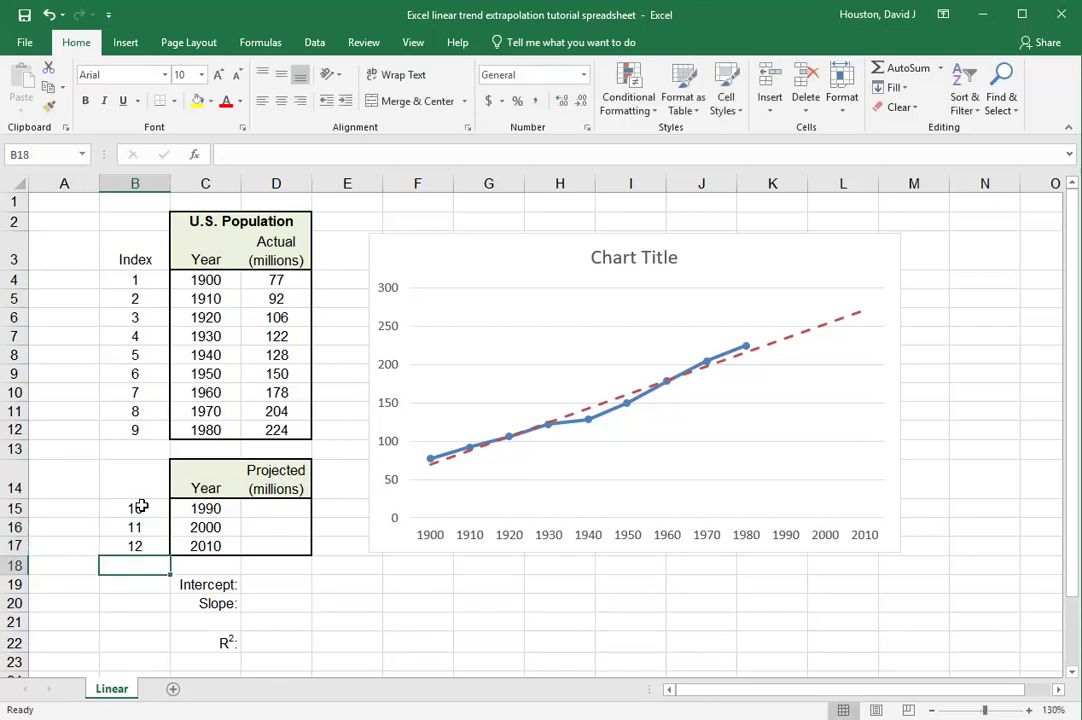
{"action": "left_click", "coordinate": [338, 615]}
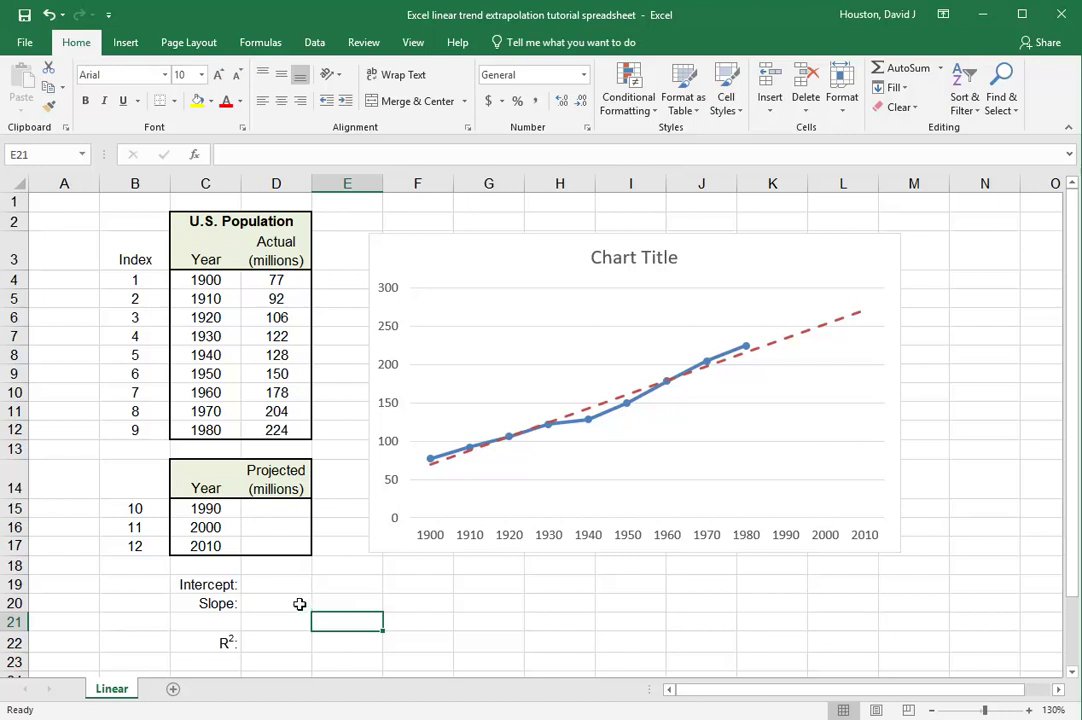
Step: Calculate the 1990 projection in D15 with TREND, using D4:D12 as known y's, B4:B12 as known x's and B15 as the new x
{"action": "left_click", "coordinate": [265, 506]}
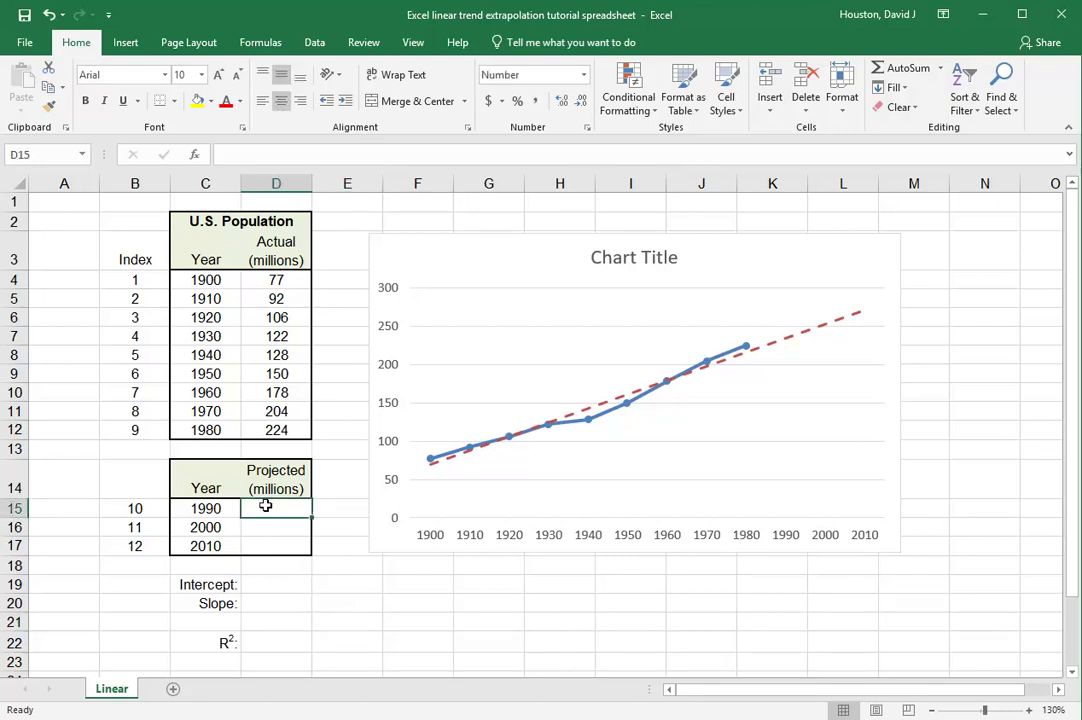
{"action": "type", "text": "=trend"}
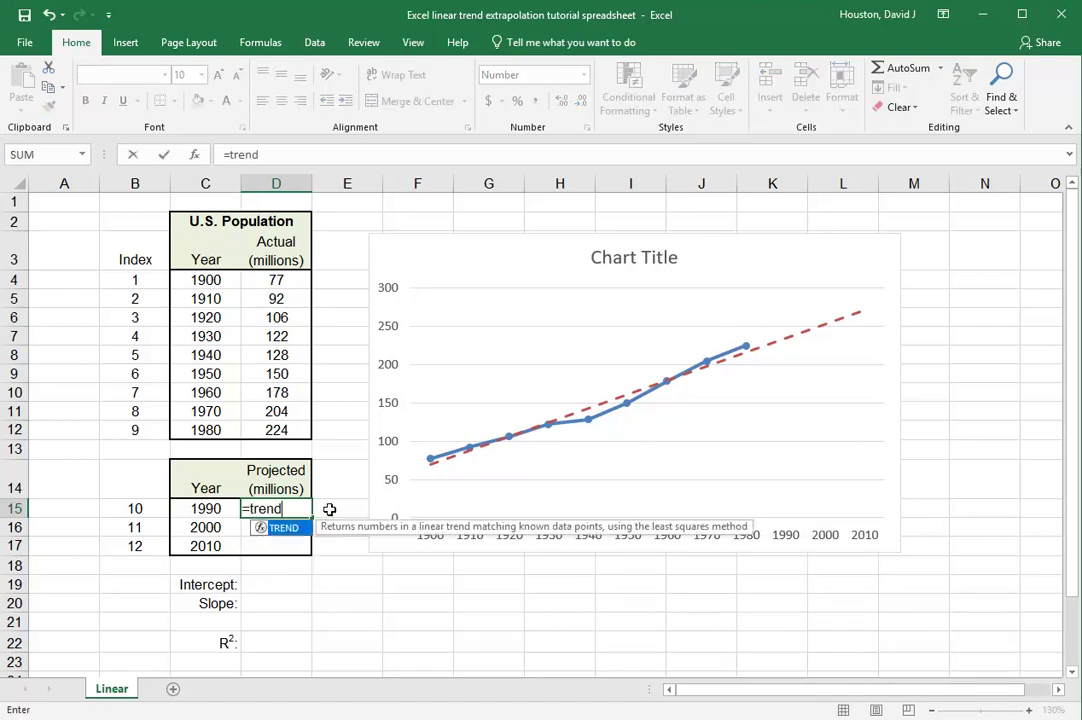
{"action": "type", "text": "("}
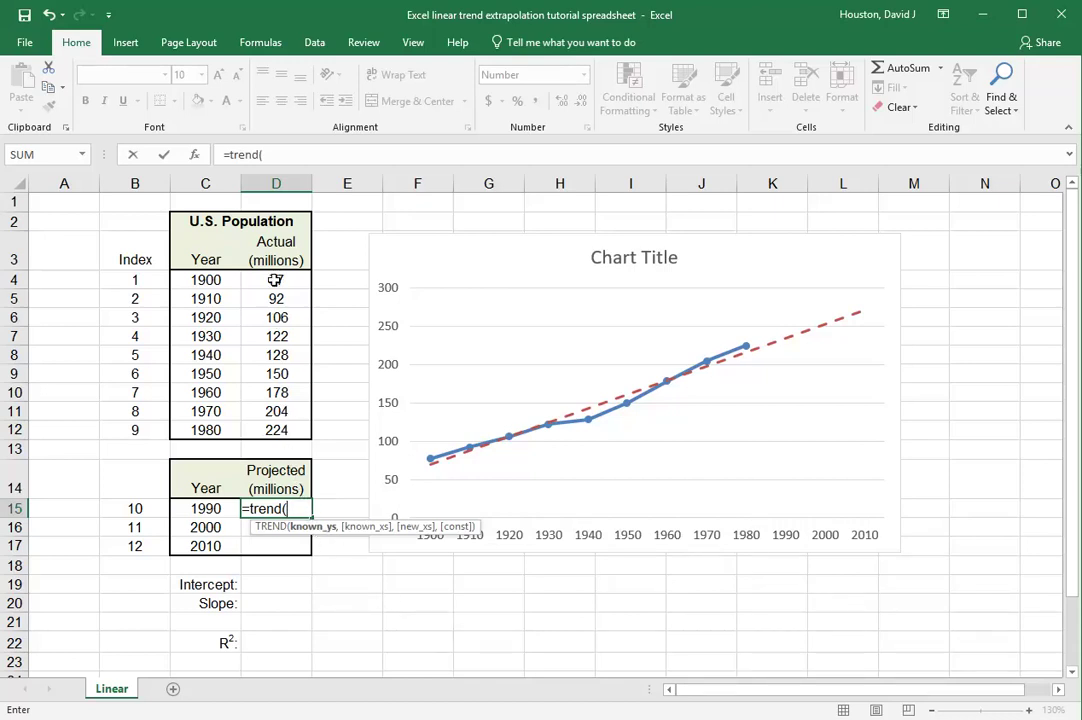
{"action": "left_click_drag", "start_coordinate": [277, 281], "coordinate": [272, 430]}
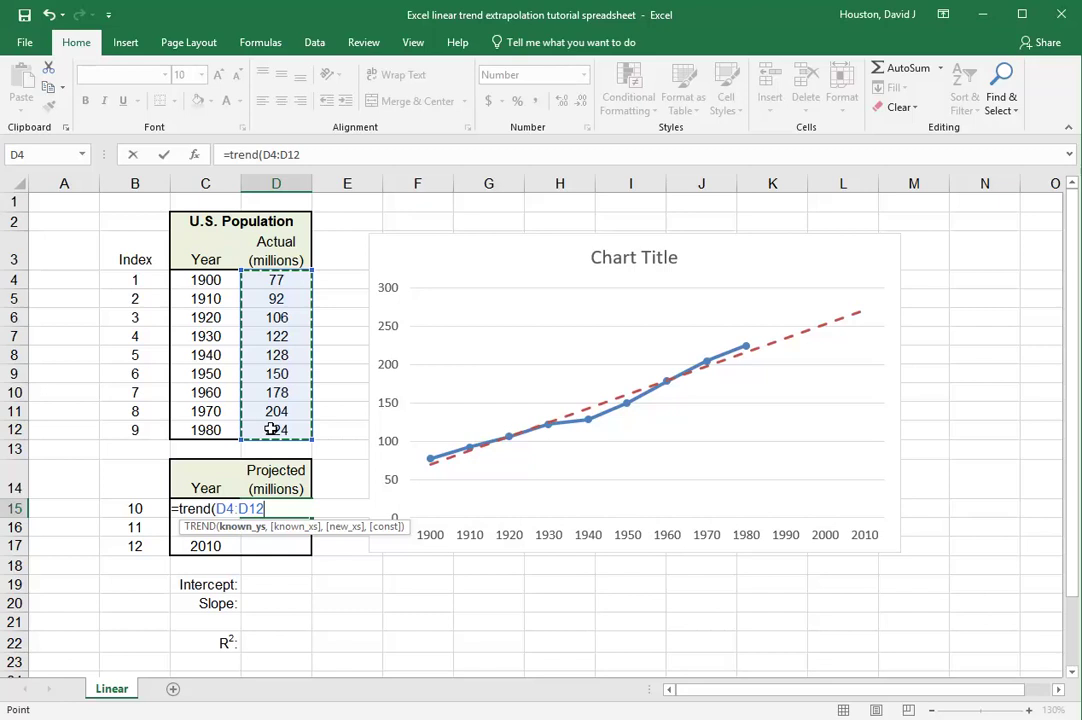
{"action": "type", "text": ","}
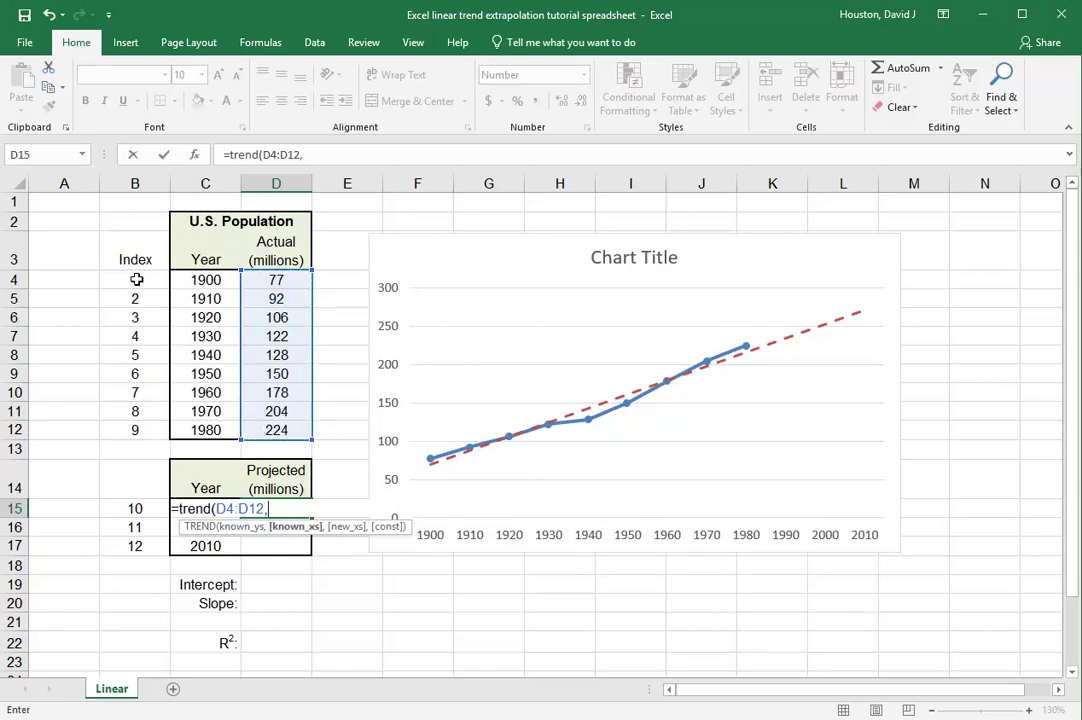
{"action": "left_click_drag", "start_coordinate": [136, 280], "coordinate": [131, 428]}
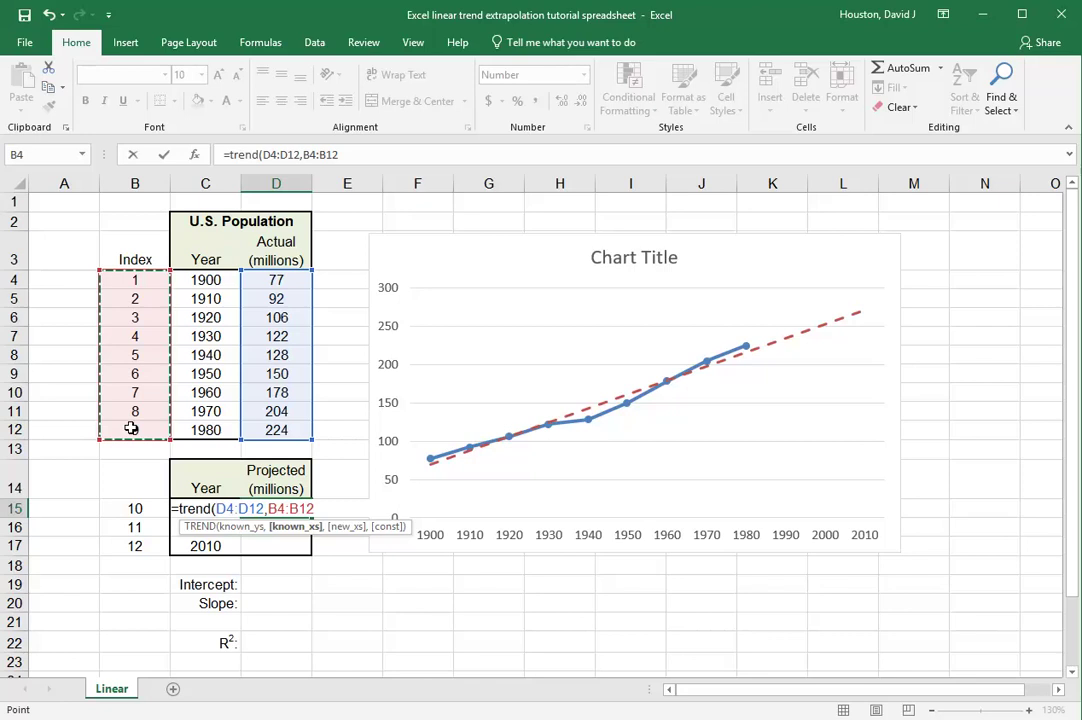
{"action": "type", "text": ","}
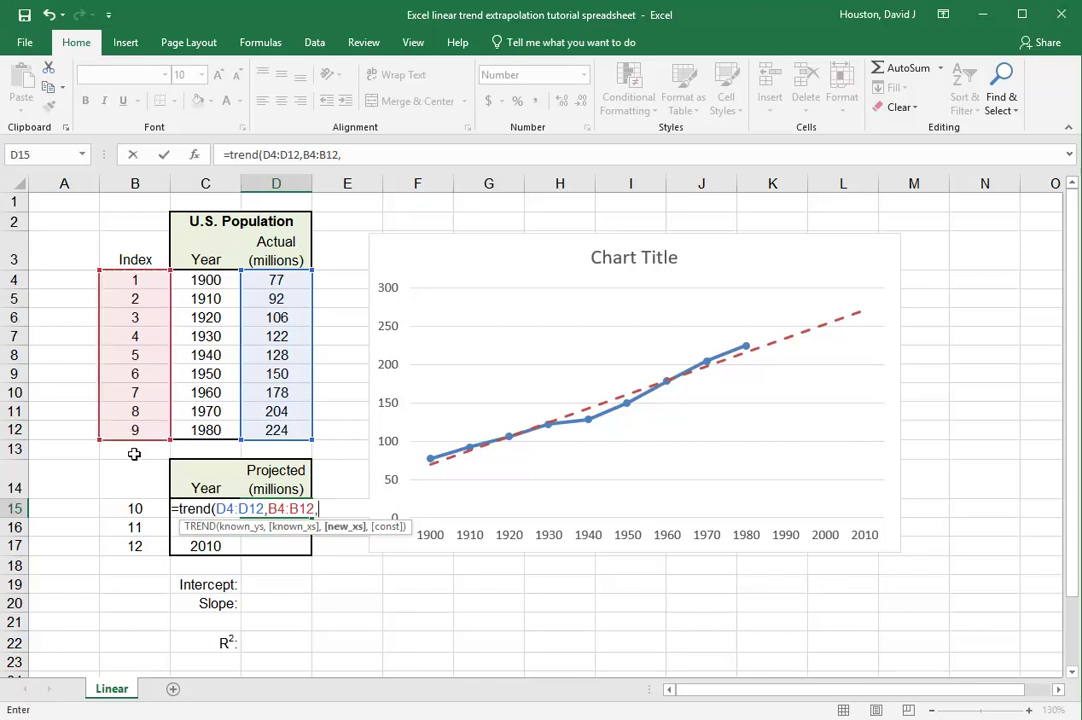
{"action": "left_click", "coordinate": [135, 508]}
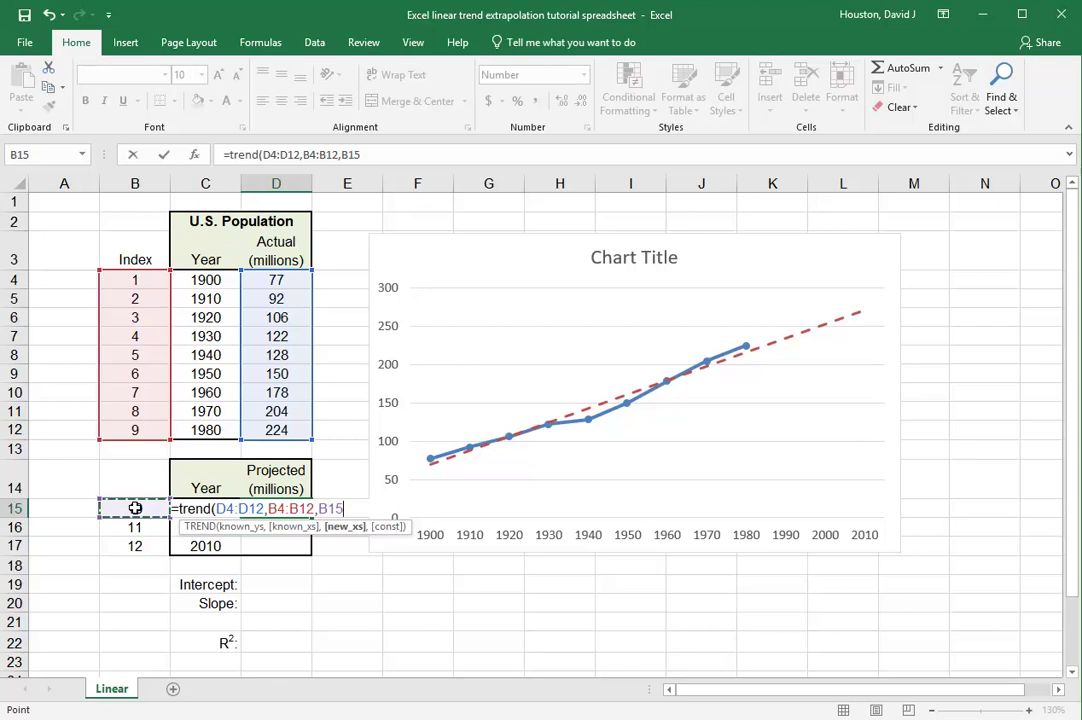
{"action": "type", "text": ")"}
{"action": "key", "text": "Return"}
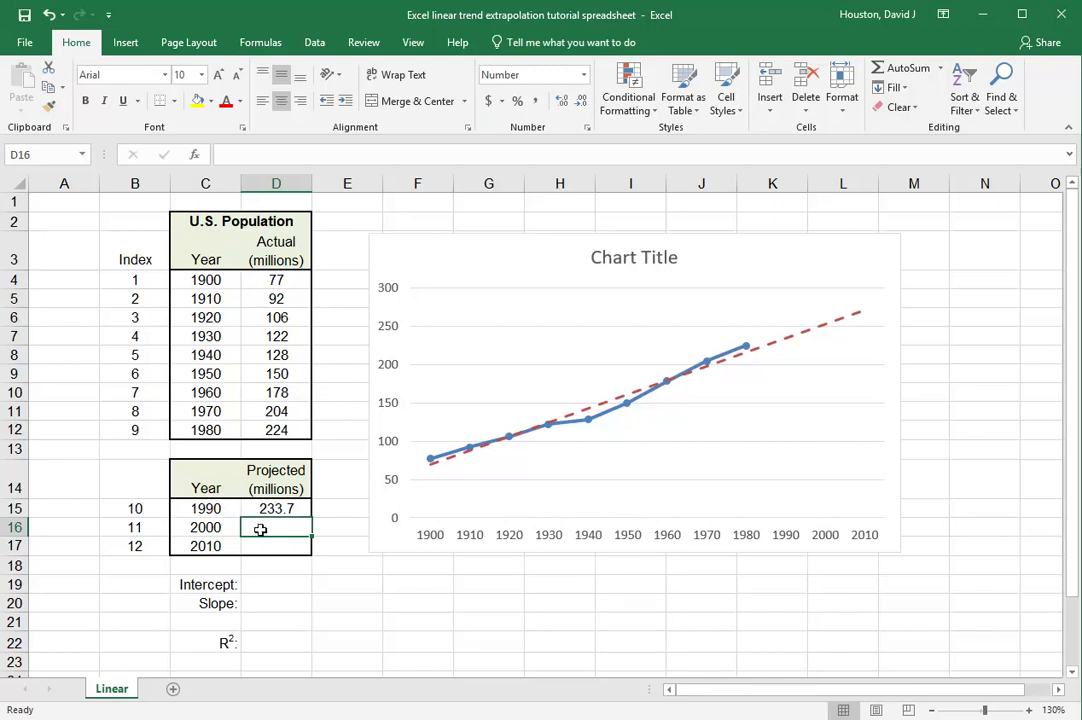
Step: Calculate the 2000 projection in D16 with TREND from D4:D12 and B4:B12, using B16 as the new x
{"action": "type", "text": "=tr"}
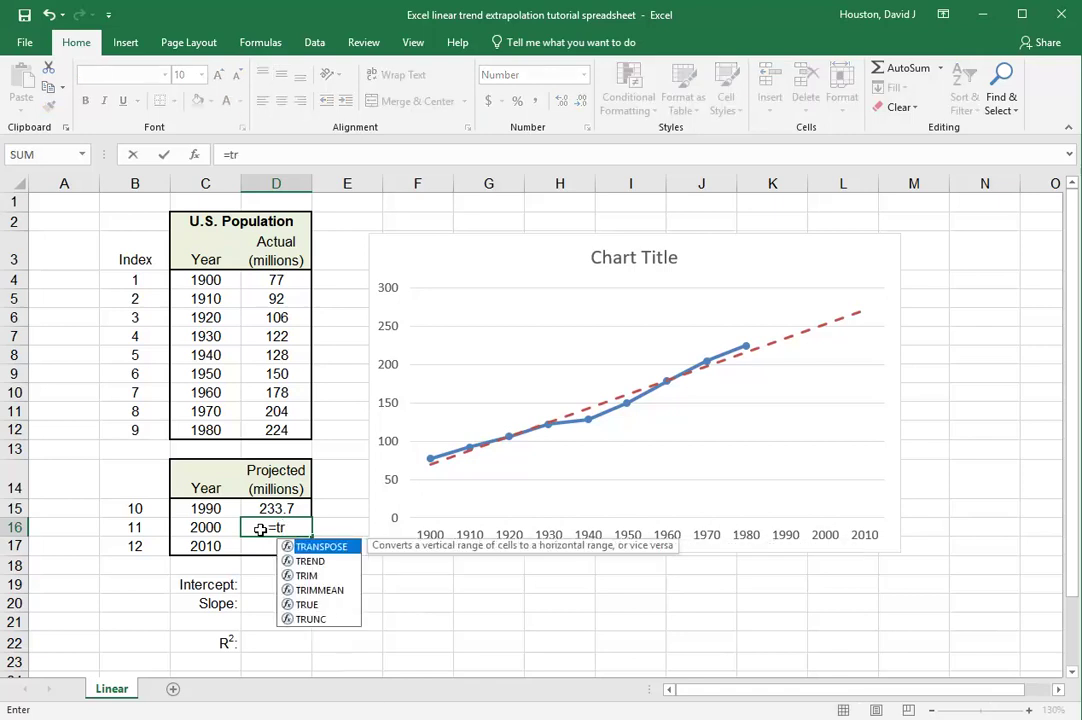
{"action": "type", "text": "end("}
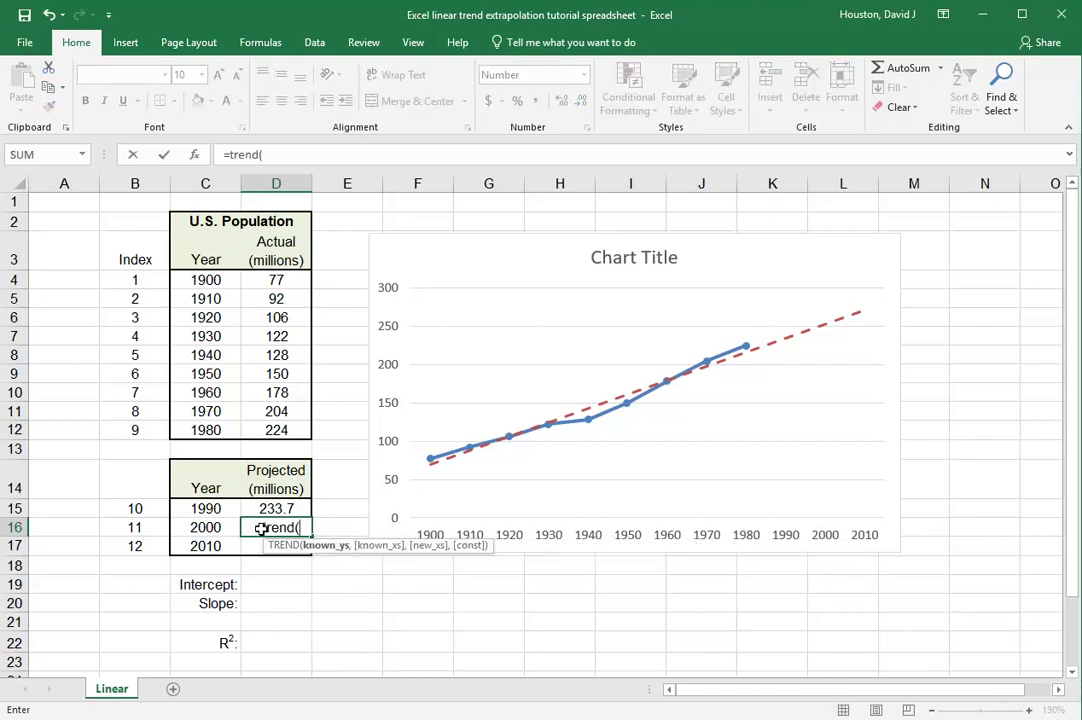
{"action": "left_click_drag", "start_coordinate": [279, 280], "coordinate": [268, 429]}
{"action": "type", "text": ","}
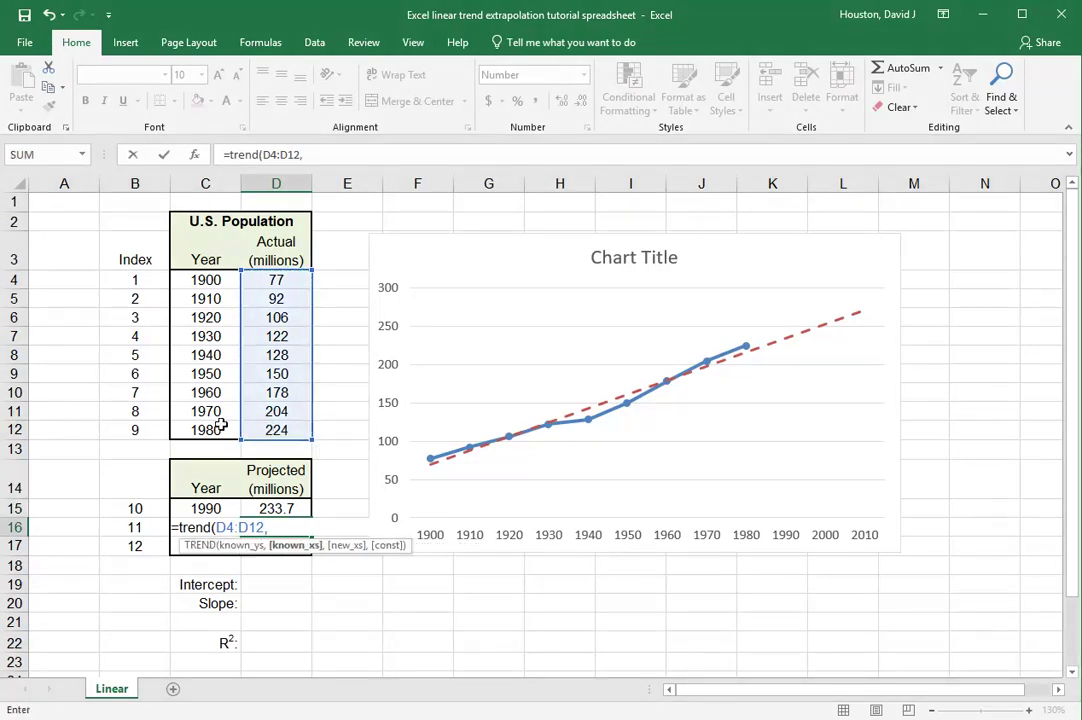
{"action": "left_click_drag", "start_coordinate": [116, 280], "coordinate": [119, 428]}
{"action": "type", "text": ","}
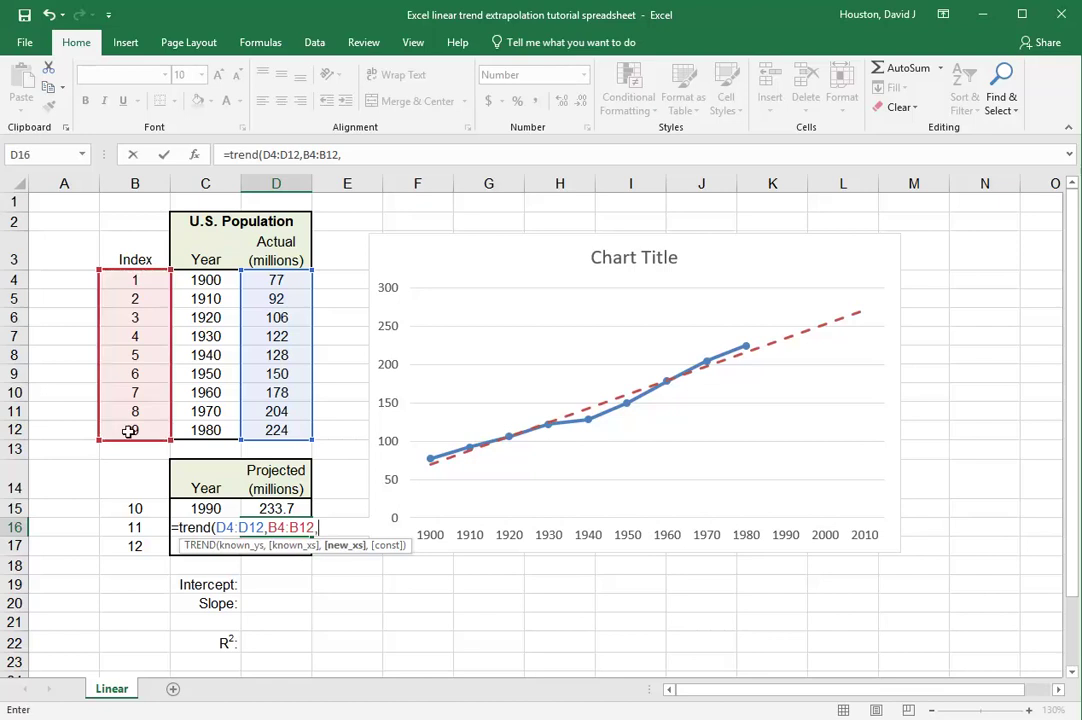
{"action": "left_click", "coordinate": [136, 528]}
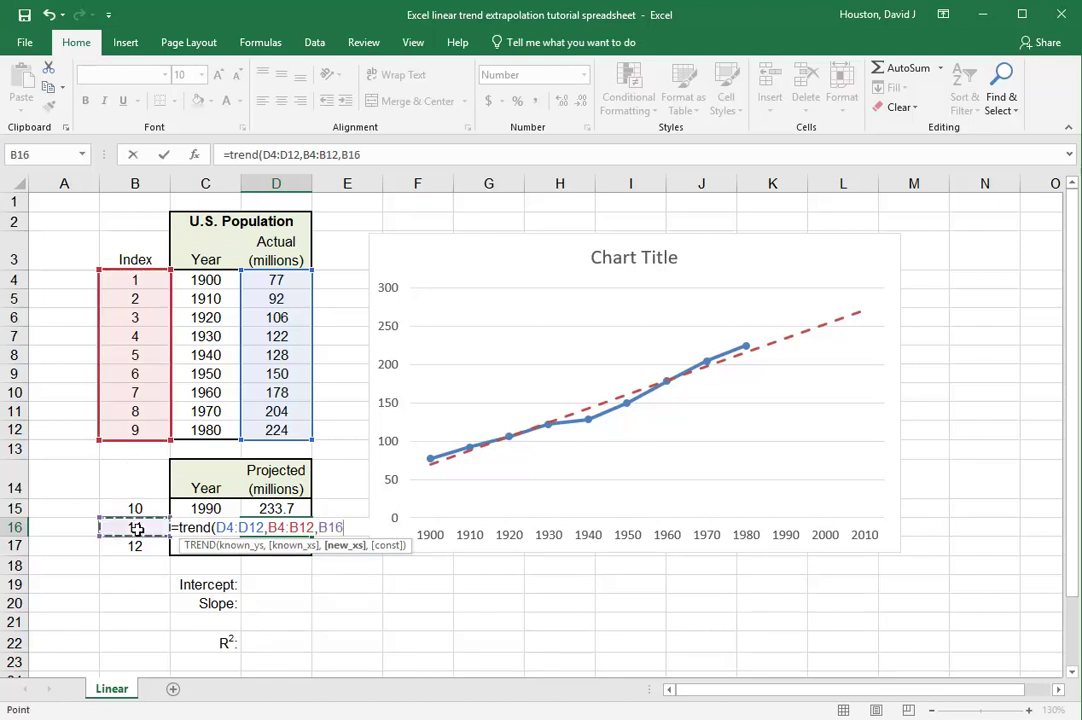
{"action": "key", "text": "Return"}
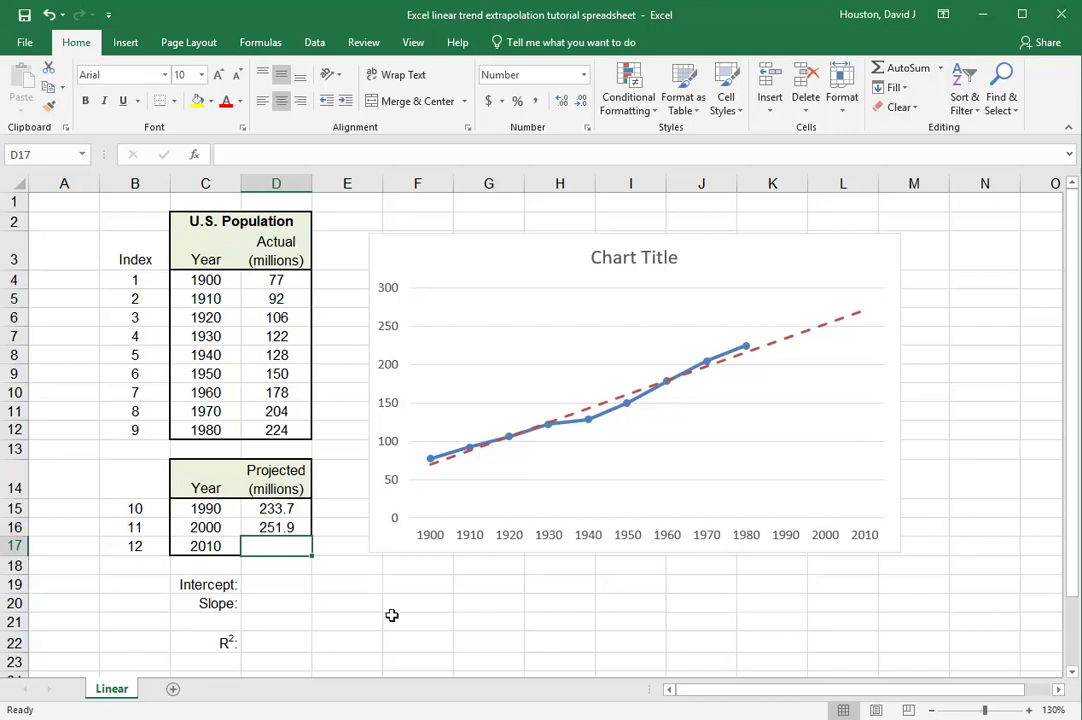
Step: Calculate the 2010 projection in D17 with TREND from D4:D12 and B4:B12, using B17 as the new x
{"action": "type", "text": "="}
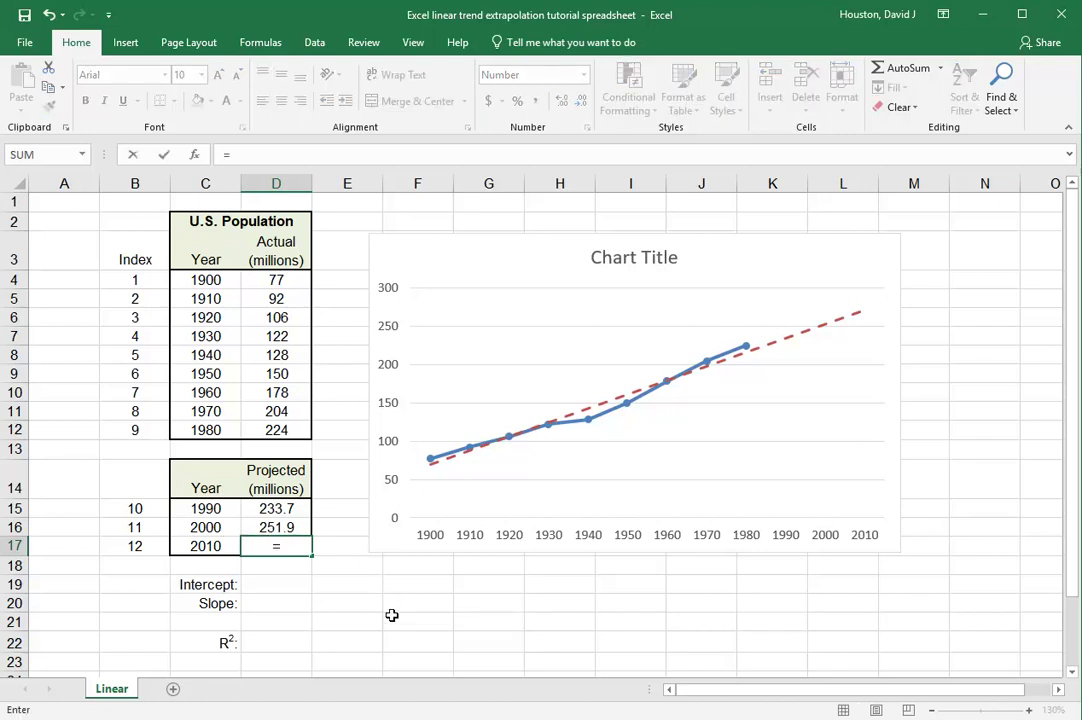
{"action": "type", "text": "trend"}
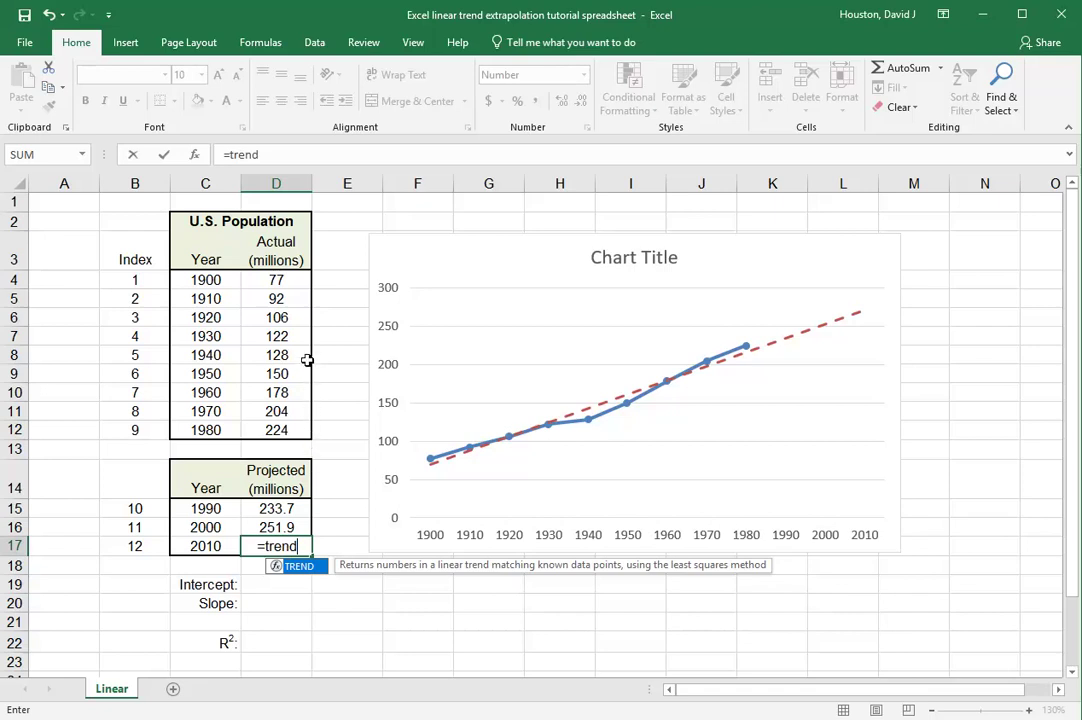
{"action": "type", "text": "("}
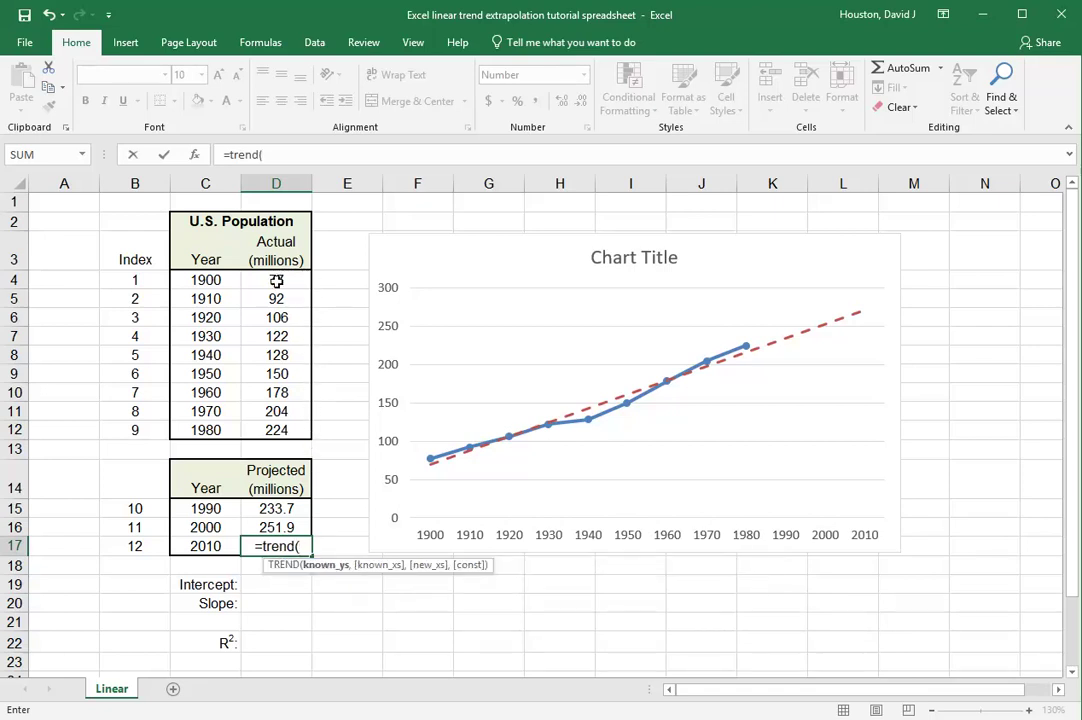
{"action": "left_click", "coordinate": [279, 281]}
{"action": "left_click_drag", "start_coordinate": [279, 312], "coordinate": [276, 431]}
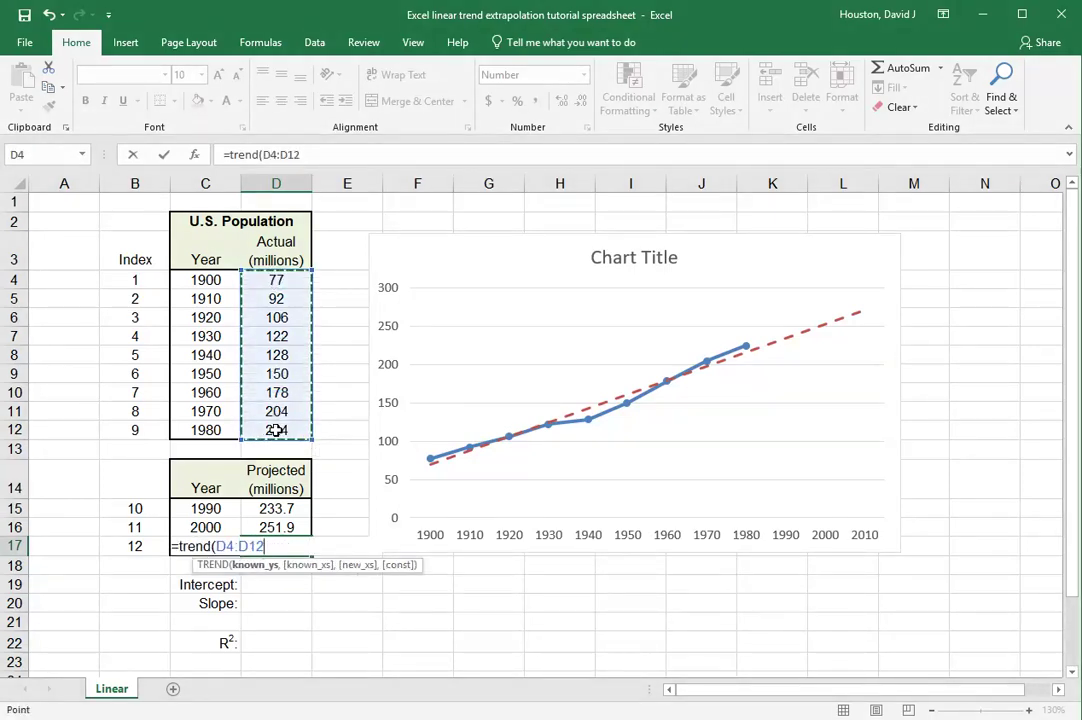
{"action": "type", "text": ","}
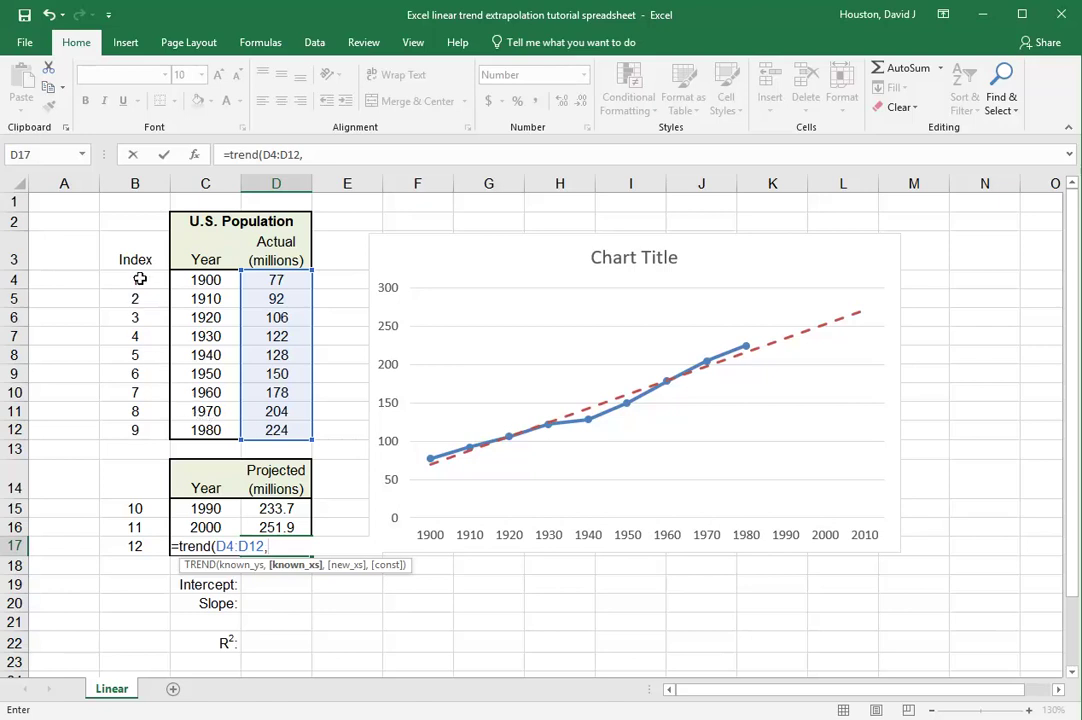
{"action": "left_click_drag", "start_coordinate": [138, 278], "coordinate": [141, 423]}
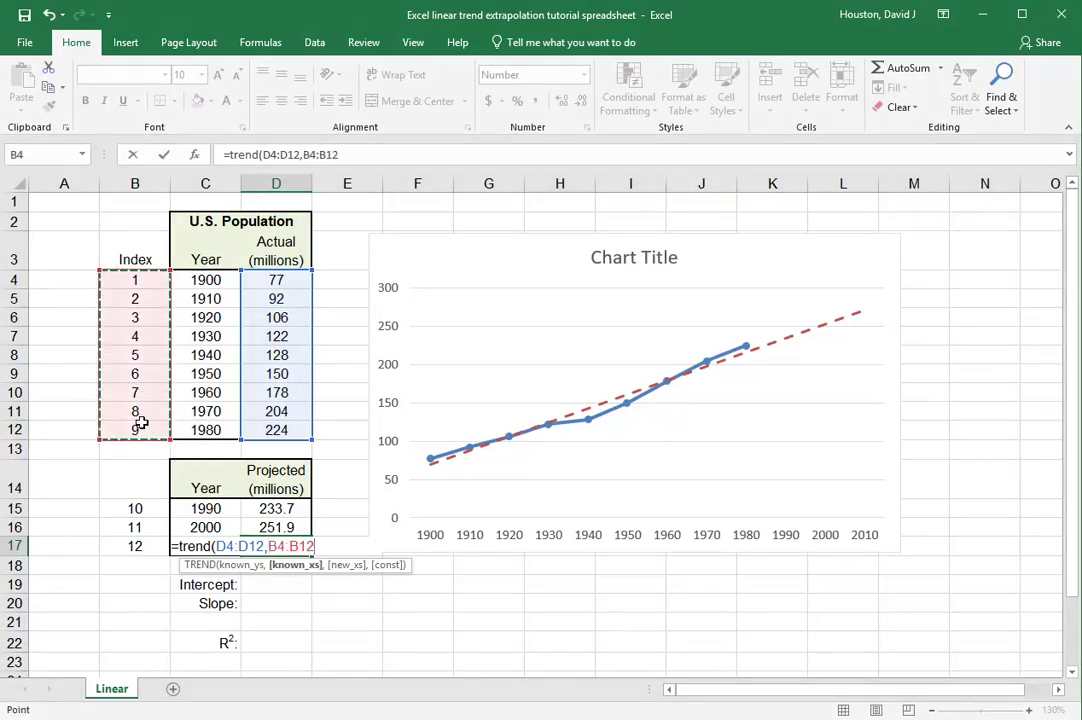
{"action": "type", "text": ","}
{"action": "left_click", "coordinate": [127, 547]}
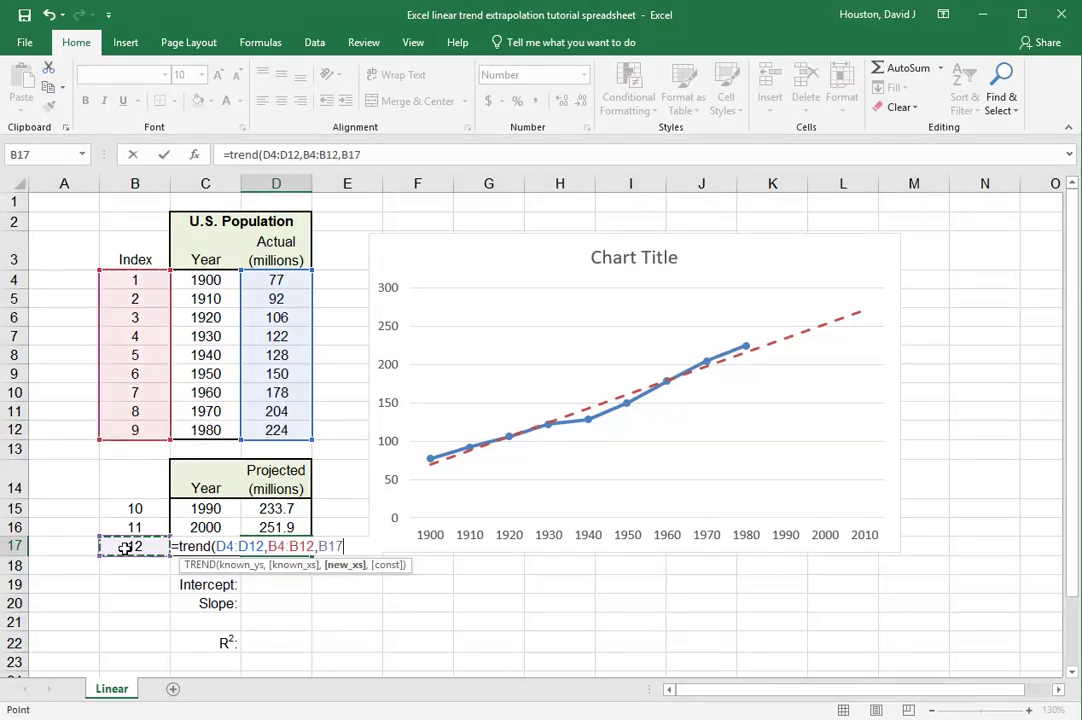
{"action": "type", "text": ")"}
{"action": "key", "text": "Return"}
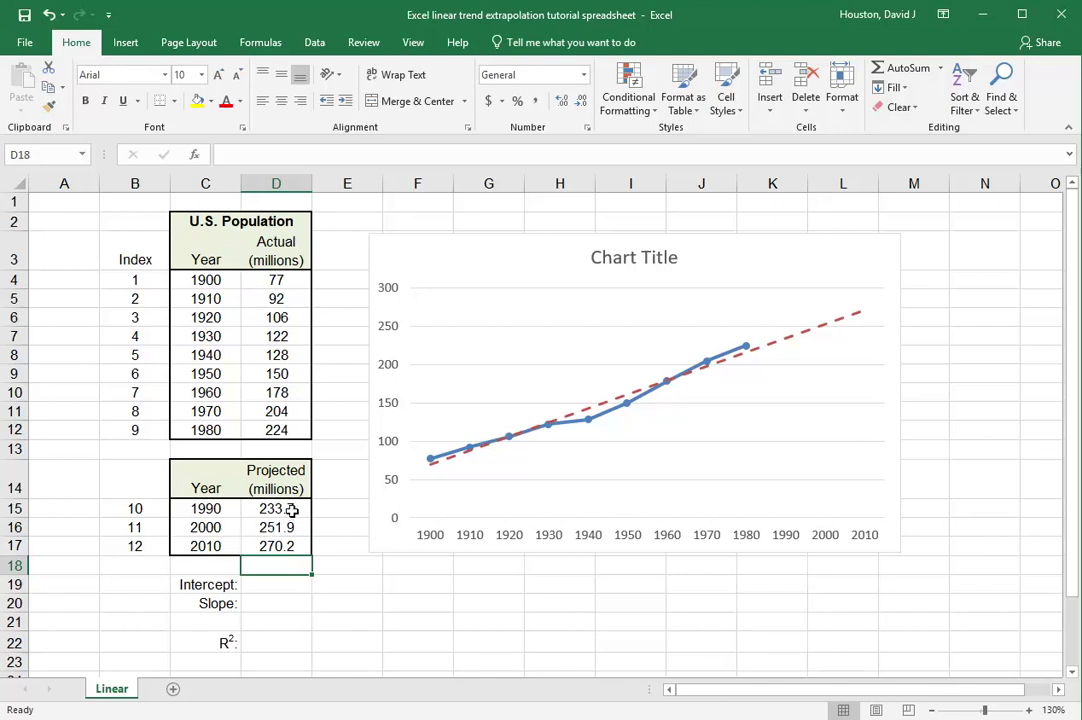
Step: Clear the three individual TREND formulas from D15:D17
{"action": "left_click_drag", "start_coordinate": [293, 508], "coordinate": [290, 546]}
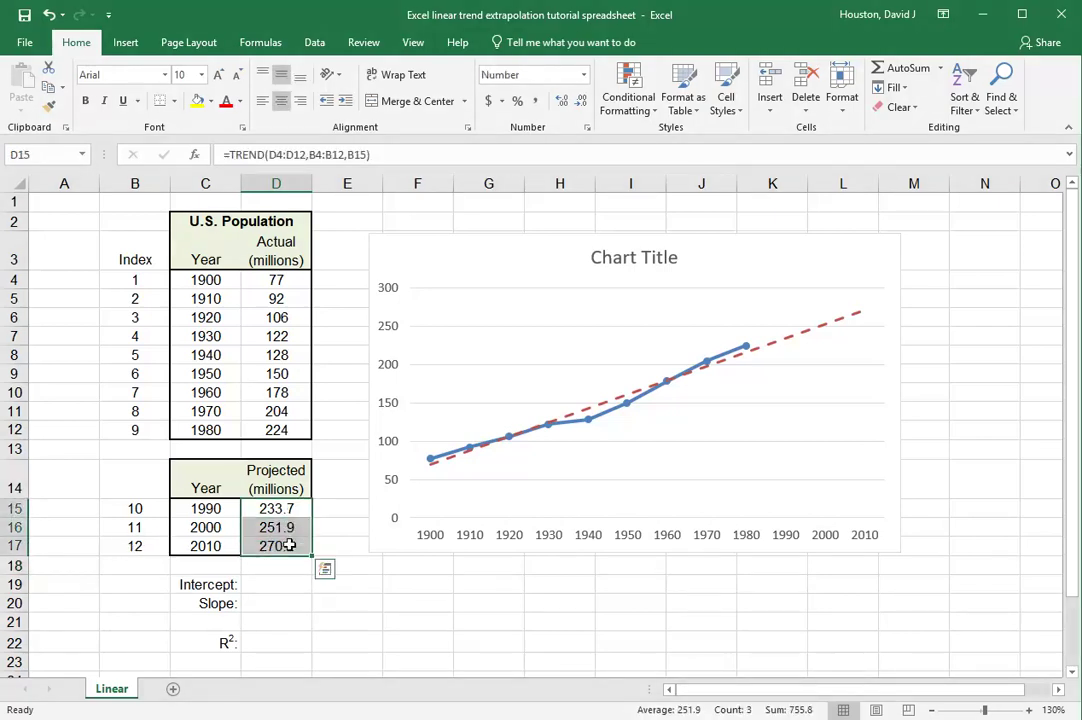
{"action": "key", "text": "Delete"}
{"action": "left_click", "coordinate": [354, 584]}
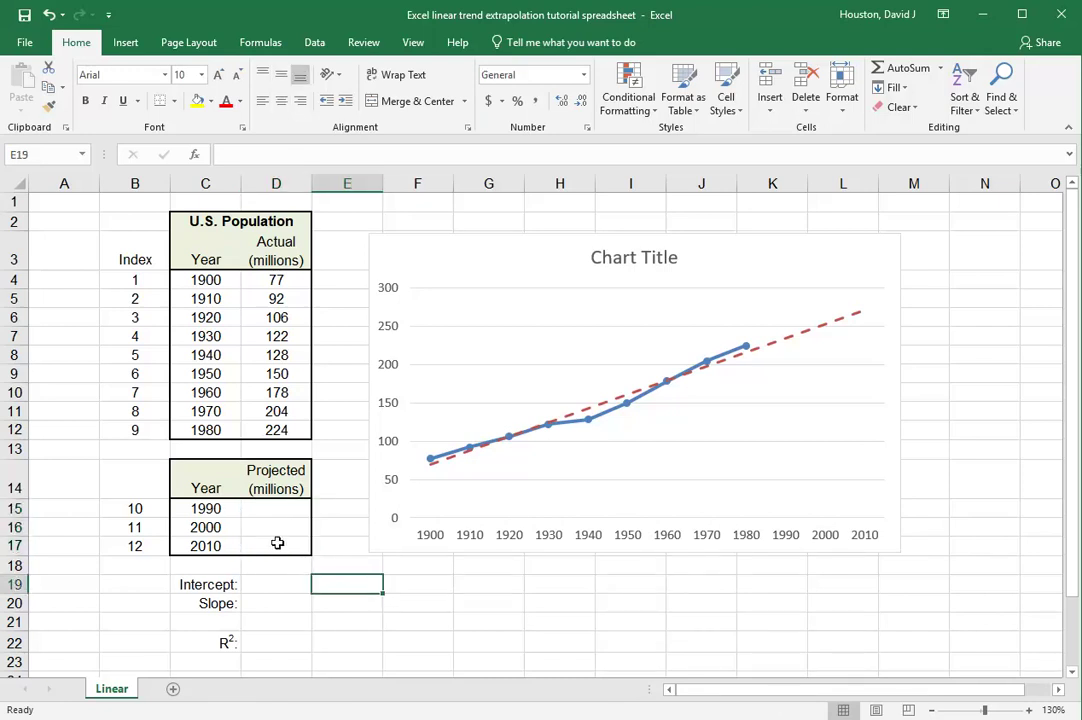
Step: Fill D15:D17 with the single array formula =TREND(D4:D12,B4:B12,B15:B17) to project all three years
{"action": "left_click", "coordinate": [271, 504]}
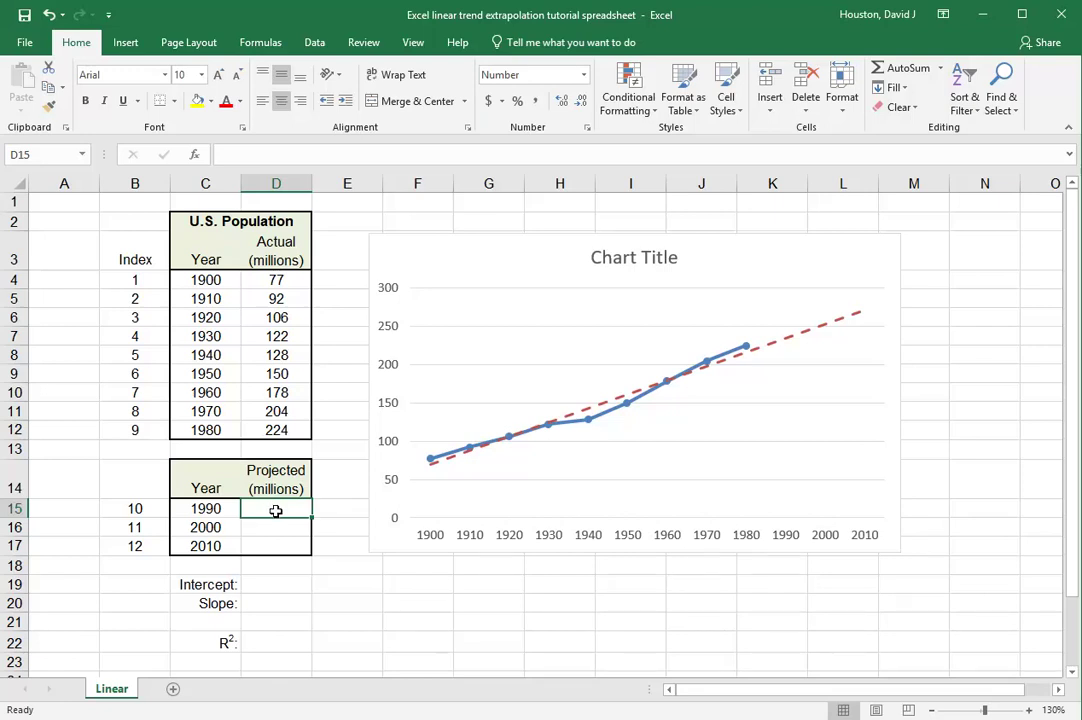
{"action": "left_click_drag", "start_coordinate": [275, 517], "coordinate": [274, 549]}
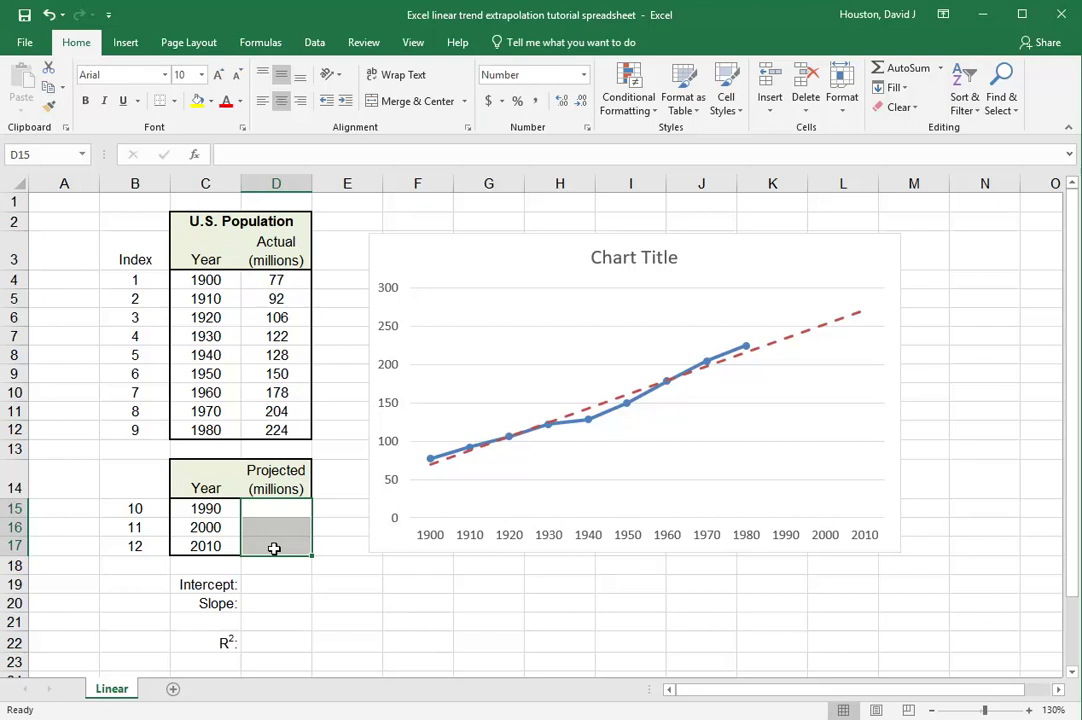
{"action": "type", "text": "="}
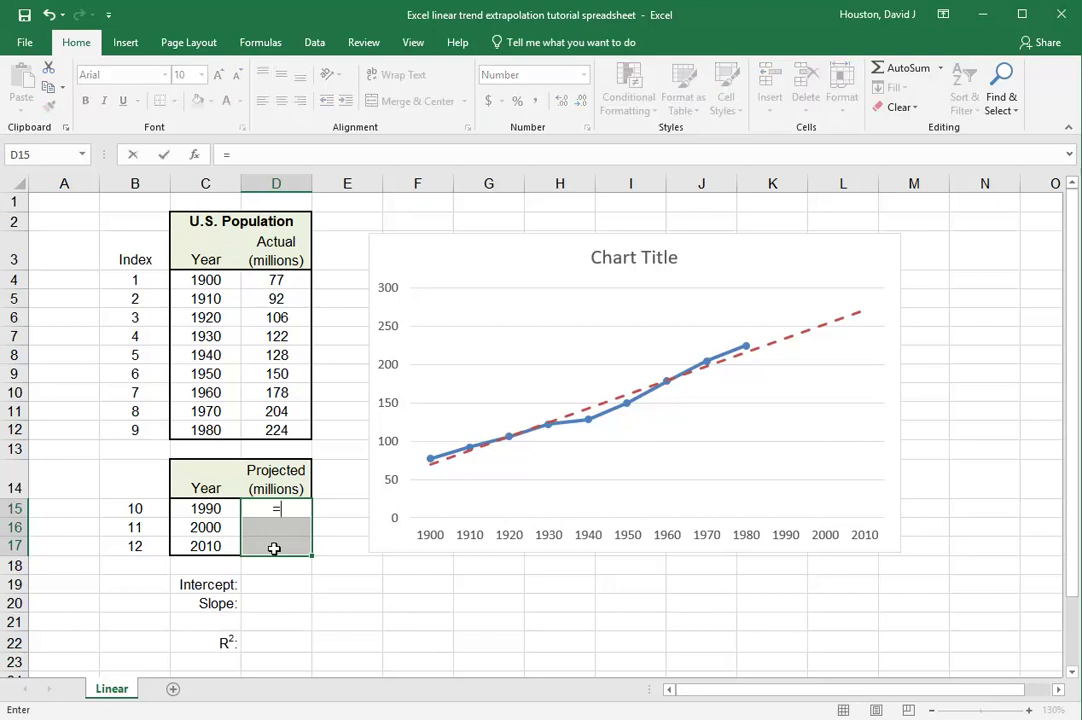
{"action": "type", "text": "tren"}
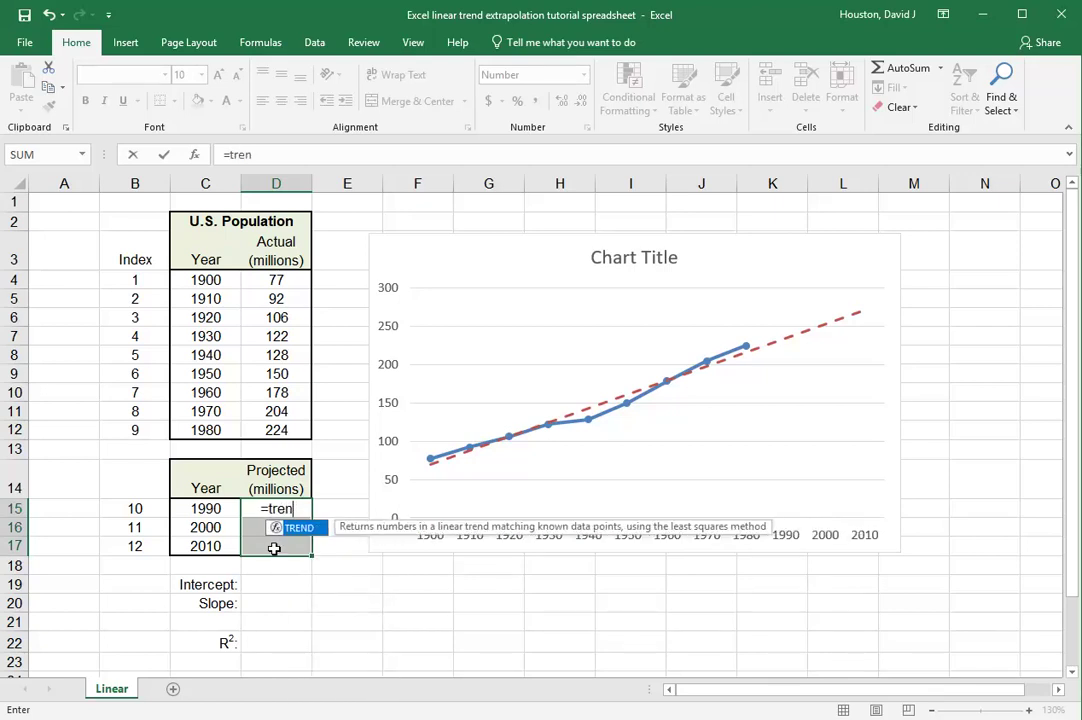
{"action": "type", "text": "d("}
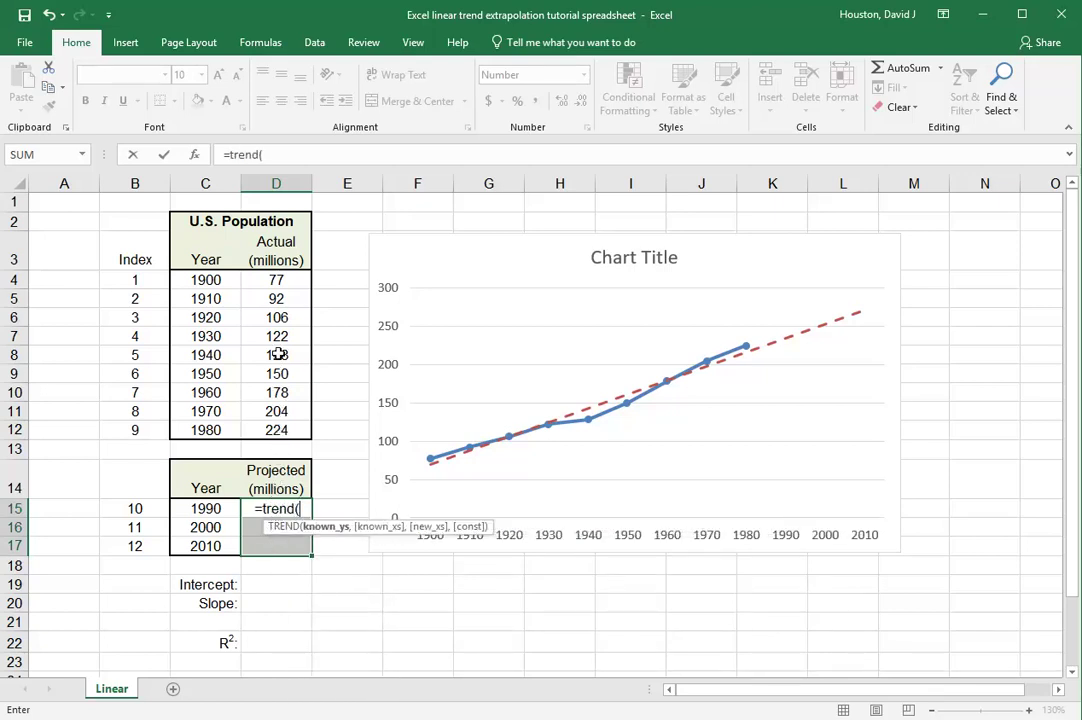
{"action": "left_click_drag", "start_coordinate": [276, 282], "coordinate": [277, 432]}
{"action": "type", "text": ","}
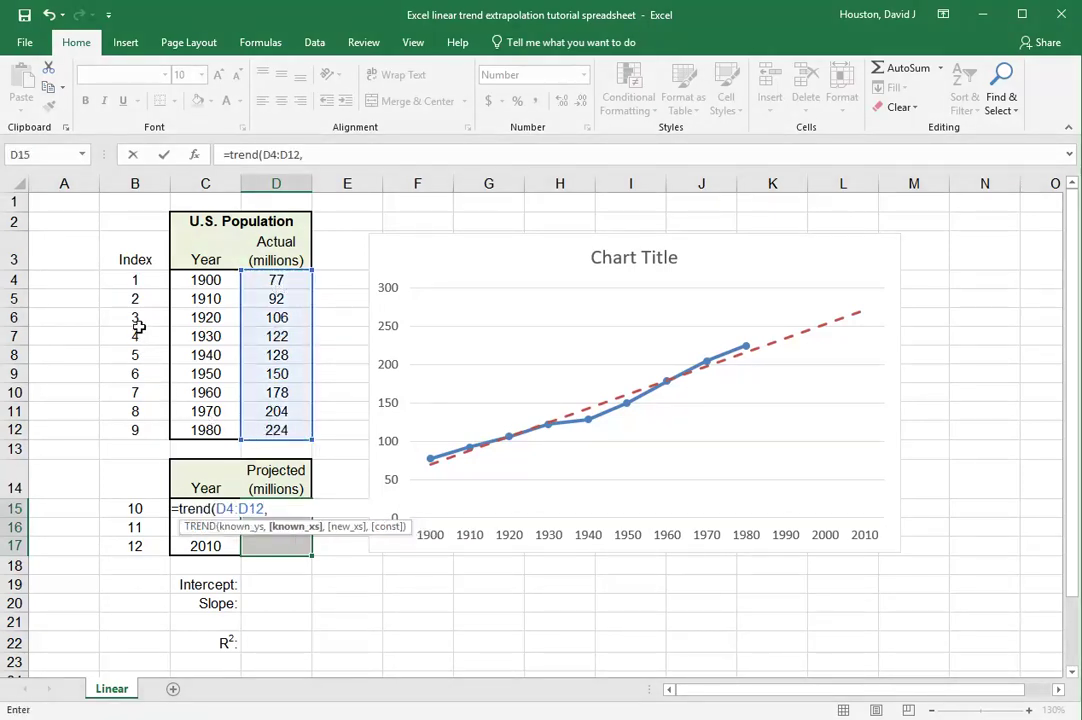
{"action": "left_click_drag", "start_coordinate": [135, 280], "coordinate": [131, 428]}
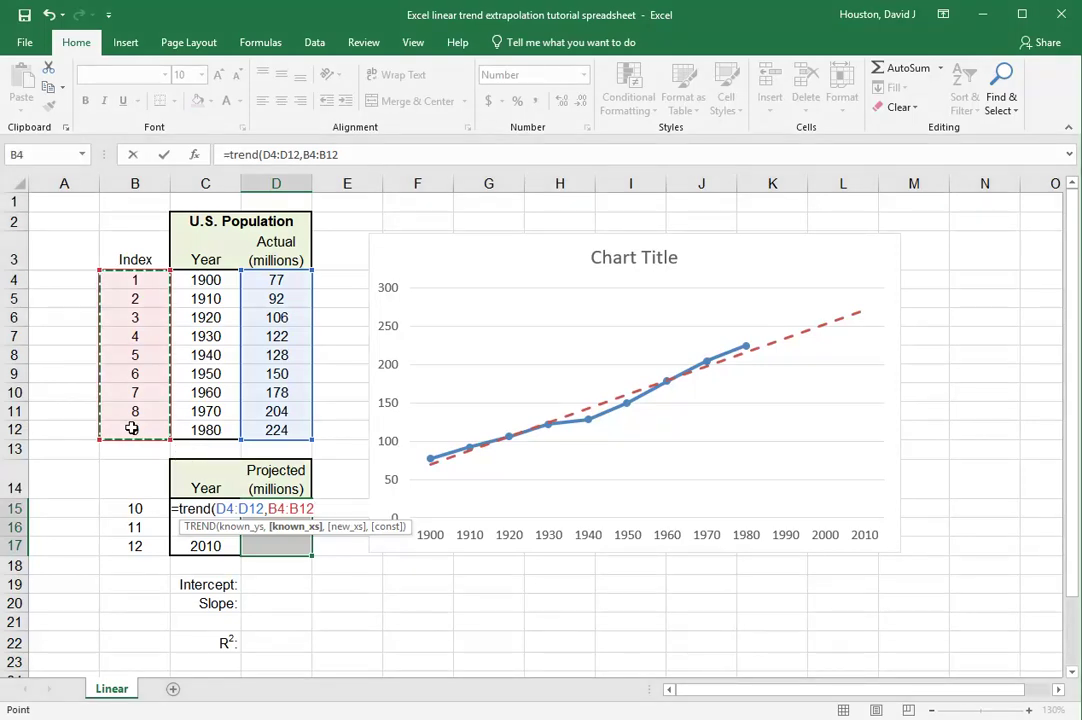
{"action": "type", "text": ","}
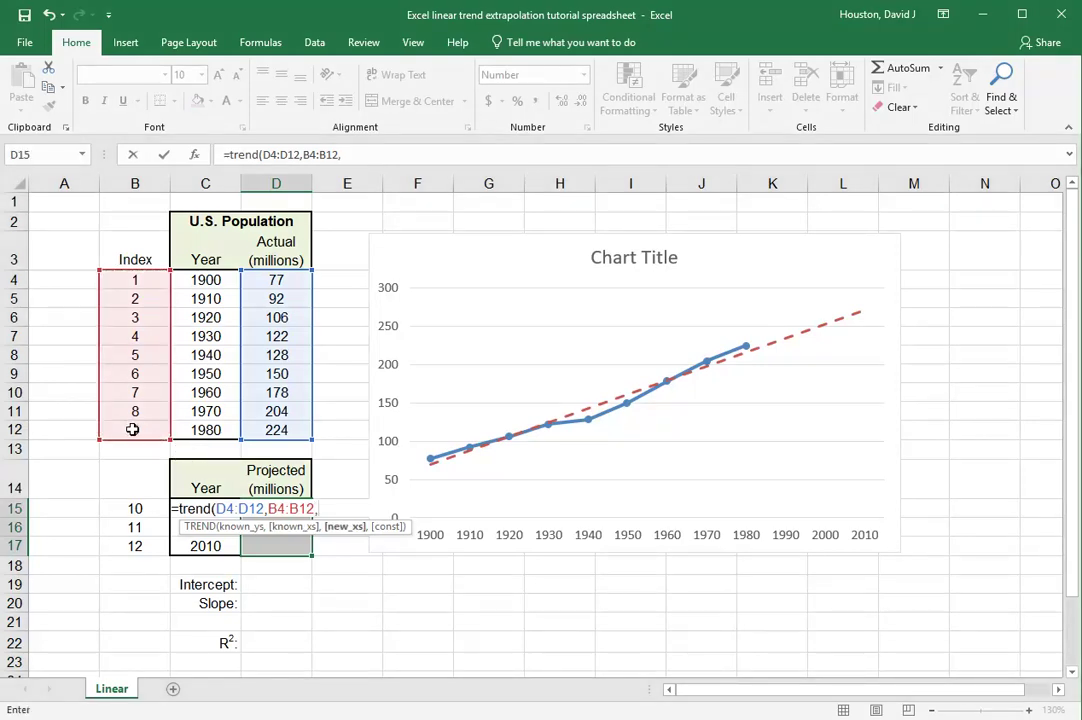
{"action": "left_click_drag", "start_coordinate": [135, 509], "coordinate": [136, 543]}
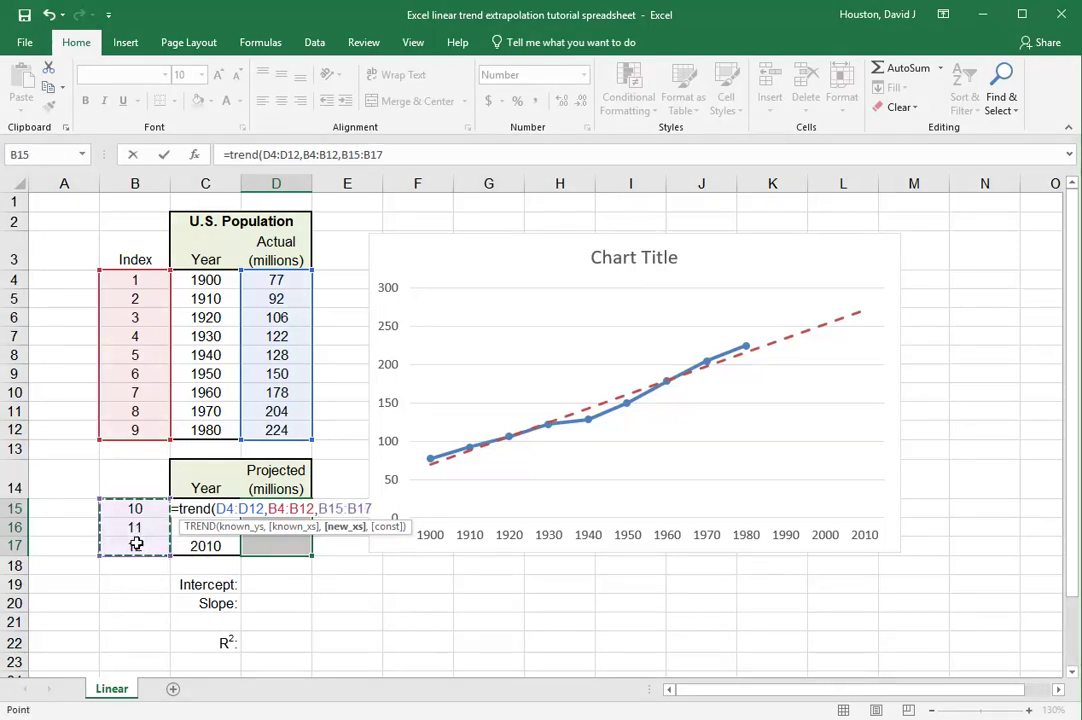
{"action": "type", "text": ")"}
{"action": "key", "text": "ctrl+shift+Return"}
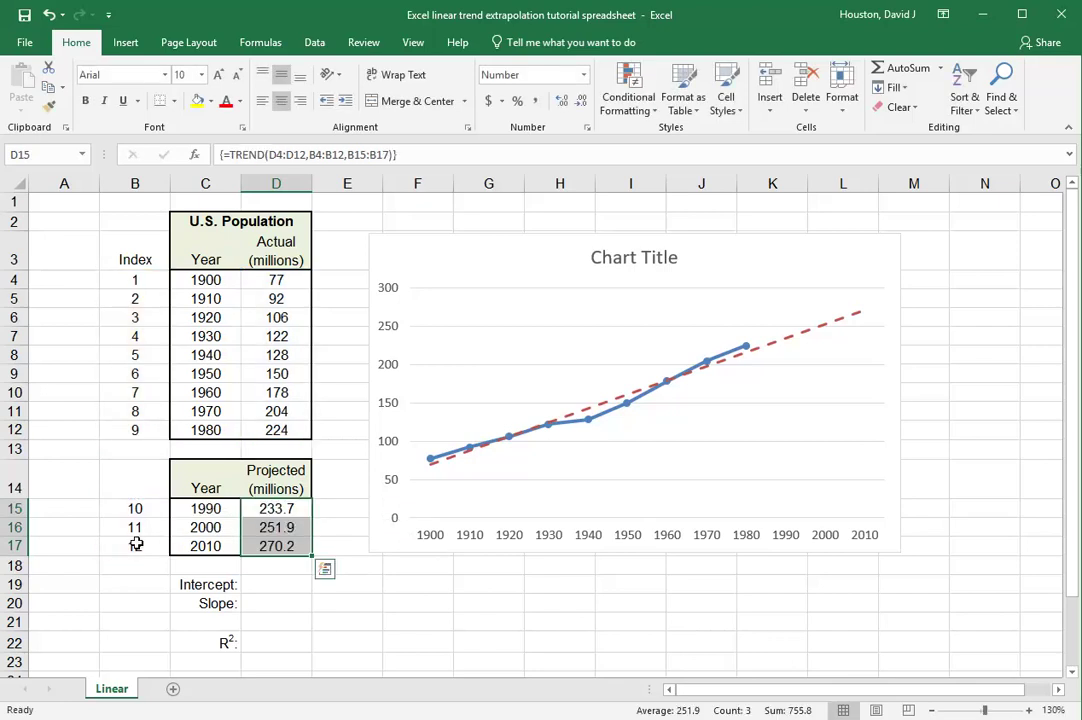
Step: Check the formula held in each of the projected population cells D15 to D17
{"action": "left_click", "coordinate": [388, 601]}
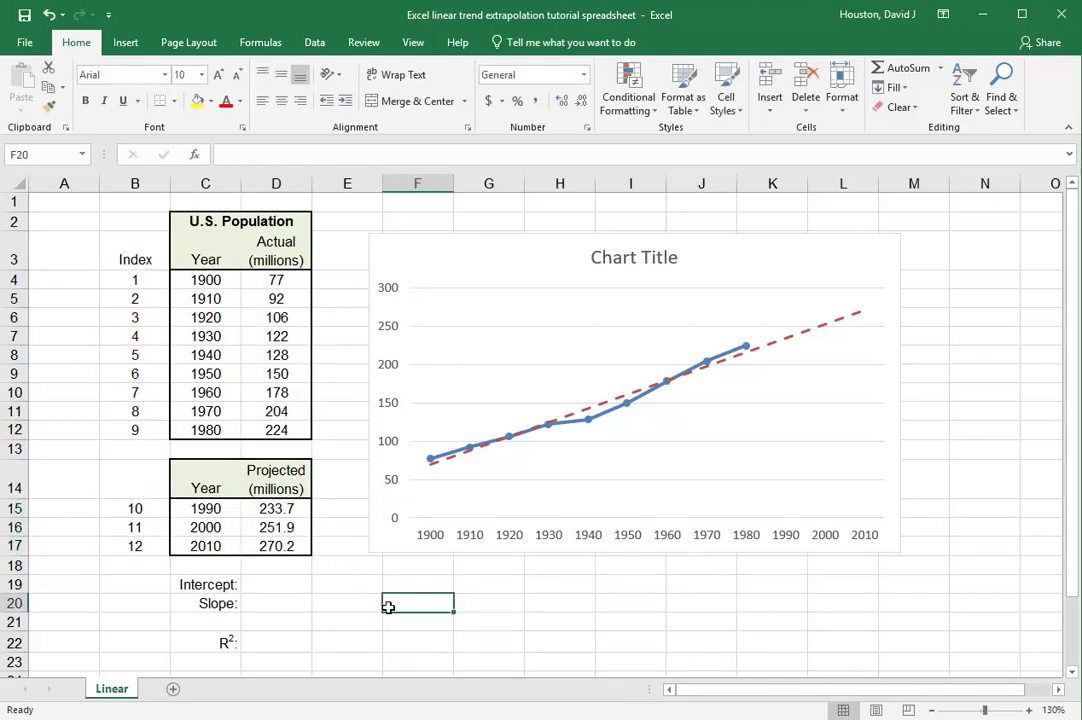
{"action": "left_click", "coordinate": [286, 508]}
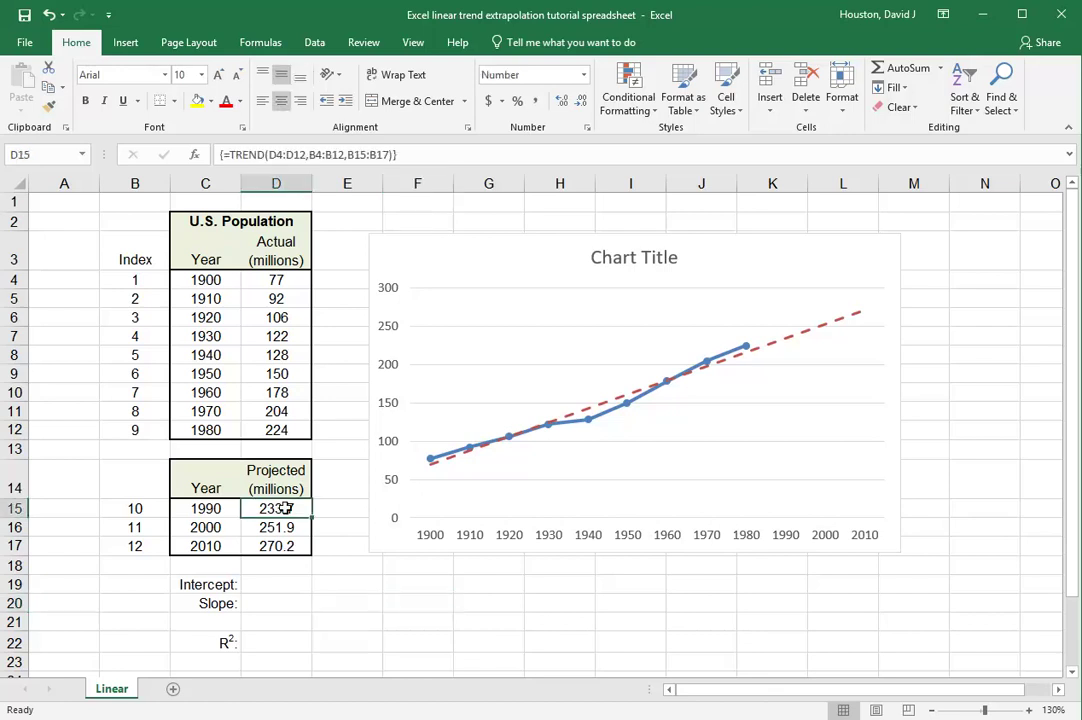
{"action": "key", "text": "Down"}
{"action": "key", "text": "Down"}
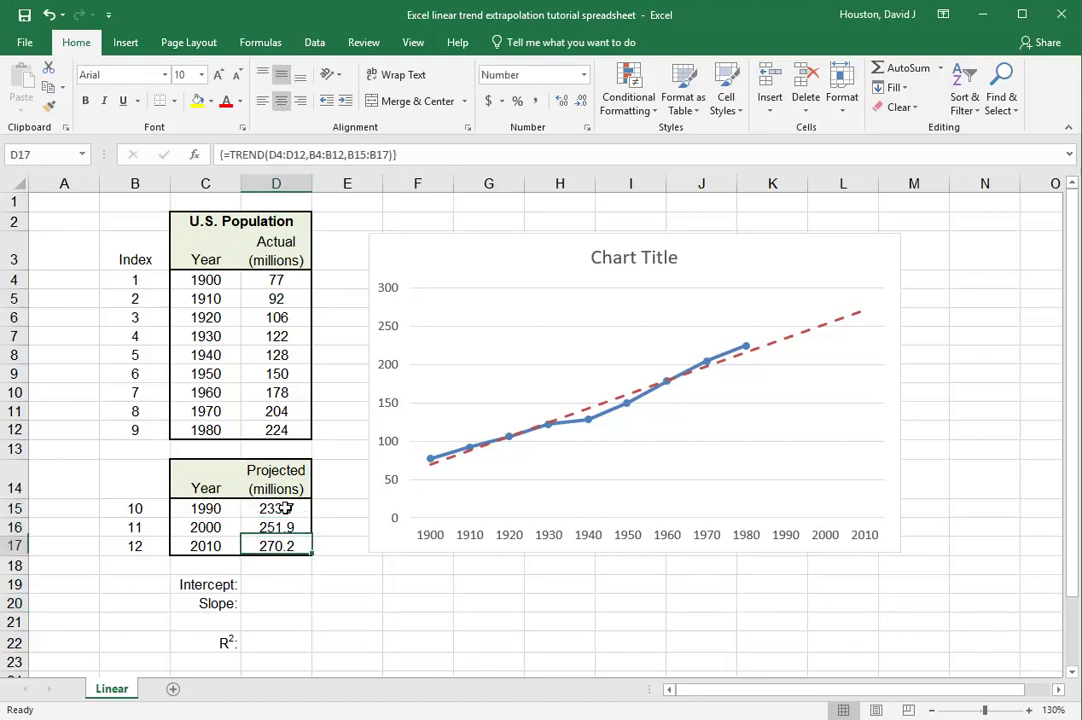
{"action": "key", "text": "Up"}
{"action": "key", "text": "Up"}
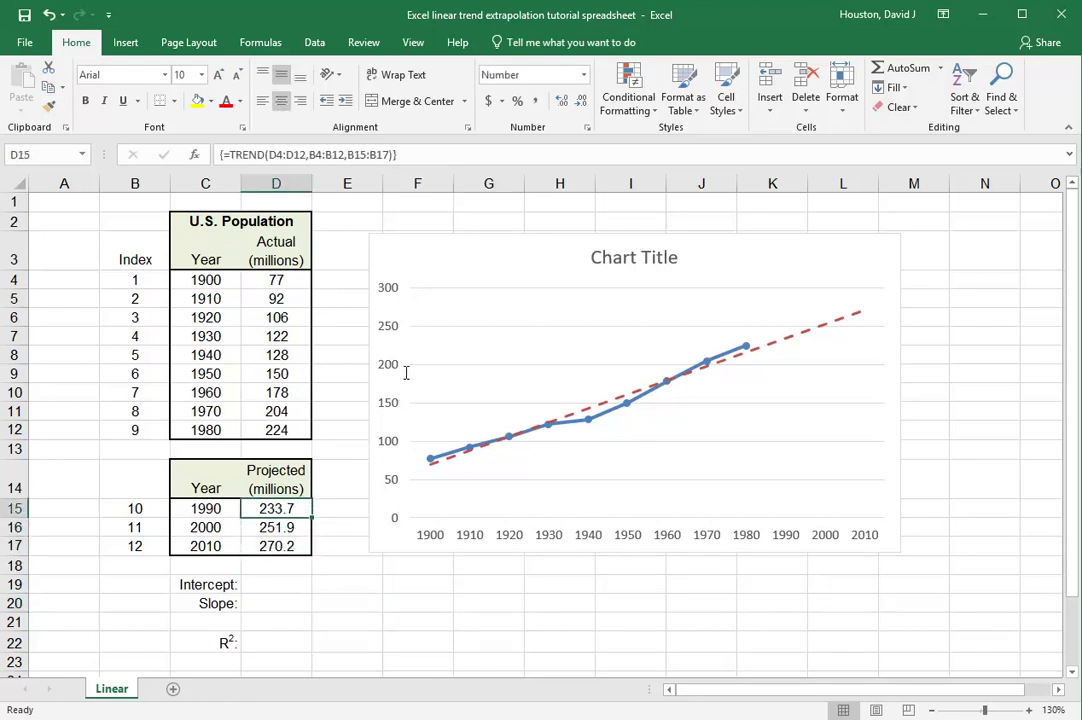
Step: Try to re-enter the TREND formula in D15 alone as an ordinary formula
{"action": "left_click", "coordinate": [425, 155]}
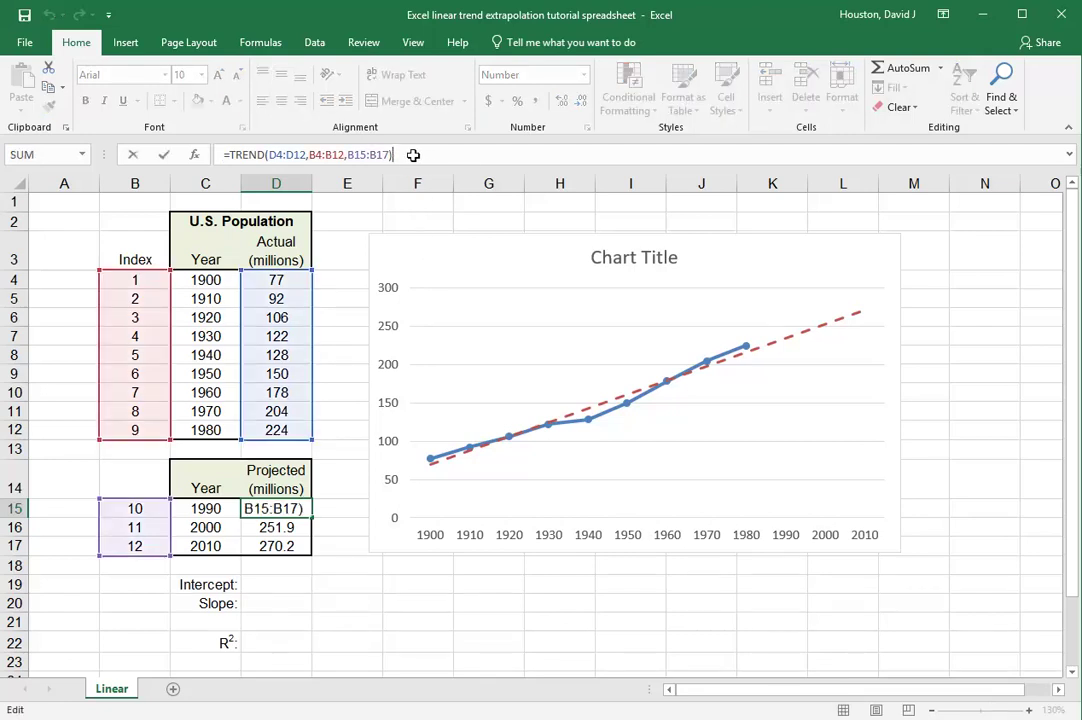
{"action": "key", "text": "Return"}
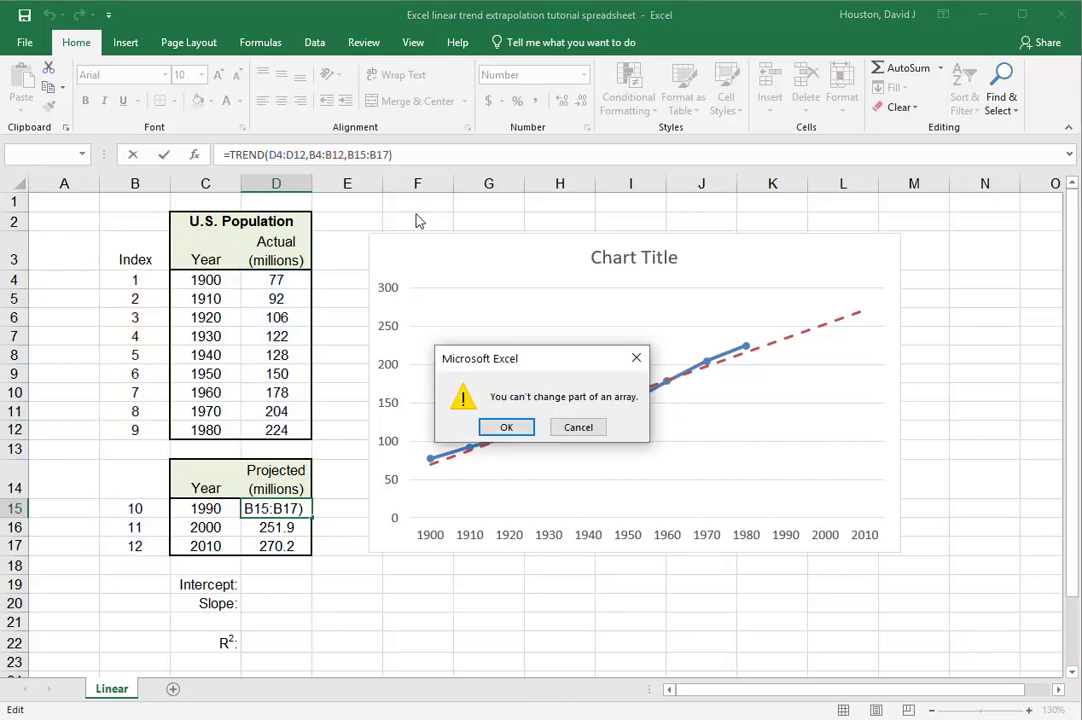
{"action": "left_click", "coordinate": [569, 429]}
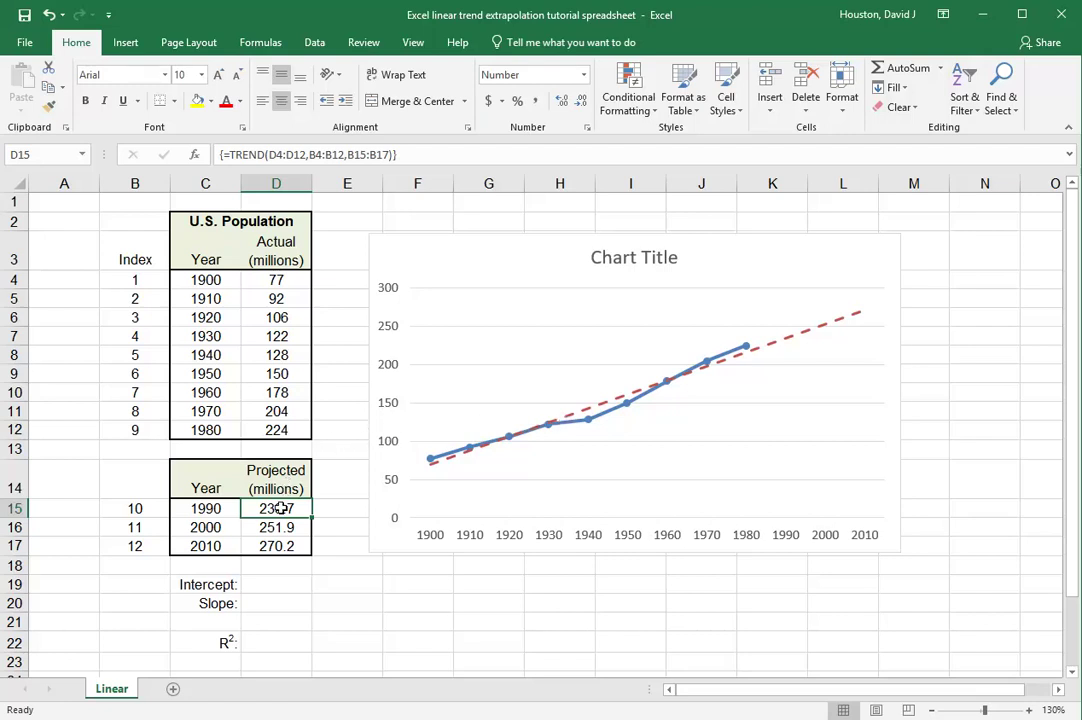
Step: Try to delete the contents of D15 and D16 individually from the array D15:D17
{"action": "key", "text": "Delete"}
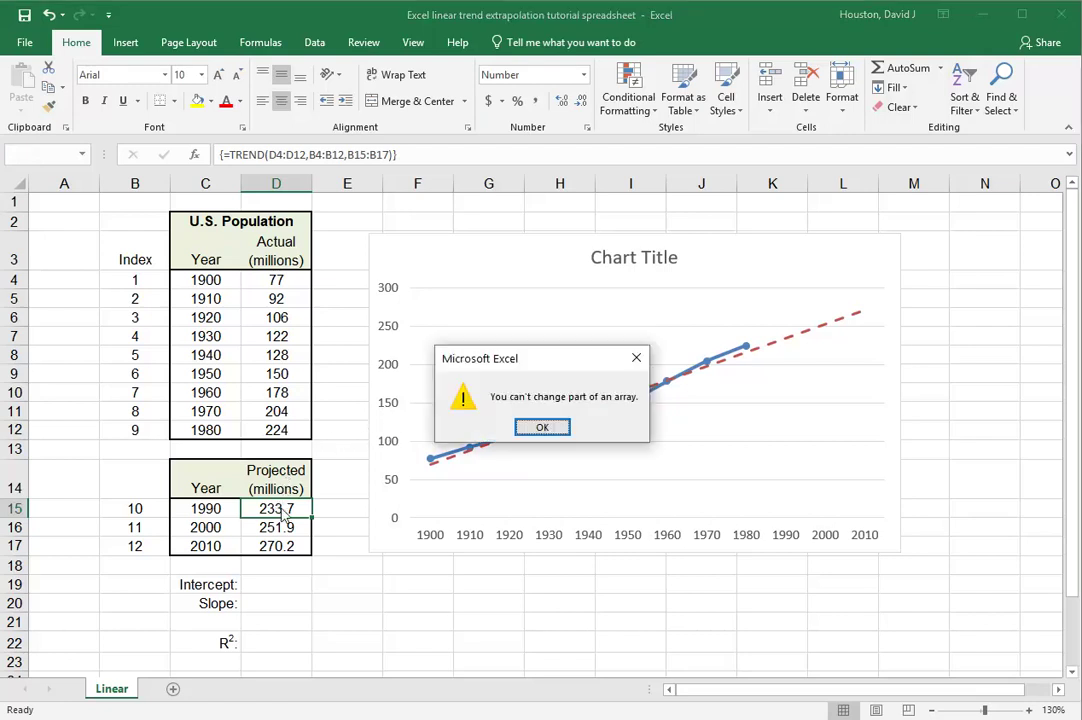
{"action": "left_click", "coordinate": [543, 428]}
{"action": "left_click", "coordinate": [272, 530]}
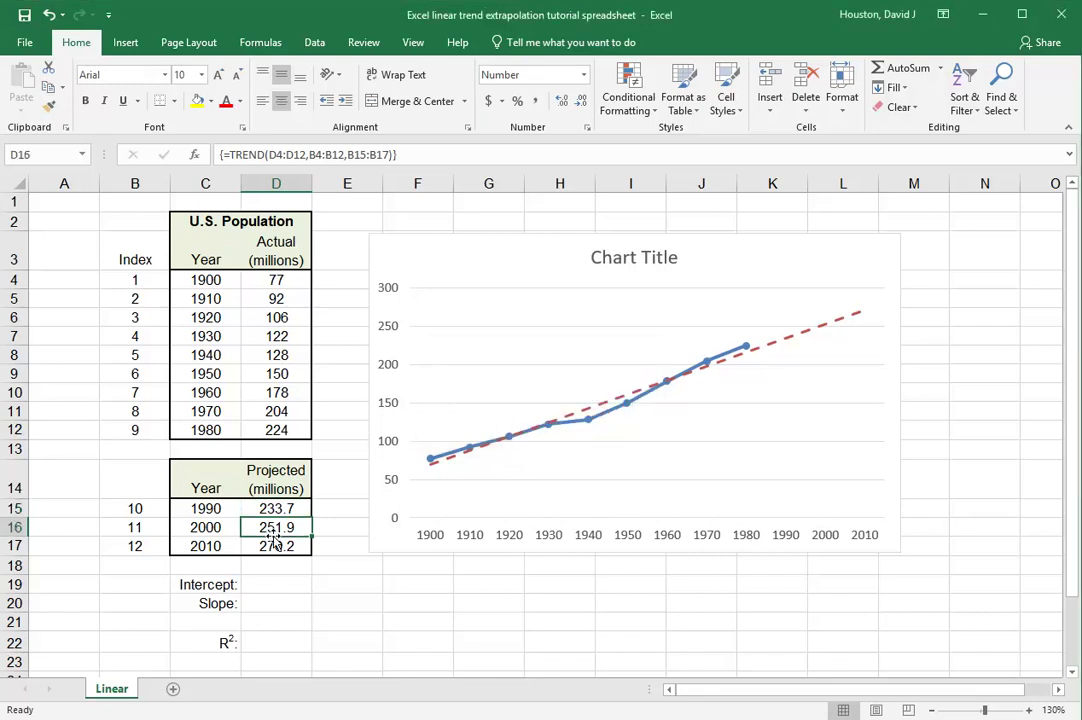
{"action": "key", "text": "Delete"}
{"action": "left_click", "coordinate": [546, 427]}
{"action": "left_click_drag", "start_coordinate": [264, 507], "coordinate": [263, 540]}
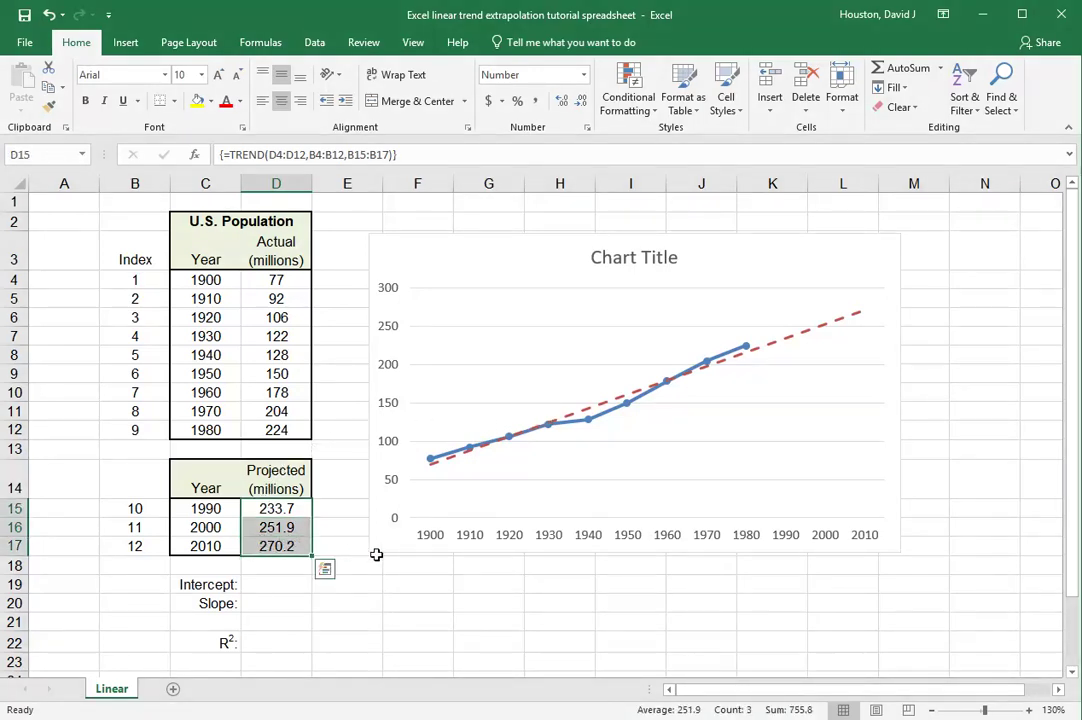
{"action": "left_click", "coordinate": [405, 589]}
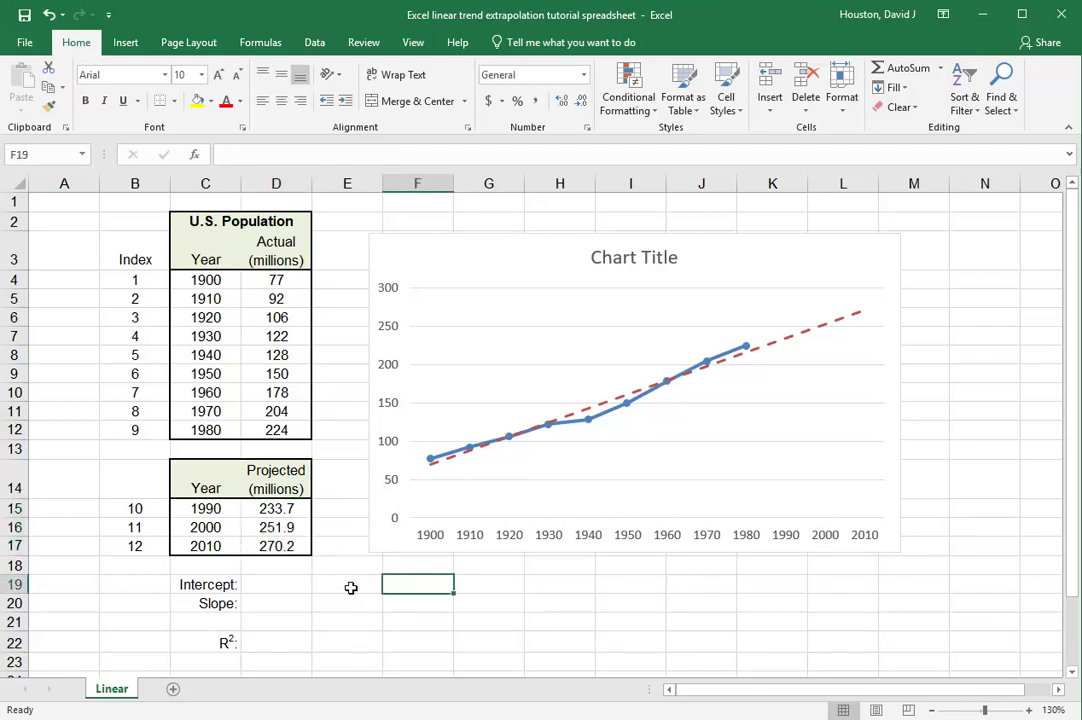
Step: Calculate the trendline intercept in D19 with INTERCEPT, using D4:D12 as known y values and B4:B12 as known x values
{"action": "left_click", "coordinate": [278, 585]}
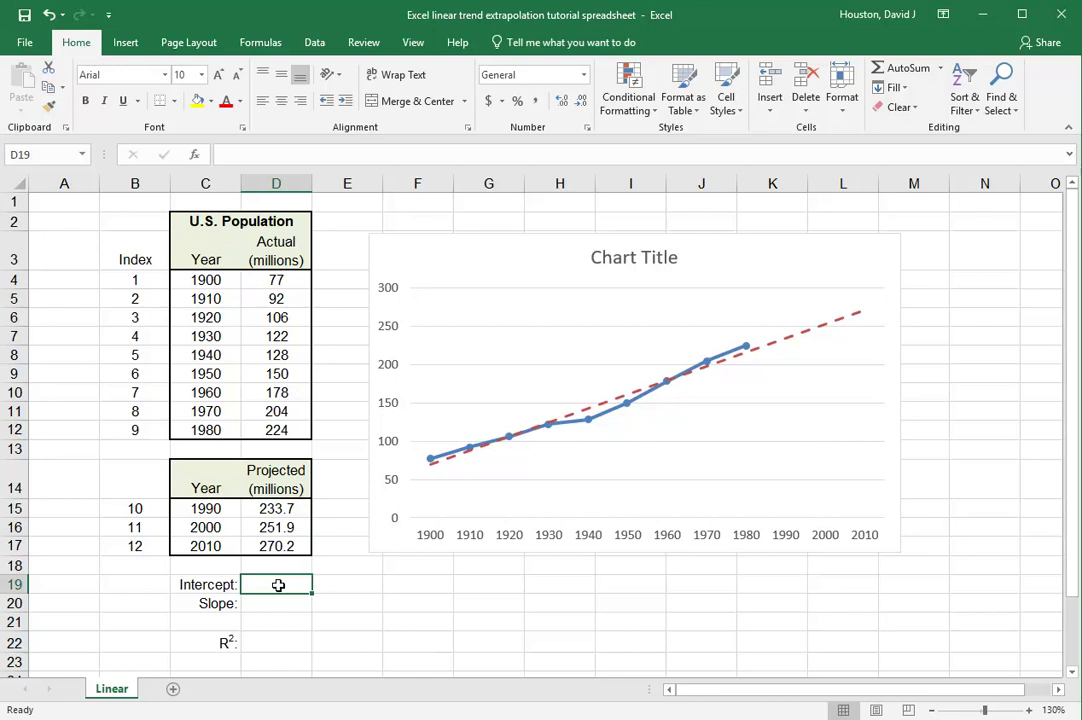
{"action": "double_click", "coordinate": [278, 585]}
{"action": "type", "text": "=intercept"}
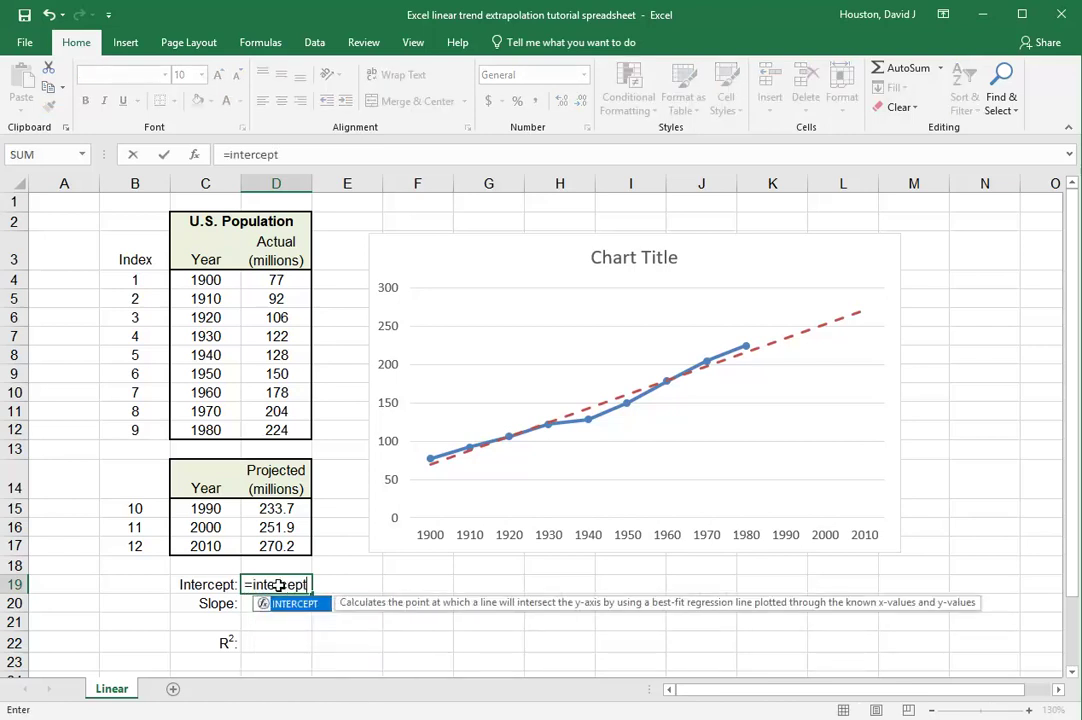
{"action": "type", "text": "("}
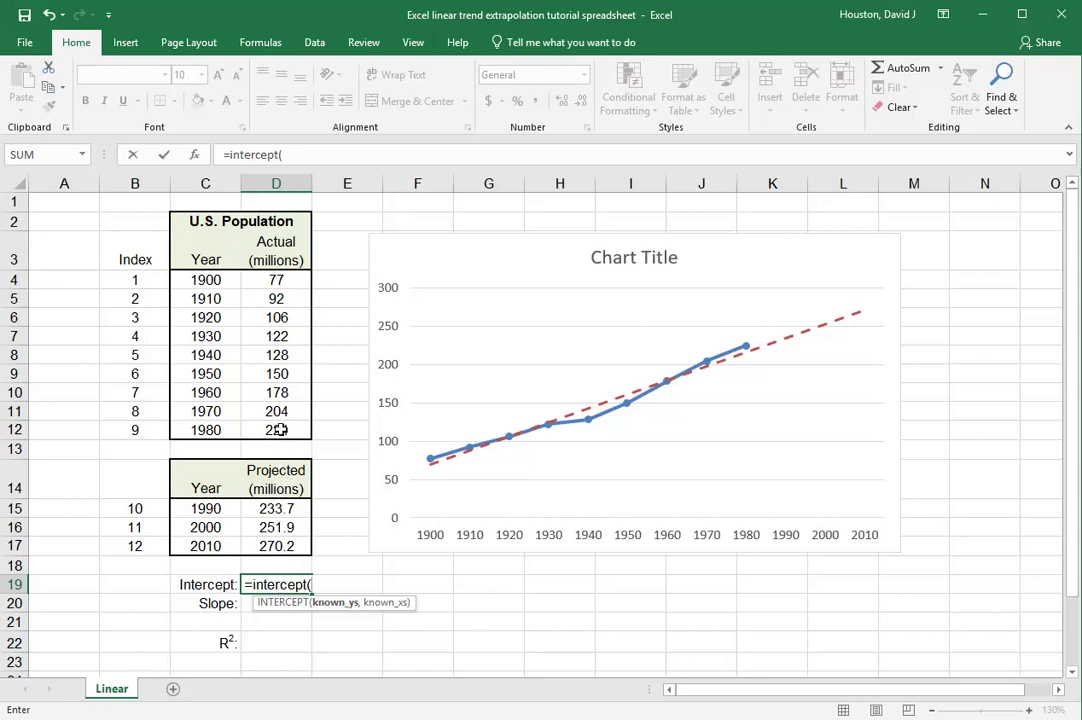
{"action": "left_click_drag", "start_coordinate": [280, 429], "coordinate": [286, 283]}
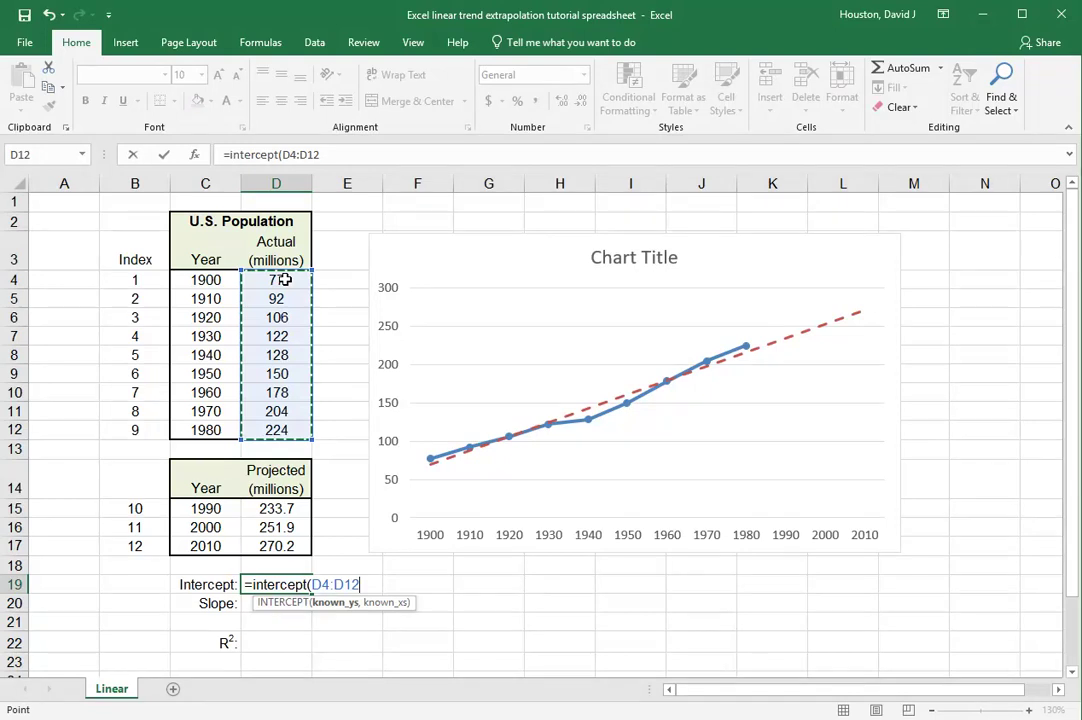
{"action": "type", "text": ","}
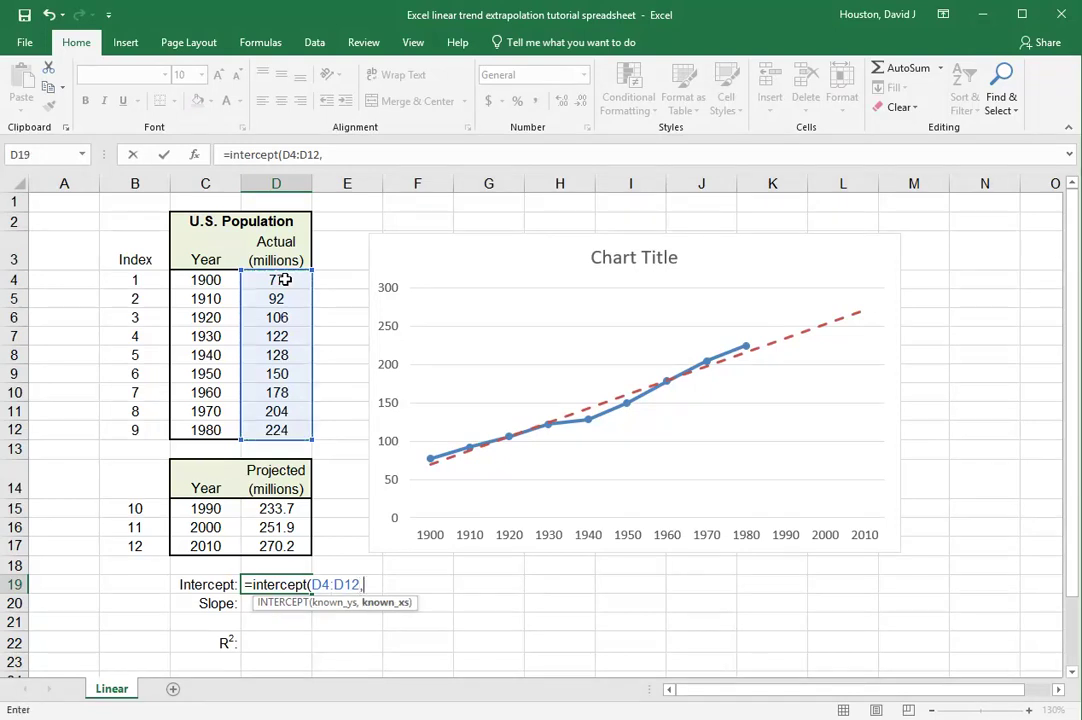
{"action": "left_click", "coordinate": [127, 281]}
{"action": "left_click_drag", "start_coordinate": [129, 305], "coordinate": [131, 430]}
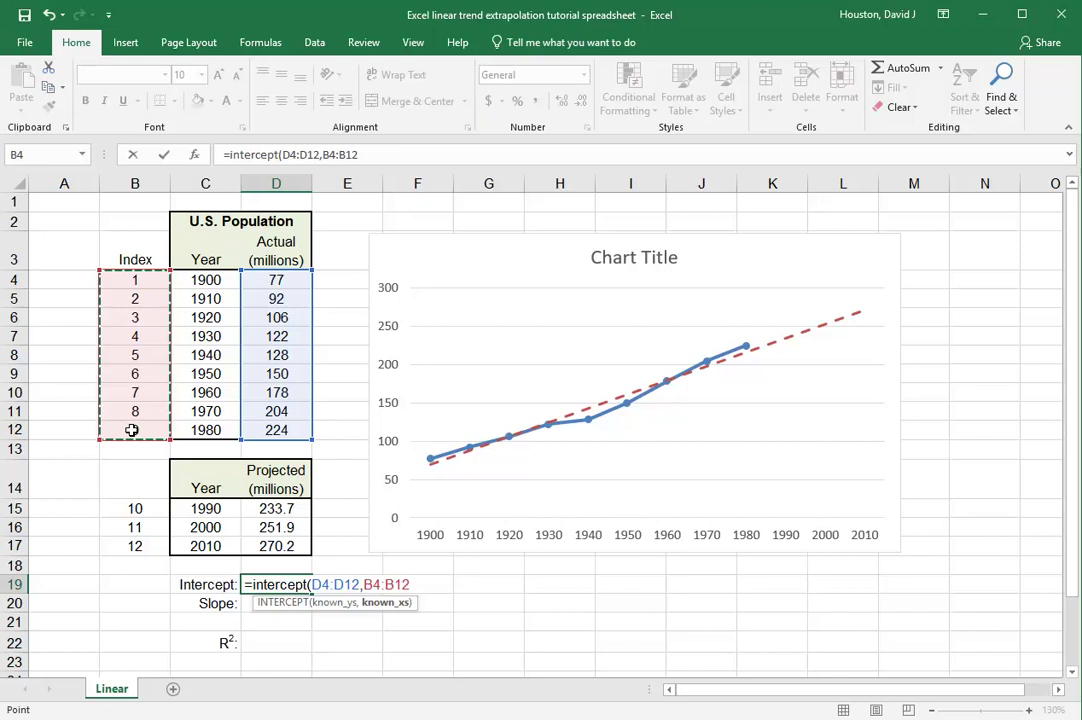
{"action": "type", "text": ")"}
{"action": "key", "text": "Return"}
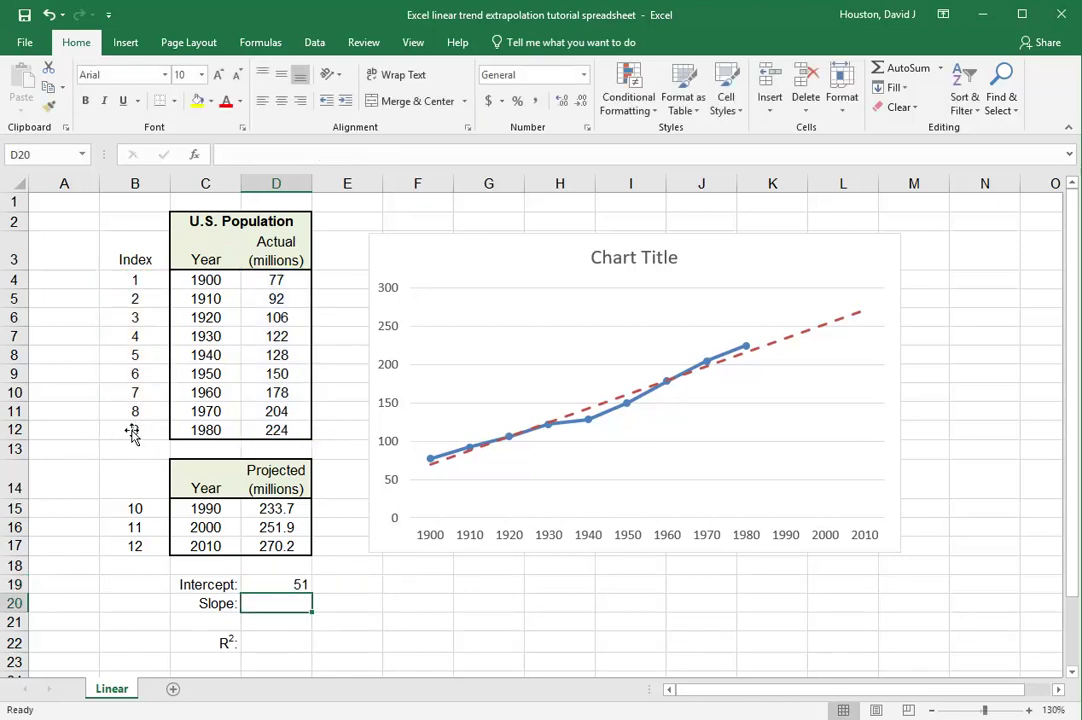
Step: Calculate the trendline slope in D20 with SLOPE, using D4:D12 as known y values and B4:B12 as known x values
{"action": "type", "text": "="}
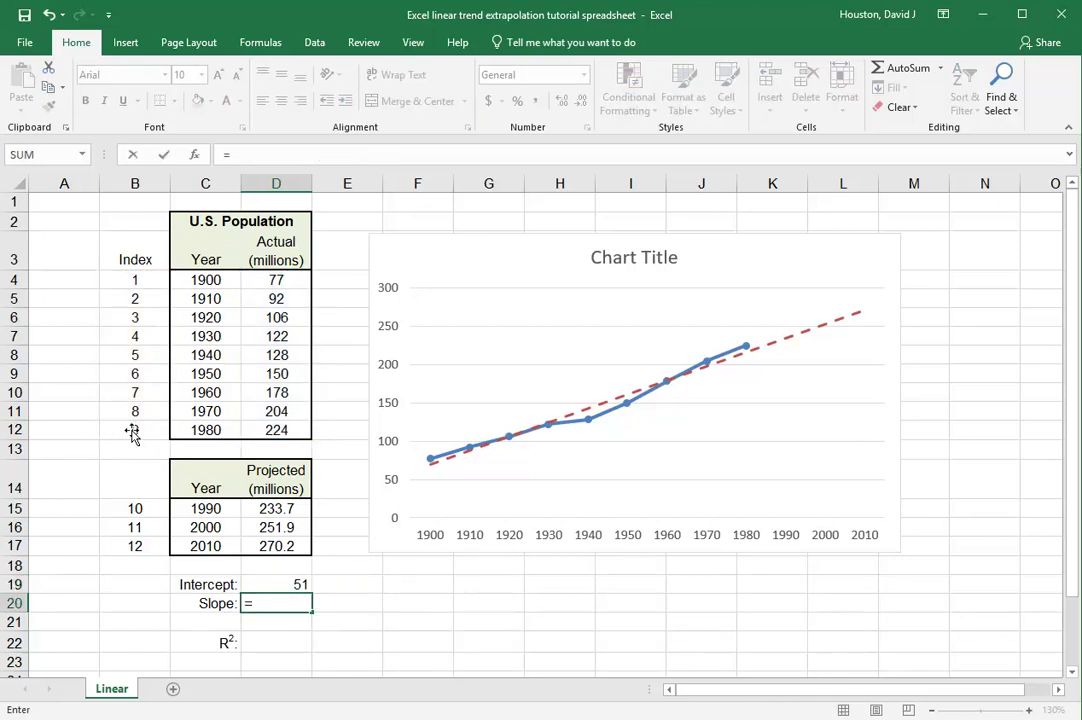
{"action": "type", "text": "slop"}
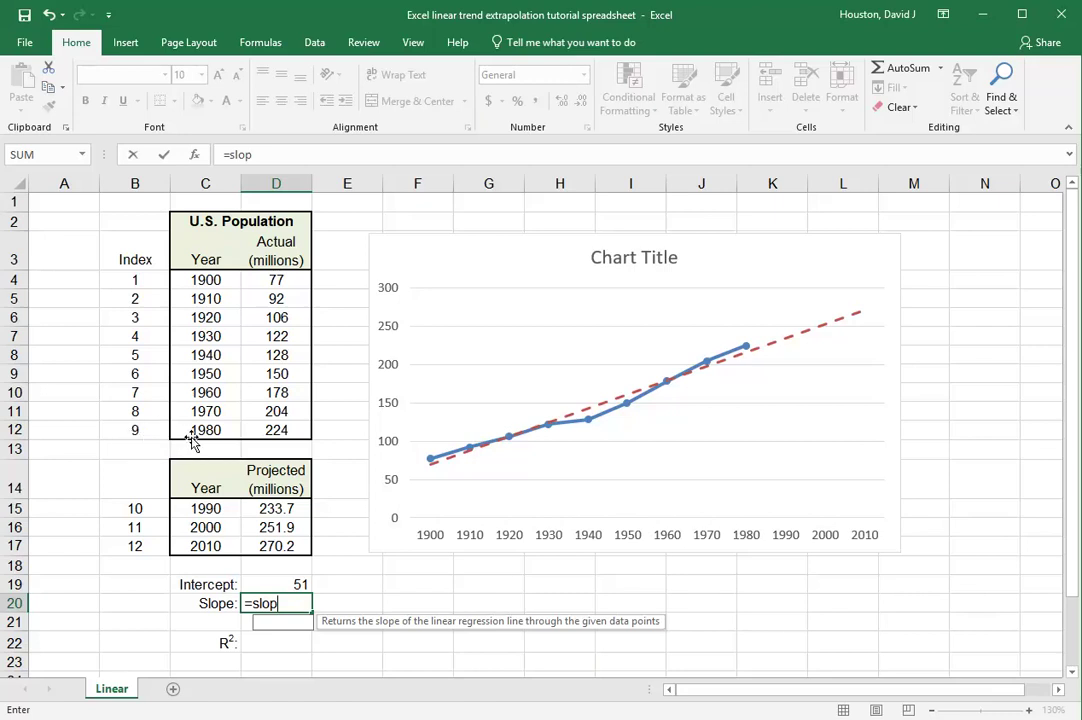
{"action": "type", "text": "e("}
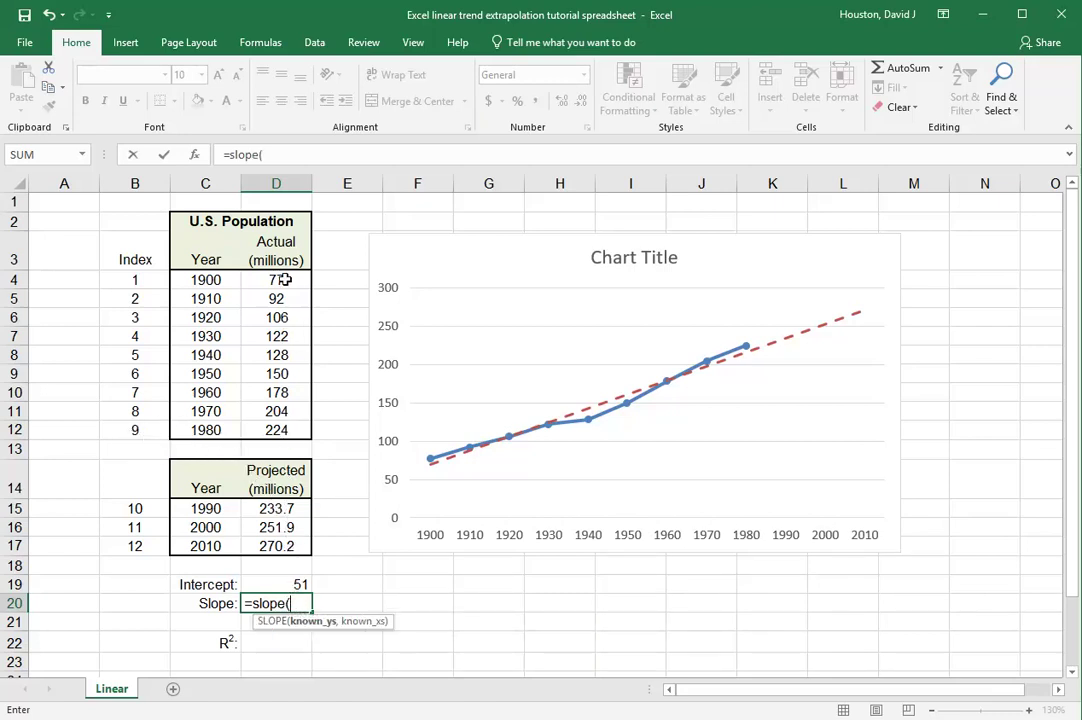
{"action": "left_click_drag", "start_coordinate": [285, 280], "coordinate": [273, 423]}
{"action": "type", "text": ","}
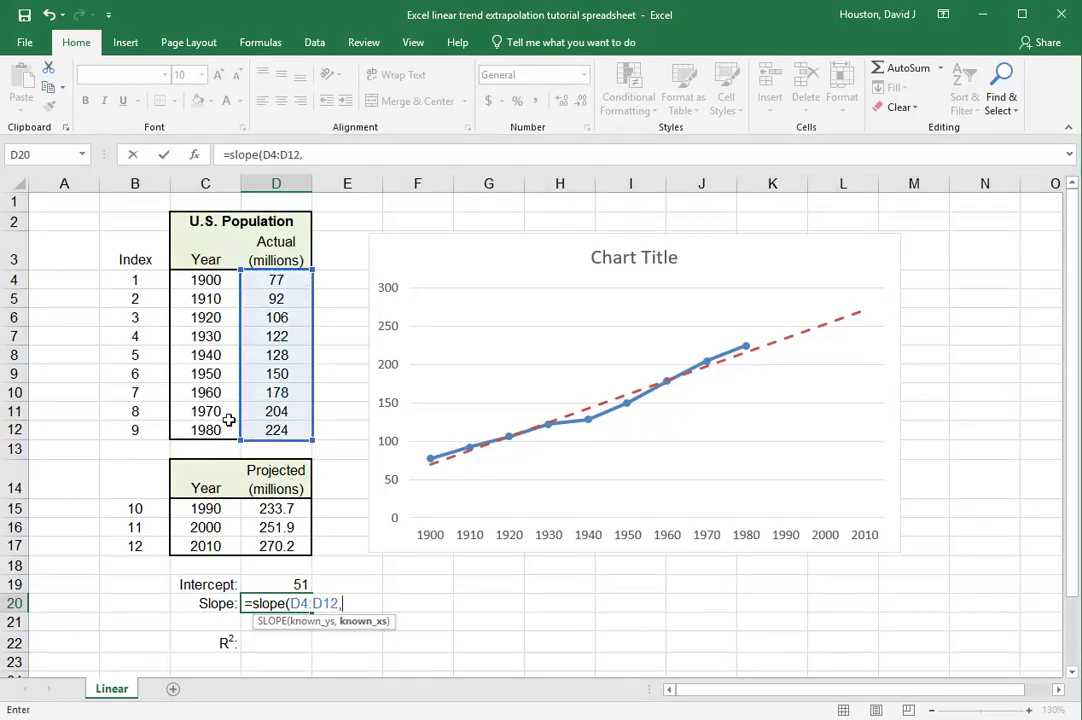
{"action": "left_click_drag", "start_coordinate": [130, 280], "coordinate": [126, 425]}
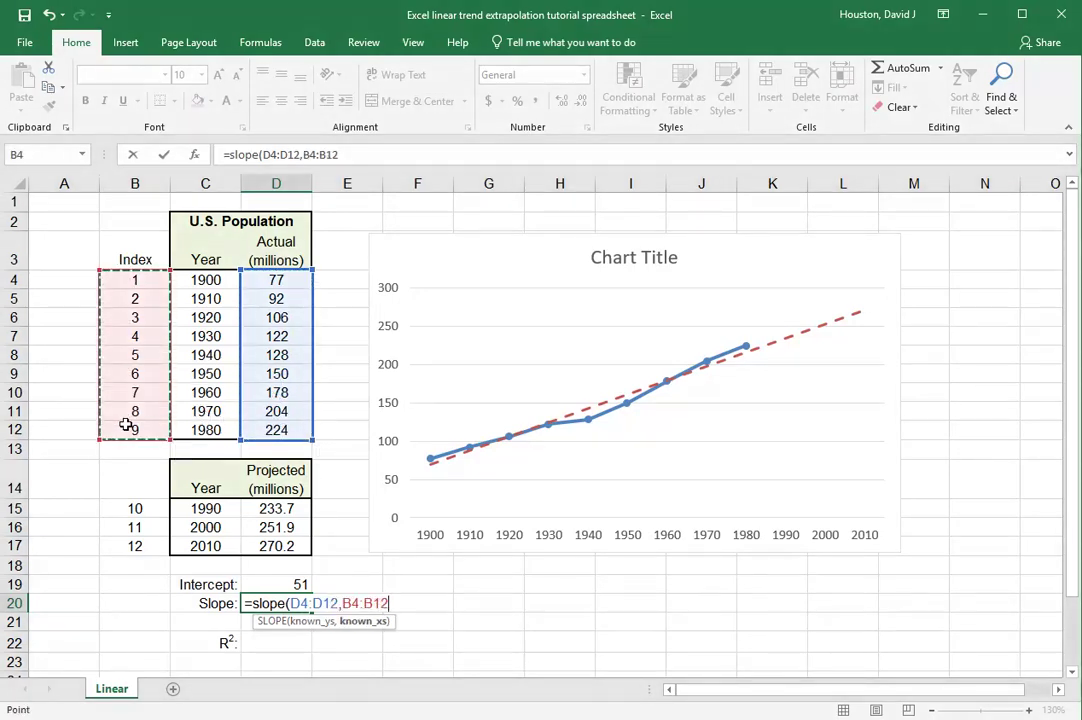
{"action": "type", "text": ")"}
{"action": "key", "text": "Return"}
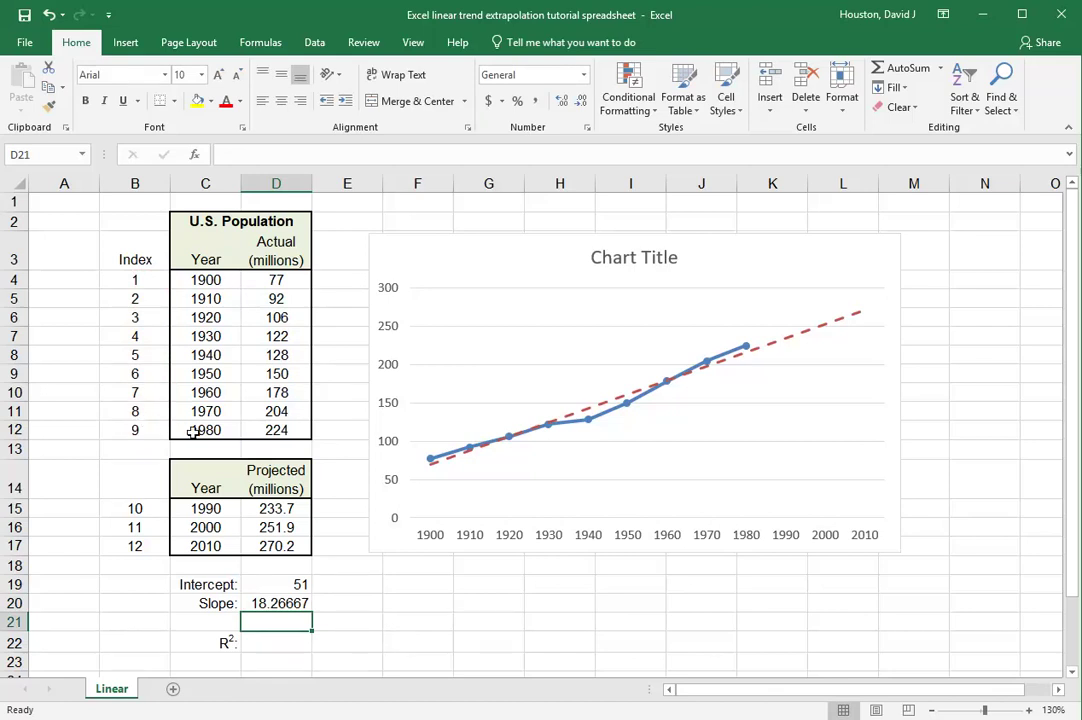
Step: Format the slope value in D20 to show one decimal place
{"action": "left_click", "coordinate": [297, 607]}
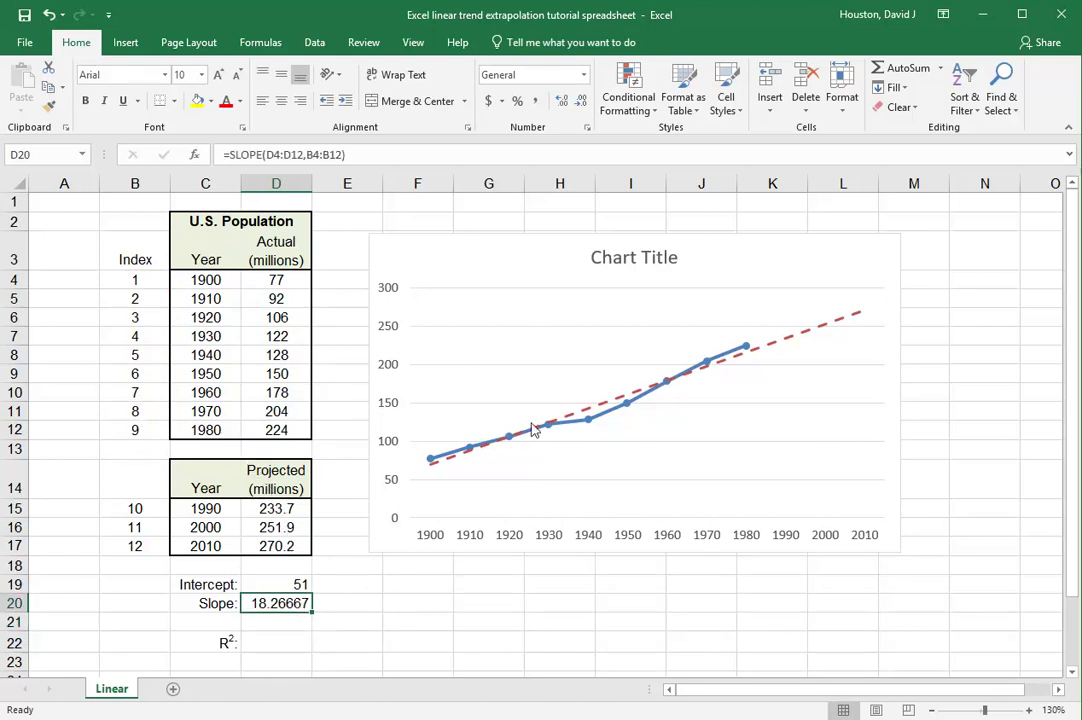
{"action": "left_click", "coordinate": [582, 101]}
{"action": "left_click", "coordinate": [582, 101]}
{"action": "left_click", "coordinate": [582, 101]}
{"action": "left_click", "coordinate": [582, 101]}
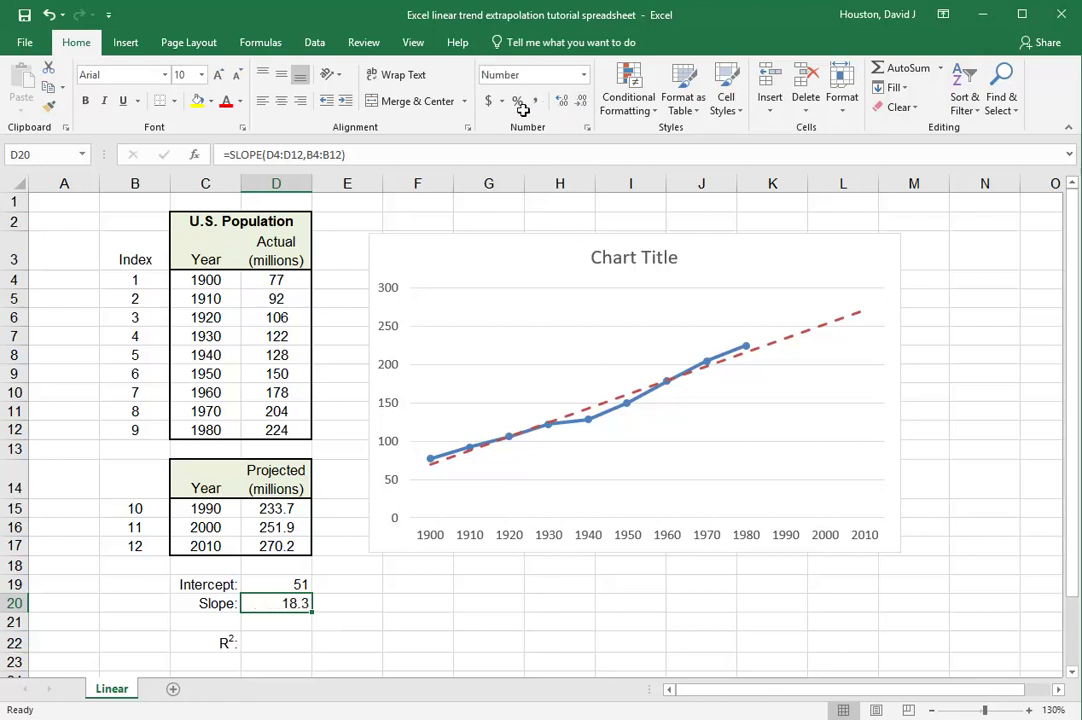
{"action": "left_click", "coordinate": [359, 600]}
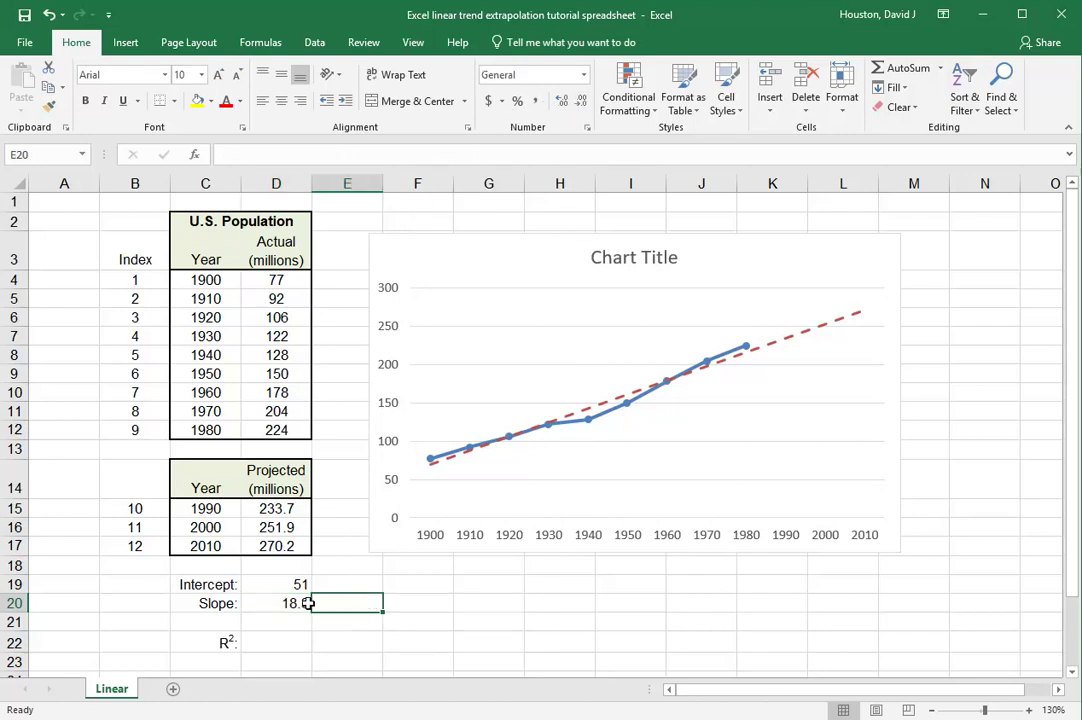
Step: Calculate R² in D22 with RSQ, using D4:D12 as known y values and B4:B12 as known x values
{"action": "left_click", "coordinate": [269, 640]}
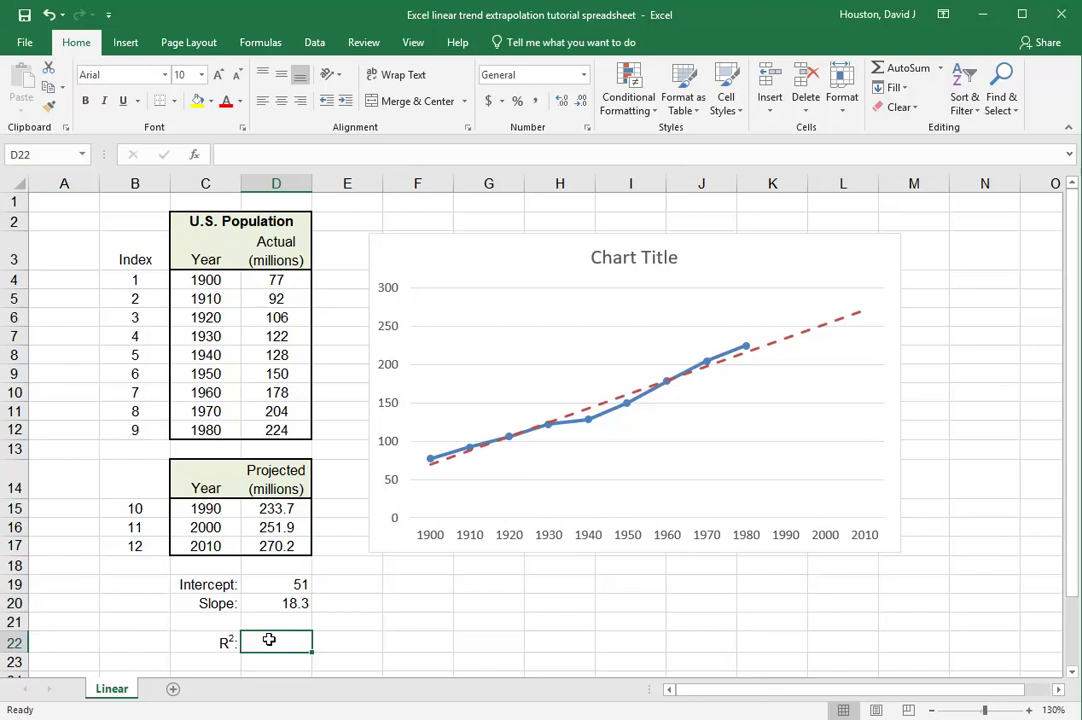
{"action": "type", "text": "=rsq"}
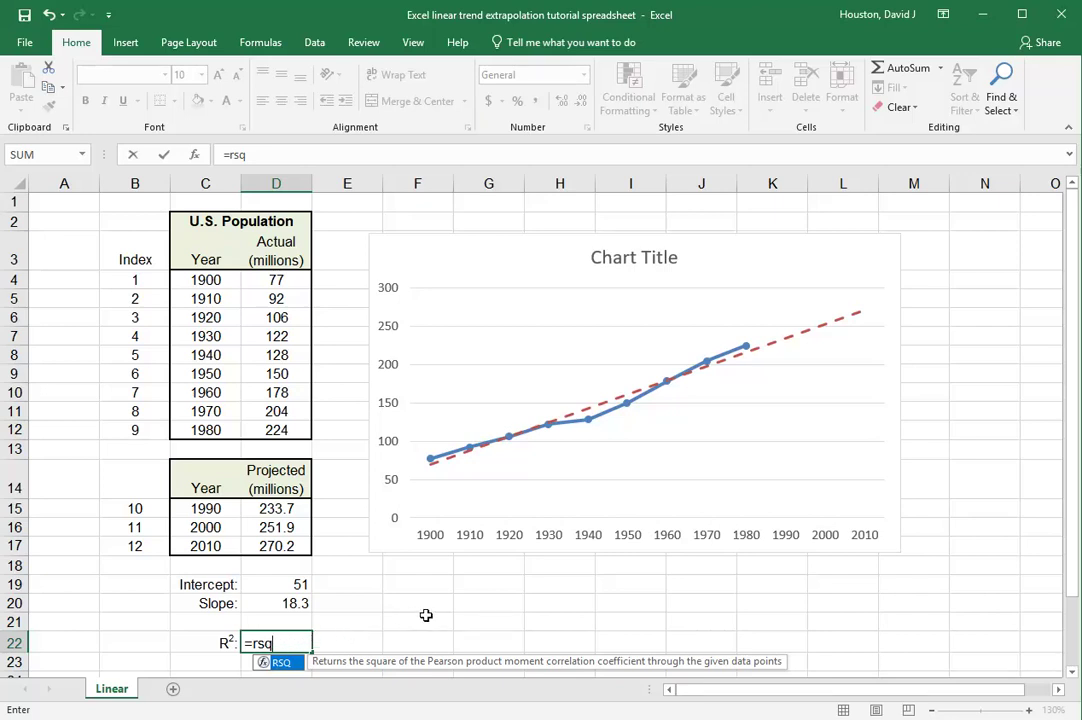
{"action": "type", "text": "("}
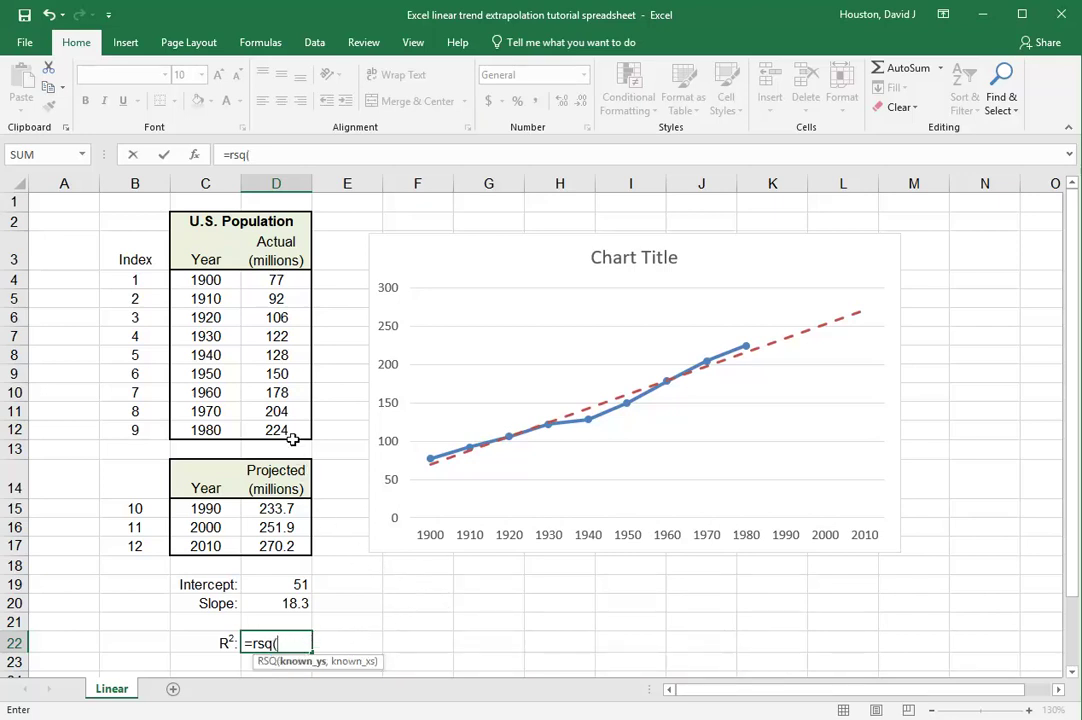
{"action": "left_click", "coordinate": [276, 281]}
{"action": "left_click_drag", "start_coordinate": [276, 306], "coordinate": [273, 428]}
{"action": "type", "text": ","}
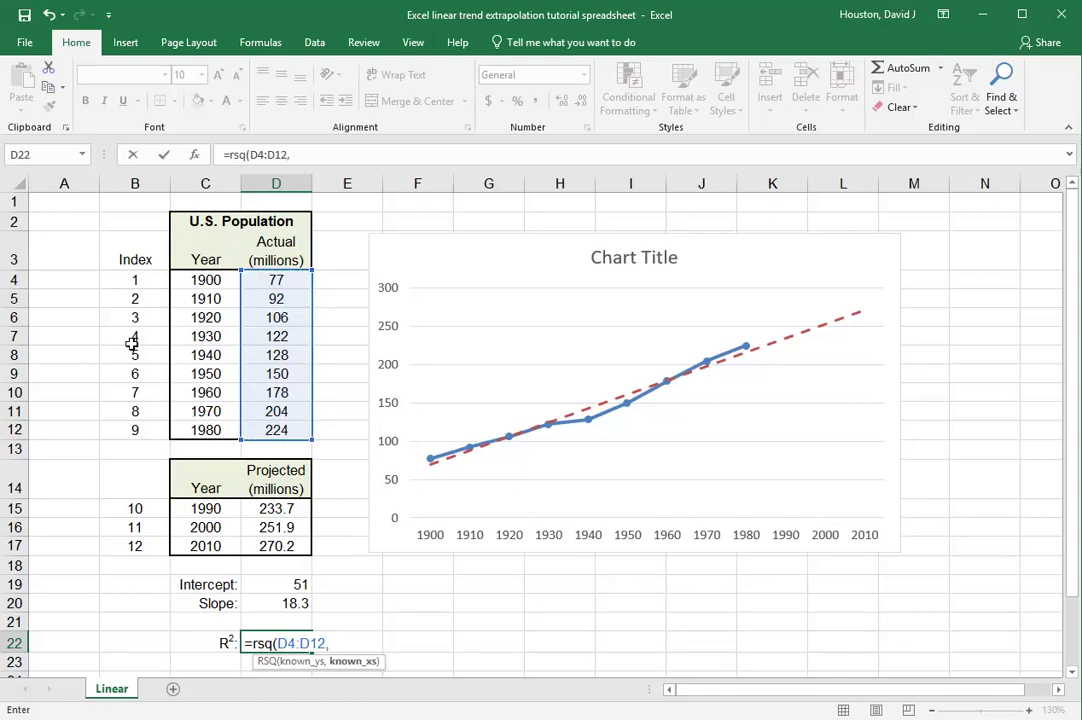
{"action": "left_click_drag", "start_coordinate": [115, 282], "coordinate": [139, 428]}
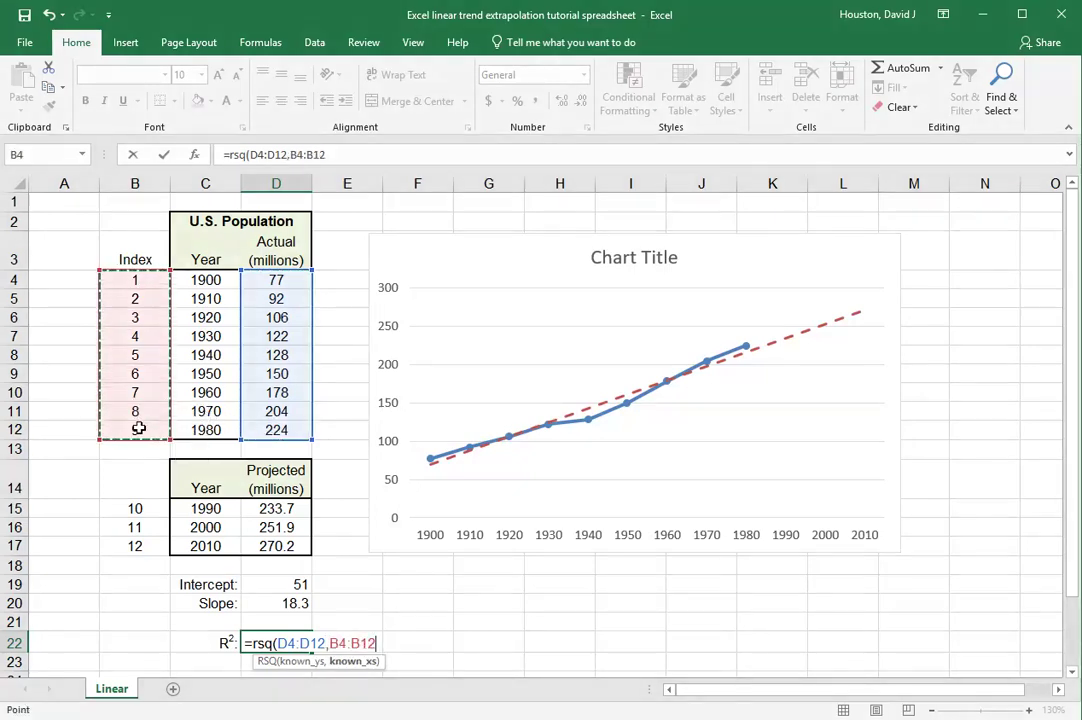
{"action": "type", "text": ")"}
{"action": "key", "text": "Return"}
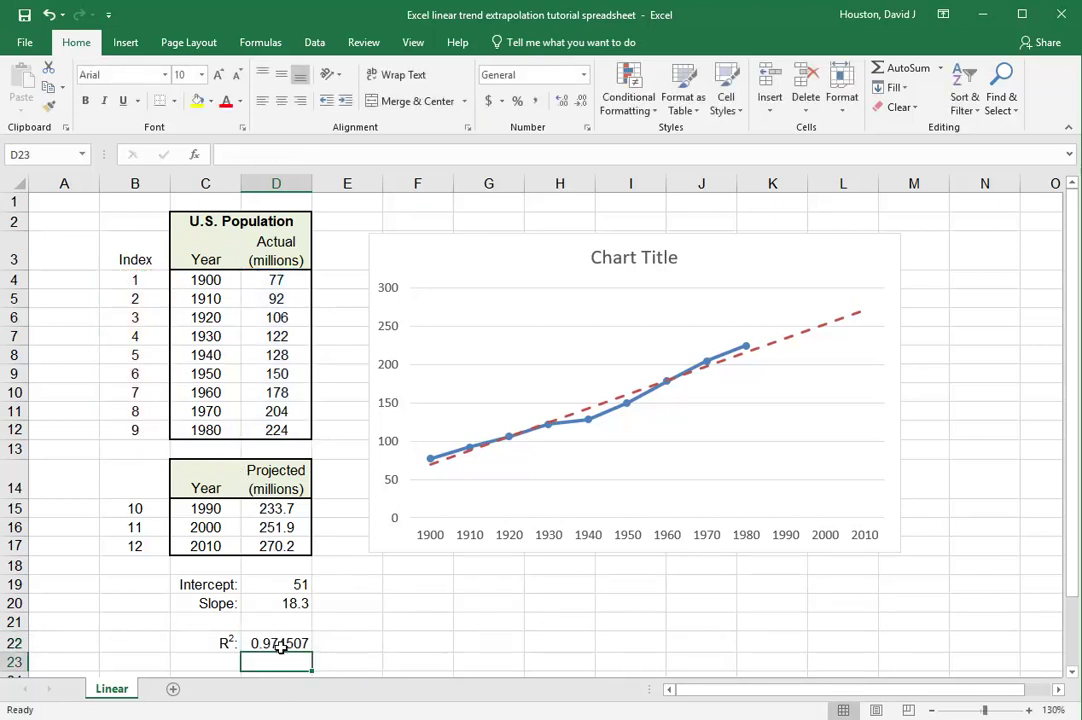
Step: Format the R² value in D22 to show three decimal places
{"action": "left_click", "coordinate": [281, 646]}
{"action": "left_click", "coordinate": [583, 101]}
{"action": "left_click", "coordinate": [583, 101]}
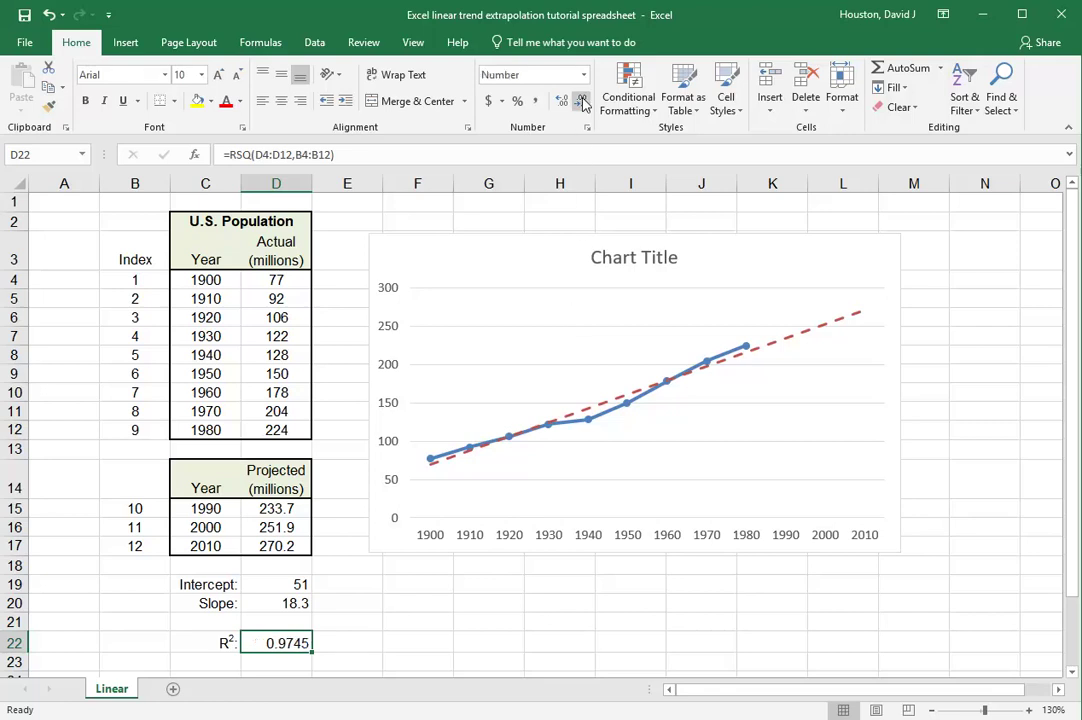
{"action": "left_click", "coordinate": [583, 101]}
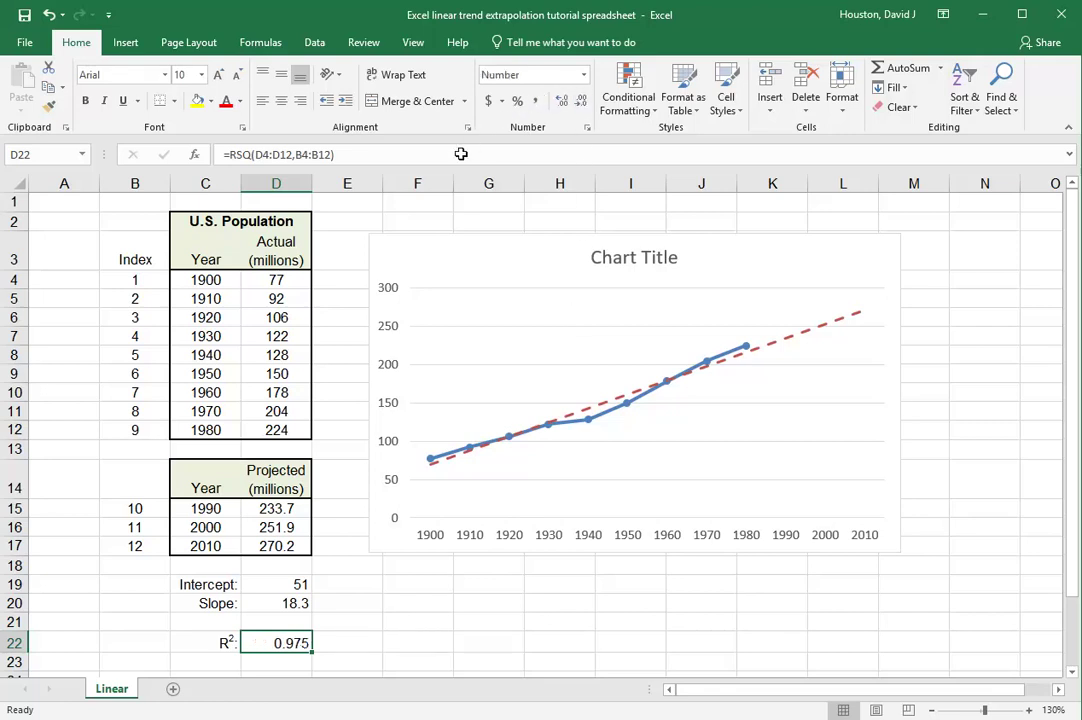
{"action": "left_click", "coordinate": [364, 608]}
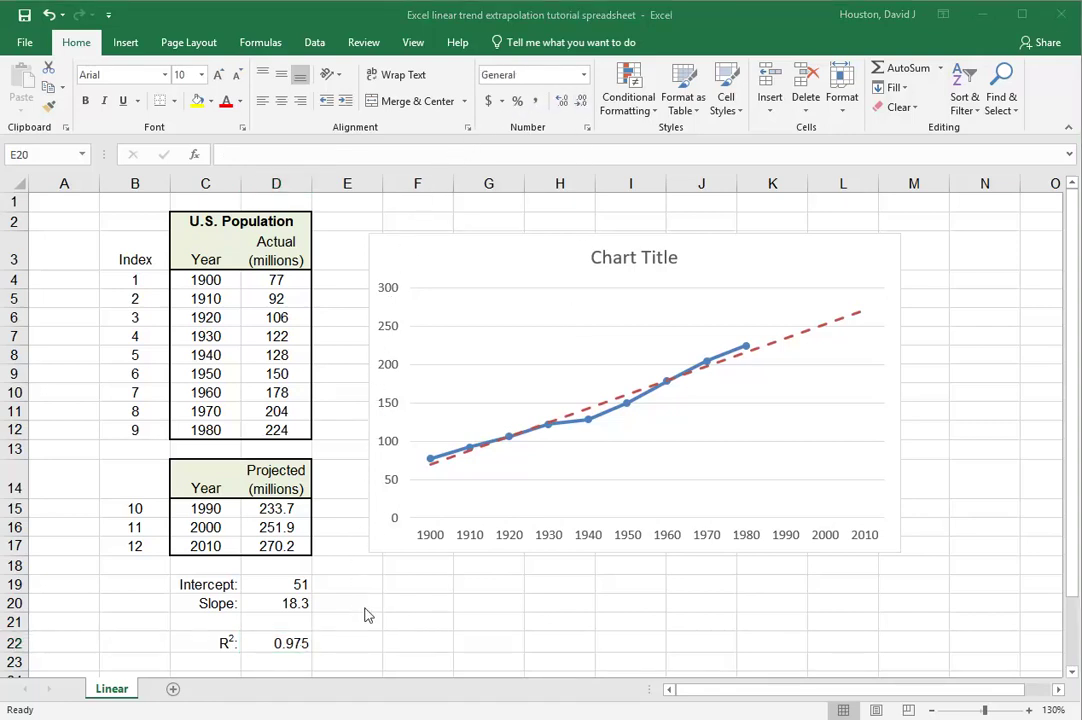